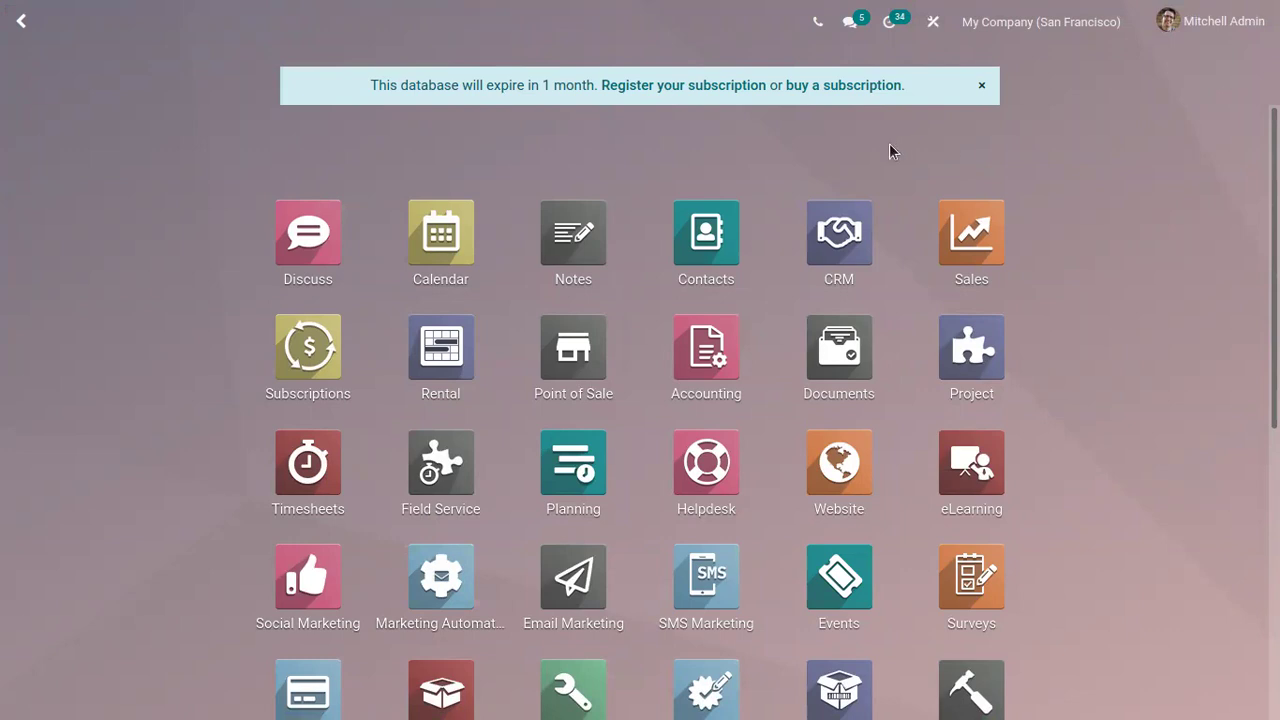
Open the Sales app to show the My Quotations list
{"action": "left_click", "coordinate": [957, 222]}
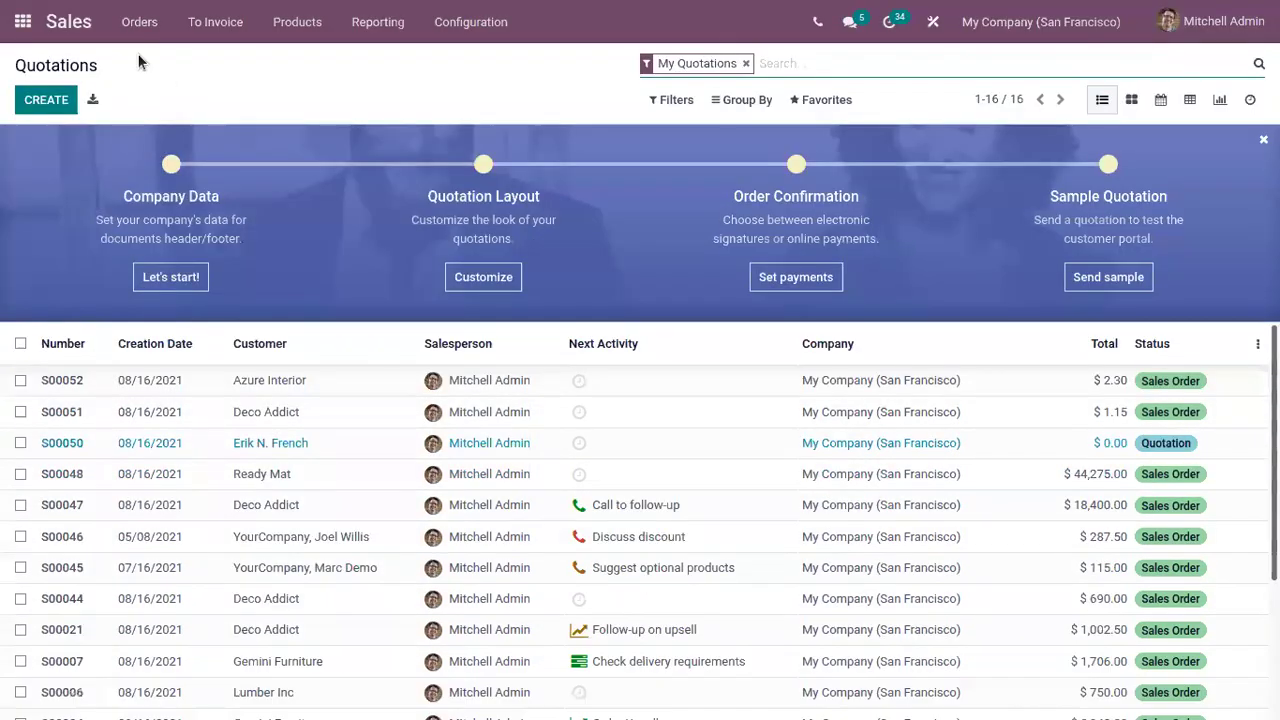
Go to Orders > Customers and switch from list view back to kanban cards
{"action": "left_click", "coordinate": [141, 37]}
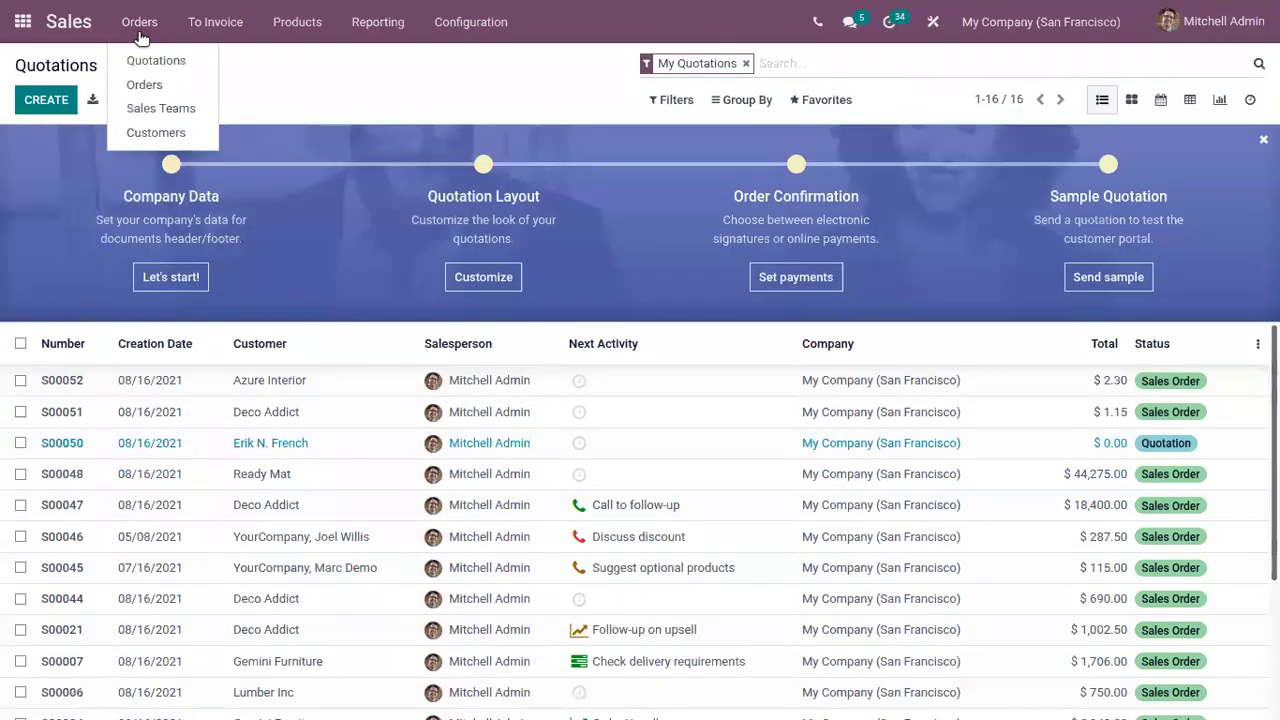
{"action": "left_click", "coordinate": [156, 140]}
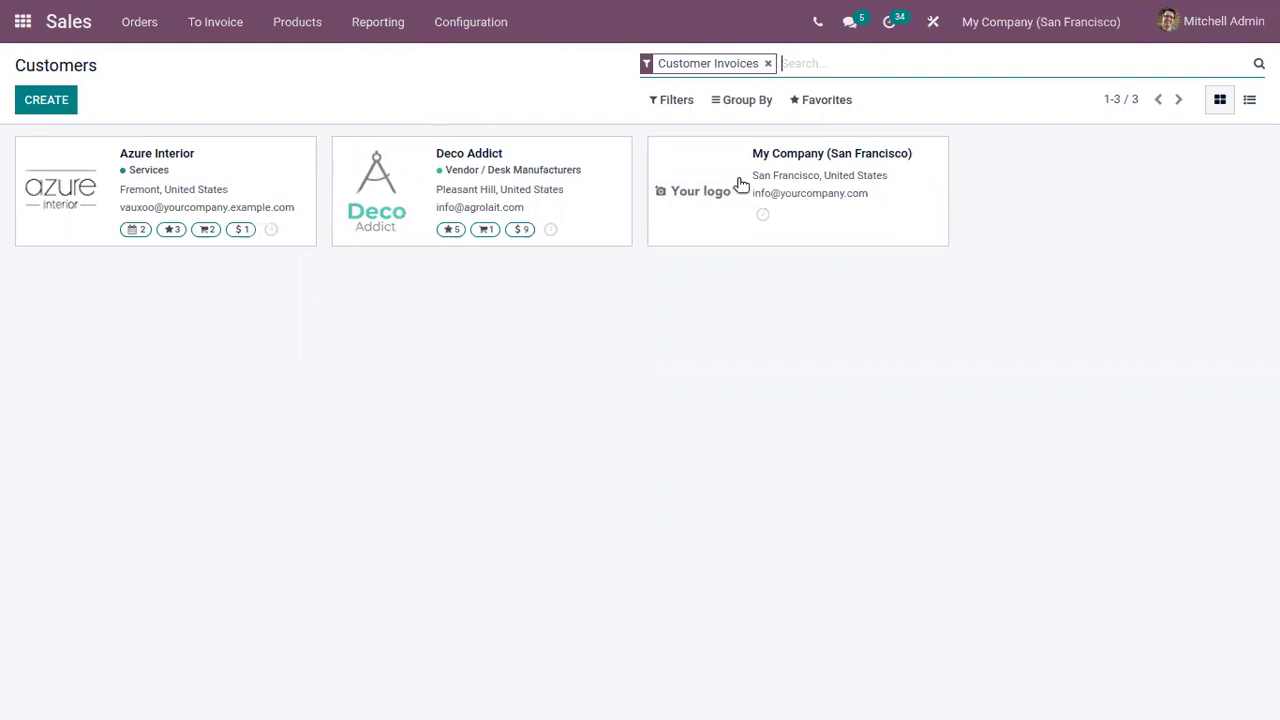
{"action": "left_click", "coordinate": [1249, 101]}
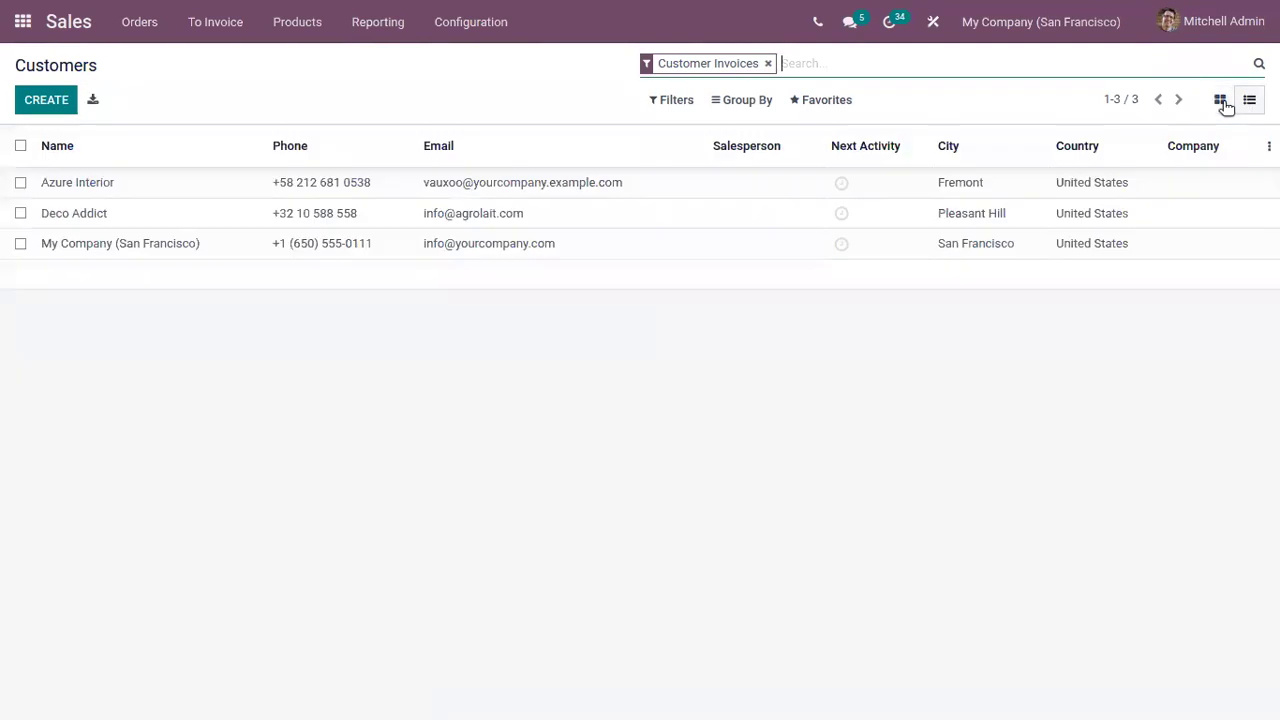
{"action": "left_click", "coordinate": [1220, 100]}
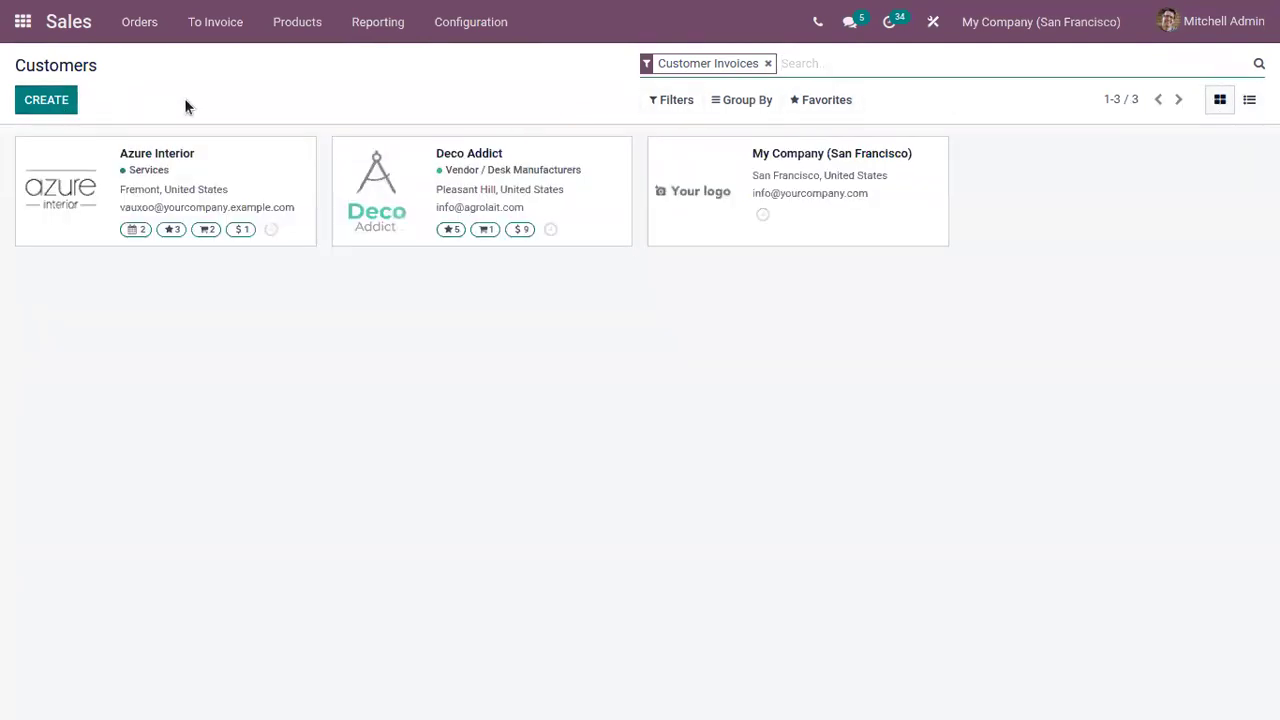
Start a new Individual customer and enter the contact's name
{"action": "left_click", "coordinate": [58, 97]}
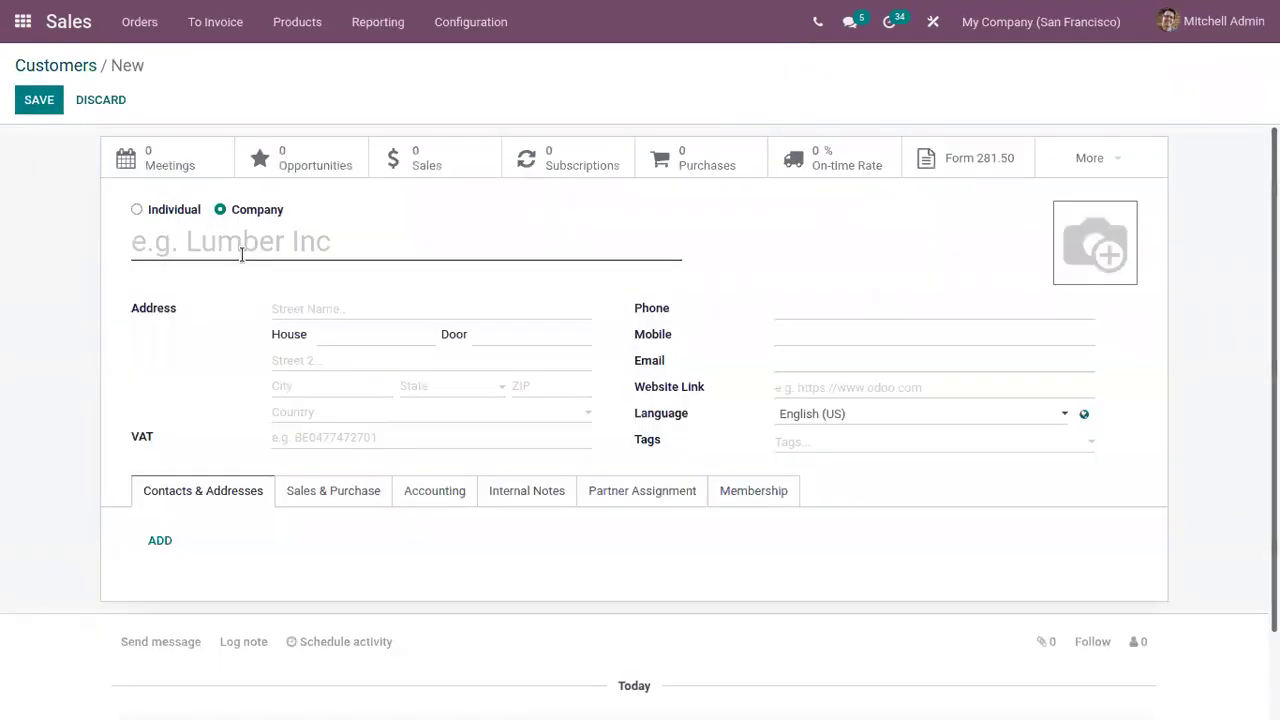
{"action": "left_click", "coordinate": [179, 211]}
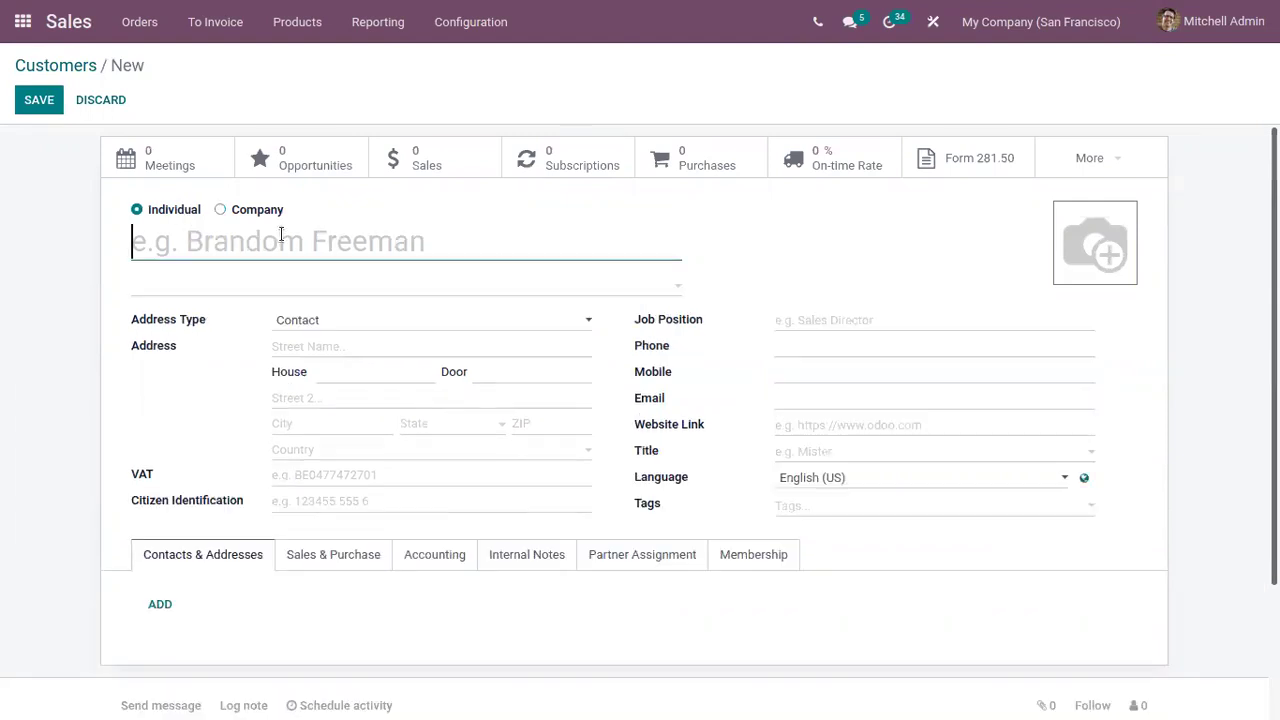
{"action": "left_click", "coordinate": [281, 238]}
{"action": "type", "text": "Kirs"}
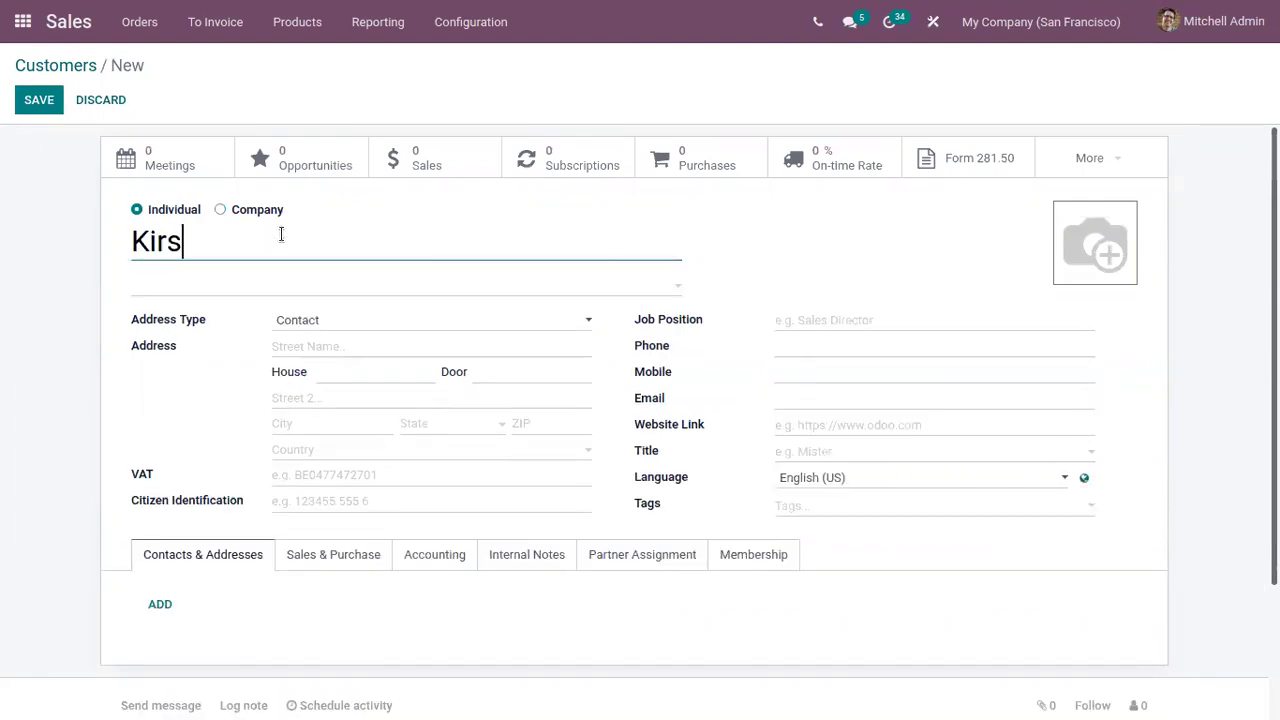
{"action": "key", "text": "BackSpace"}
{"action": "type", "text": "an"}
Link the contact to Bloem GmbH, keeping Contact as the address type
{"action": "left_click", "coordinate": [276, 292]}
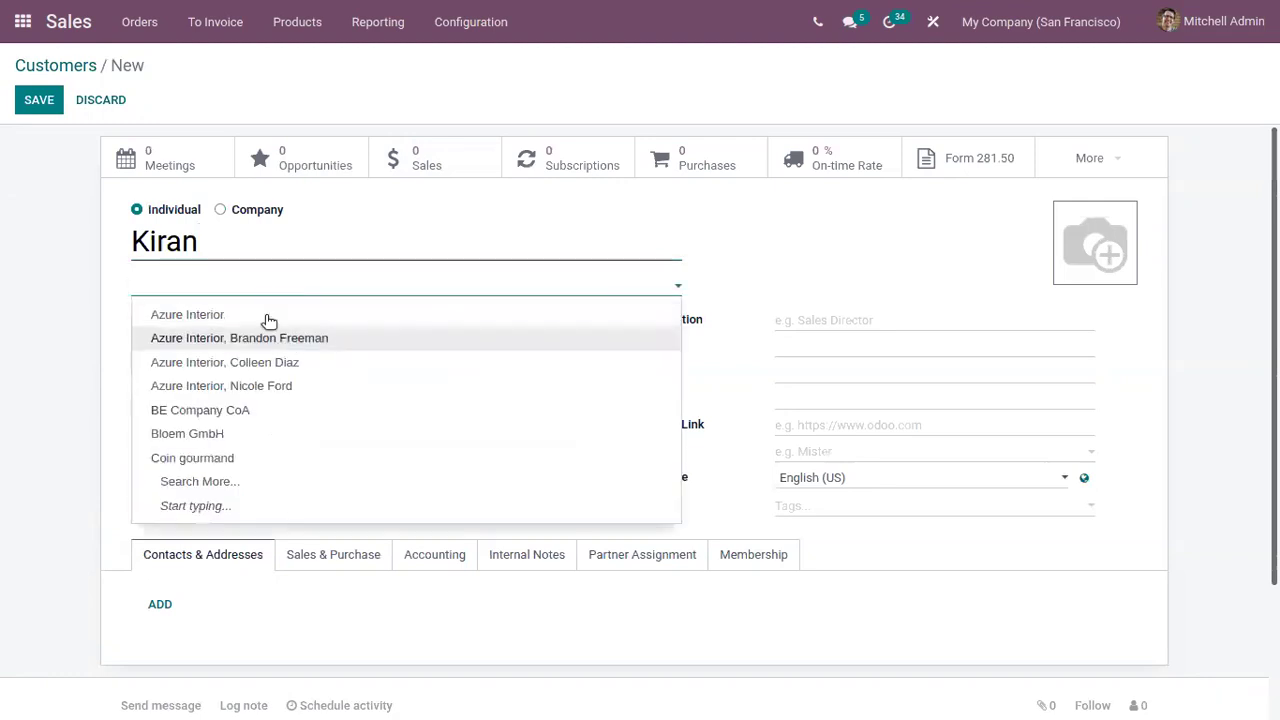
{"action": "left_click", "coordinate": [265, 316]}
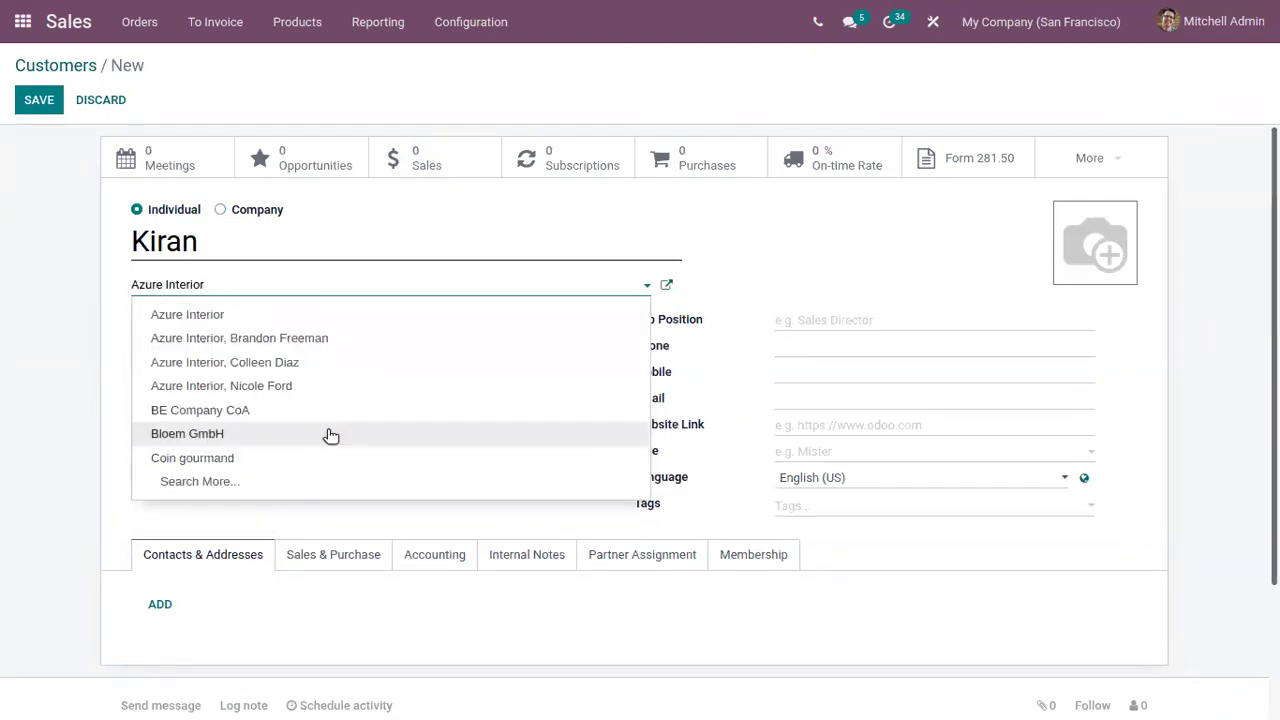
{"action": "left_click", "coordinate": [330, 435]}
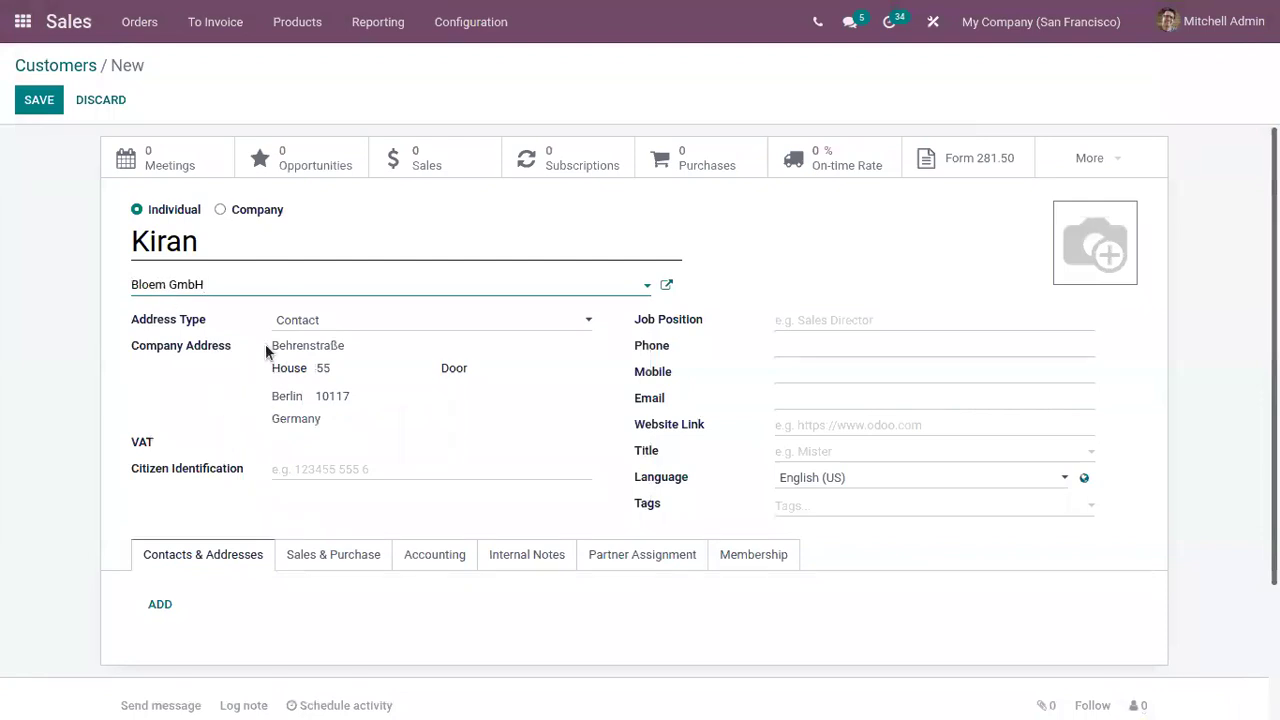
{"action": "left_click_drag", "start_coordinate": [270, 345], "coordinate": [392, 432]}
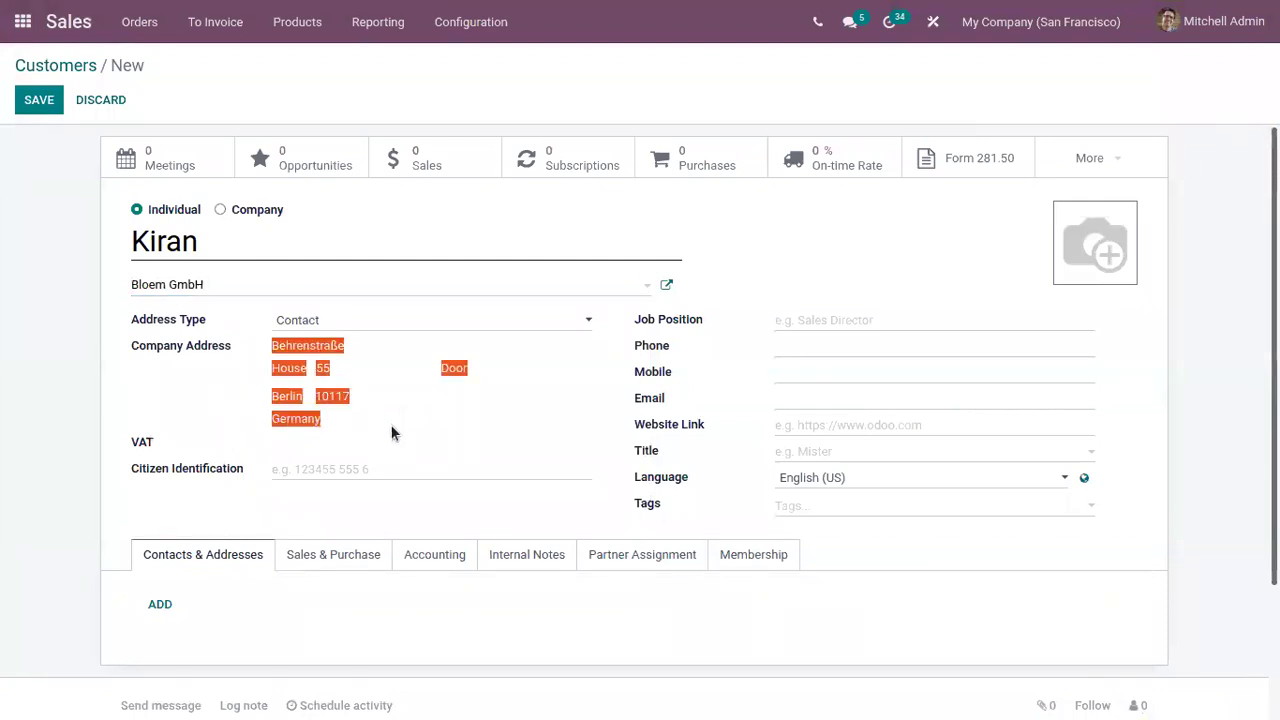
{"action": "left_click", "coordinate": [390, 424]}
{"action": "left_click", "coordinate": [297, 322]}
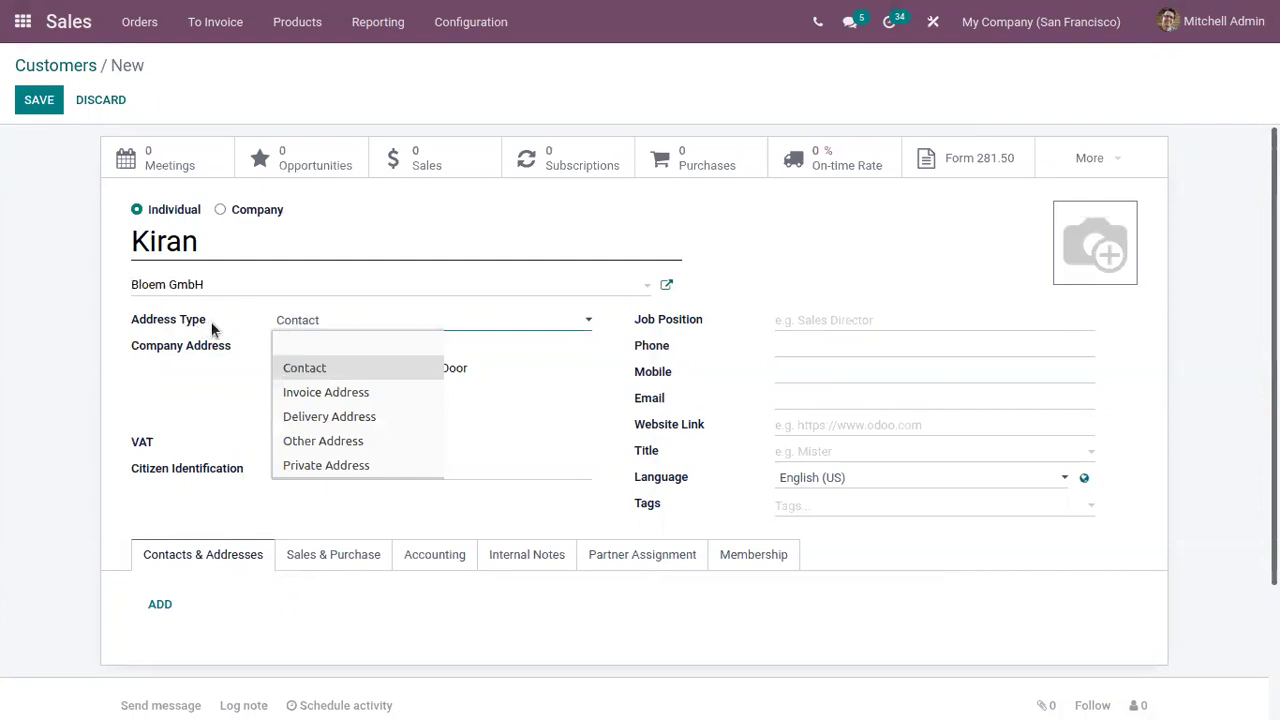
{"action": "left_click", "coordinate": [246, 340]}
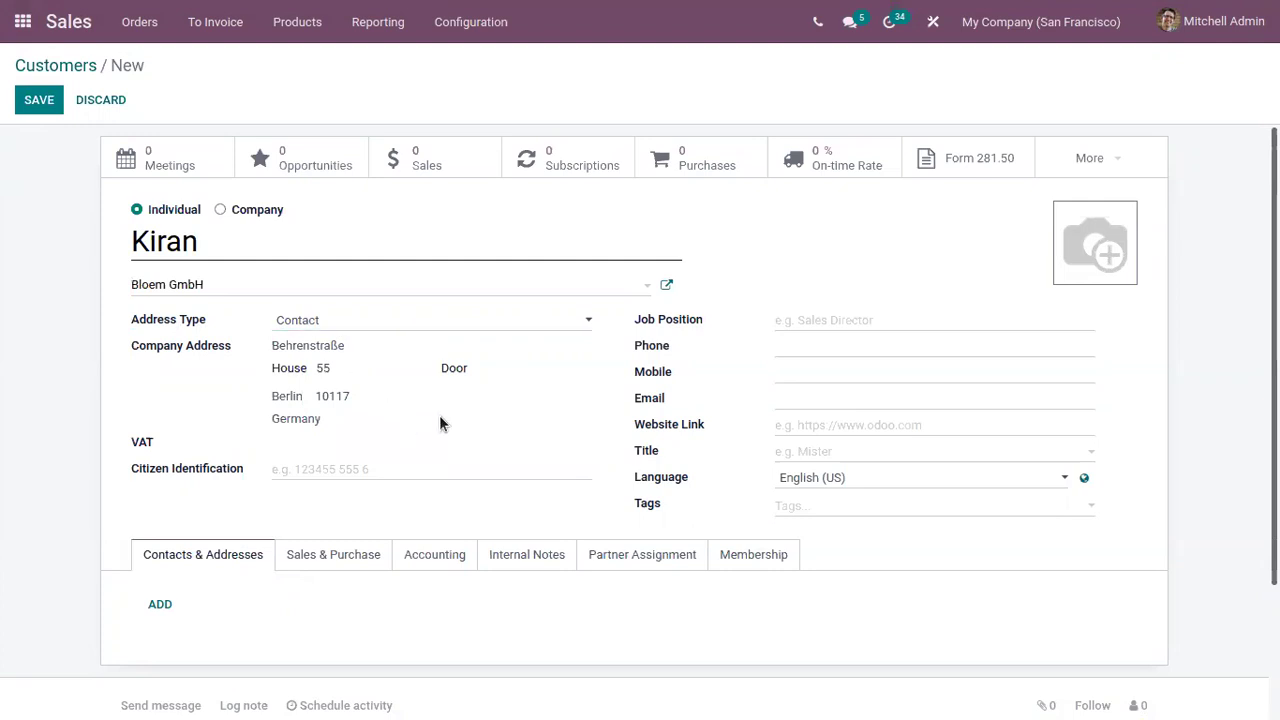
{"action": "left_click", "coordinate": [273, 470]}
{"action": "left_click", "coordinate": [786, 322]}
Enter the phone number and move the e-mail from Mobile into the Email field
{"action": "left_click", "coordinate": [817, 345]}
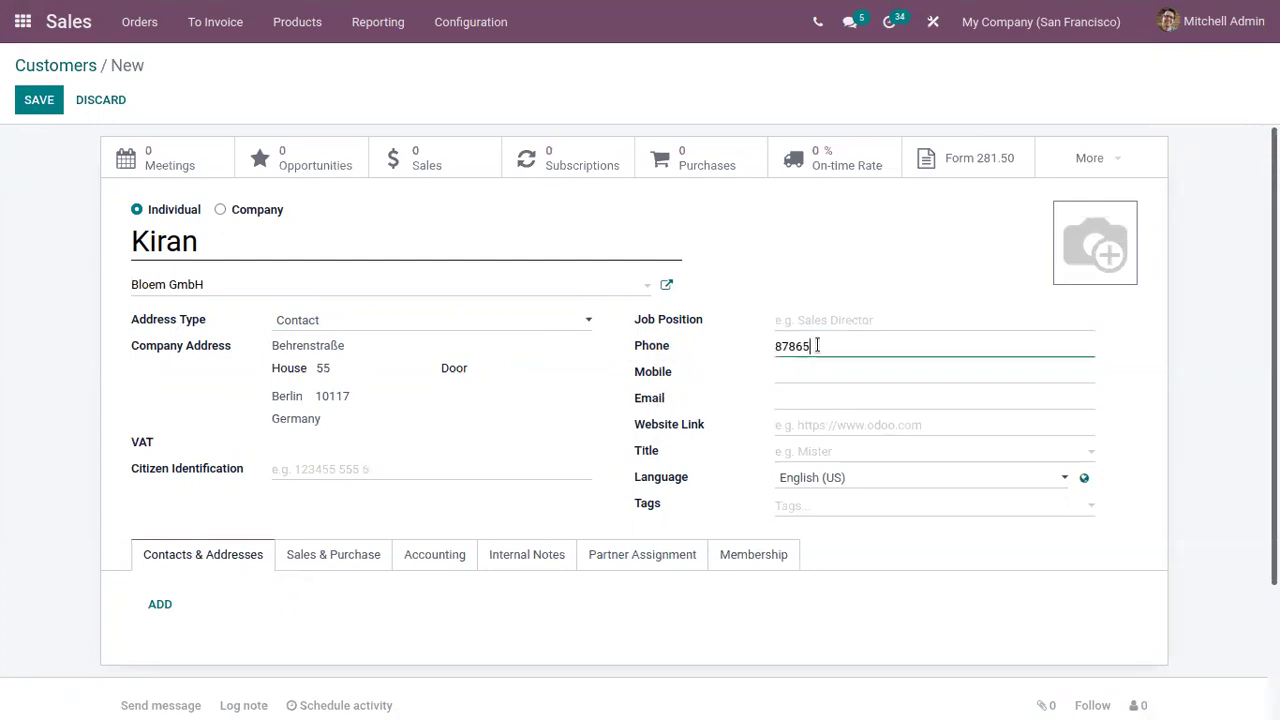
{"action": "left_click", "coordinate": [820, 371]}
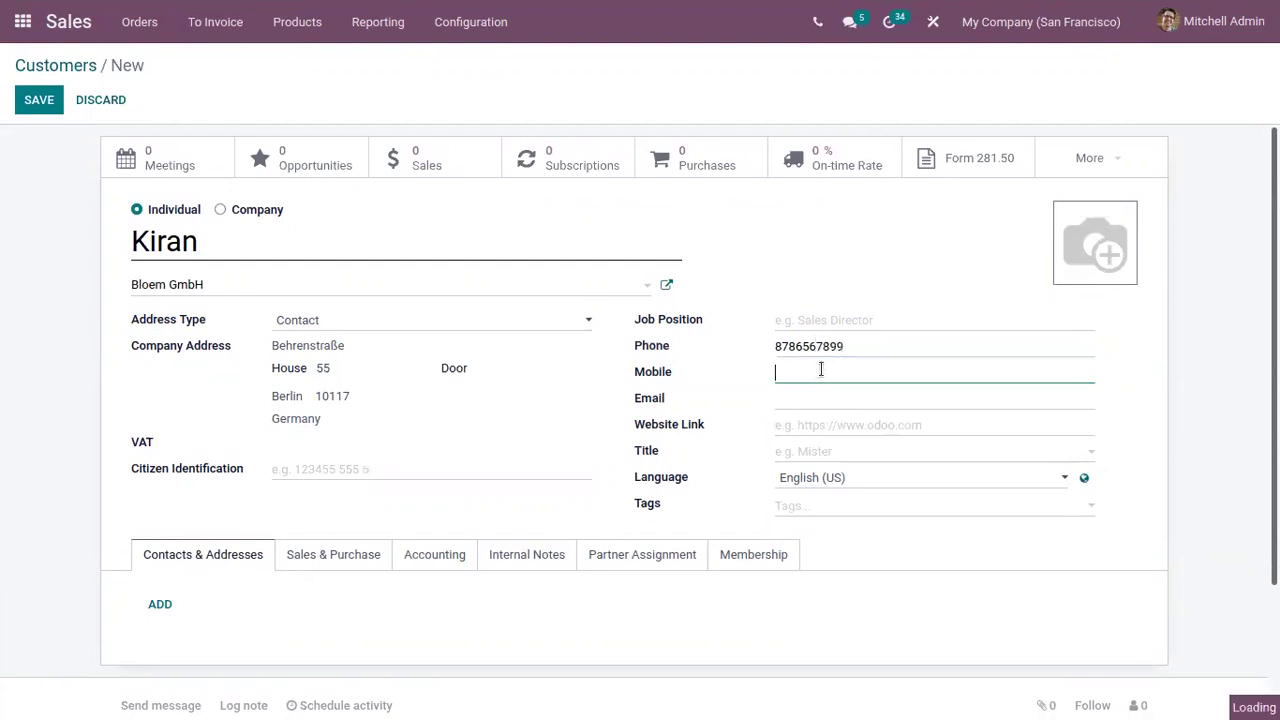
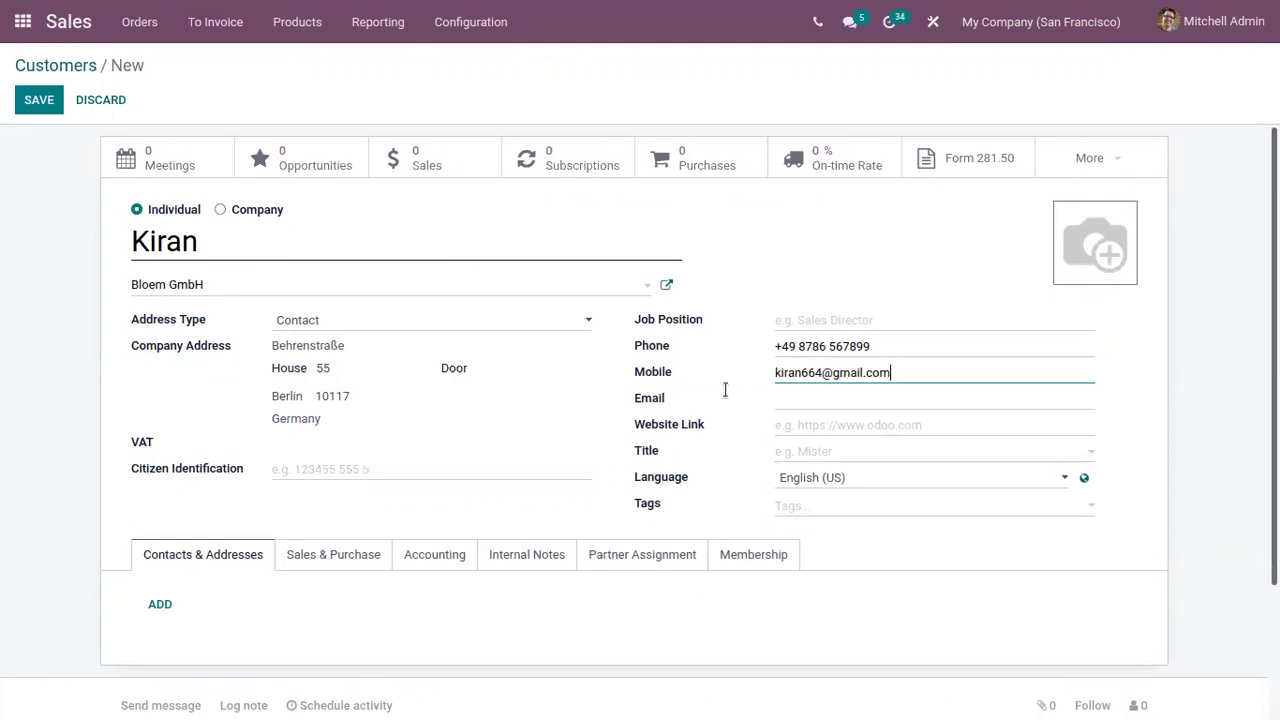
{"action": "key", "text": "ctrl+a"}
{"action": "key", "text": "ctrl+x"}
{"action": "left_click", "coordinate": [804, 396]}
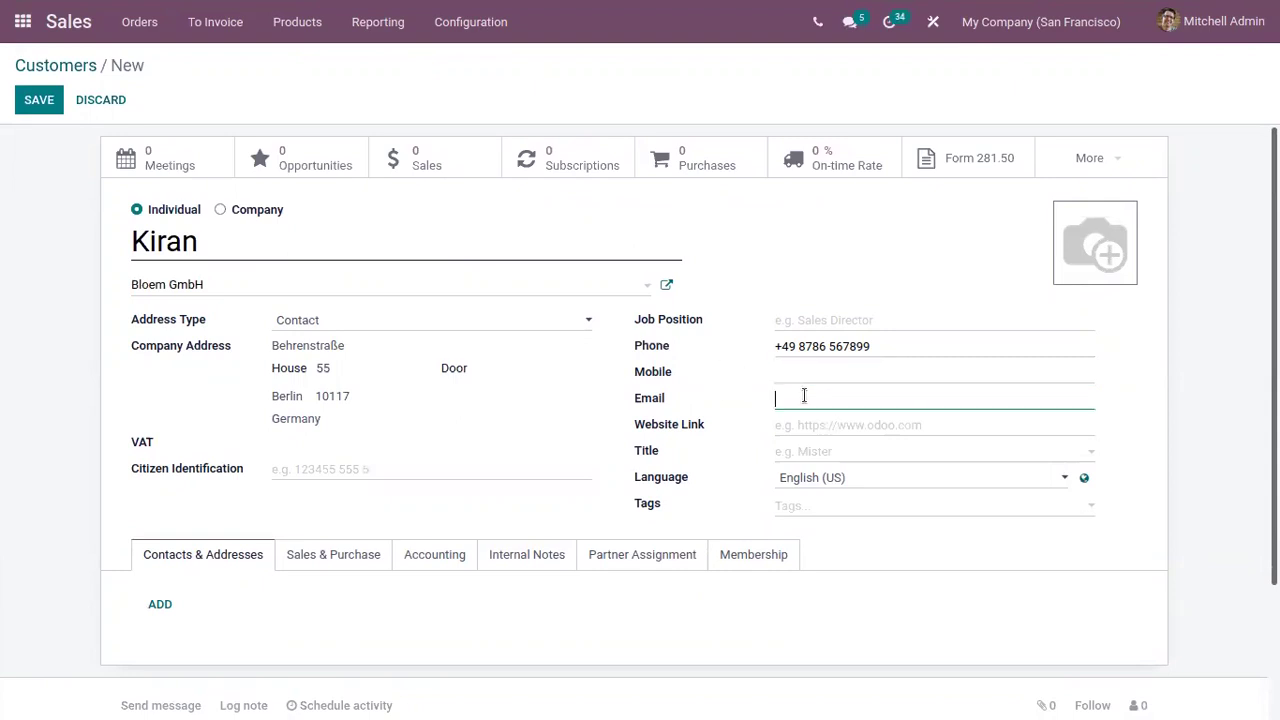
{"action": "key", "text": "ctrl+v"}
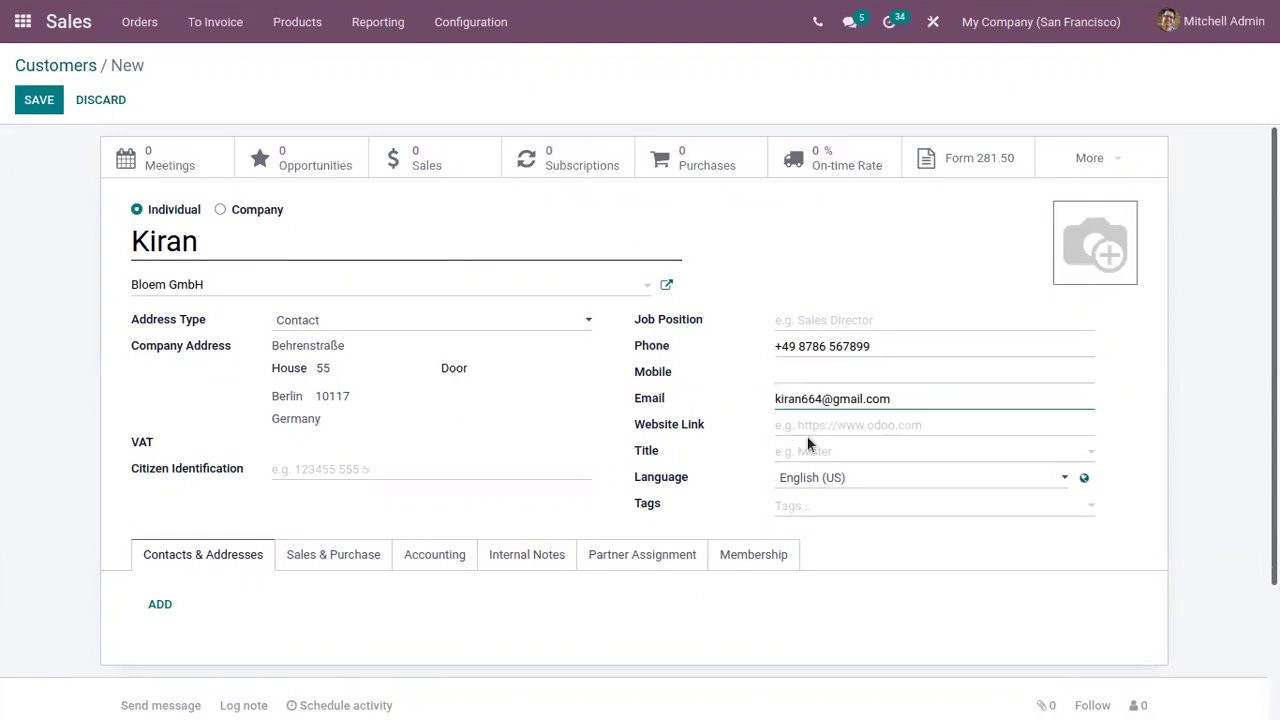
Set the contact's title to Mister
{"action": "left_click", "coordinate": [818, 460]}
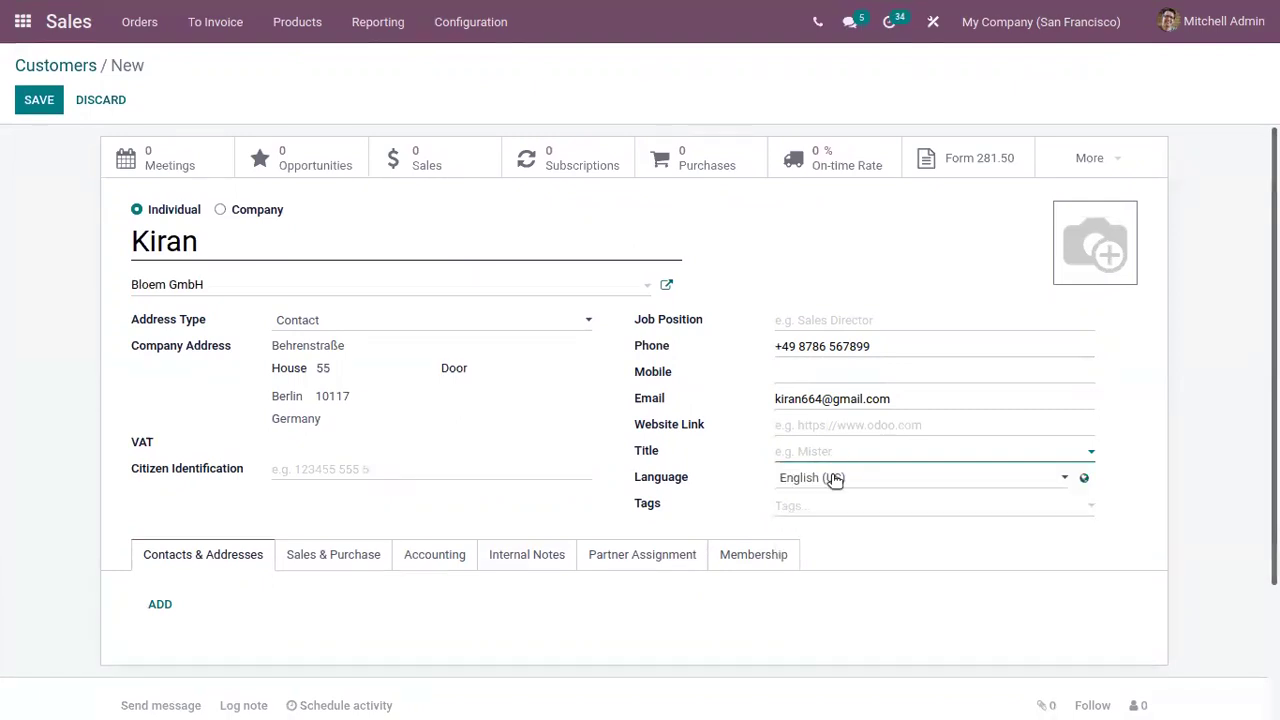
{"action": "left_click", "coordinate": [838, 456]}
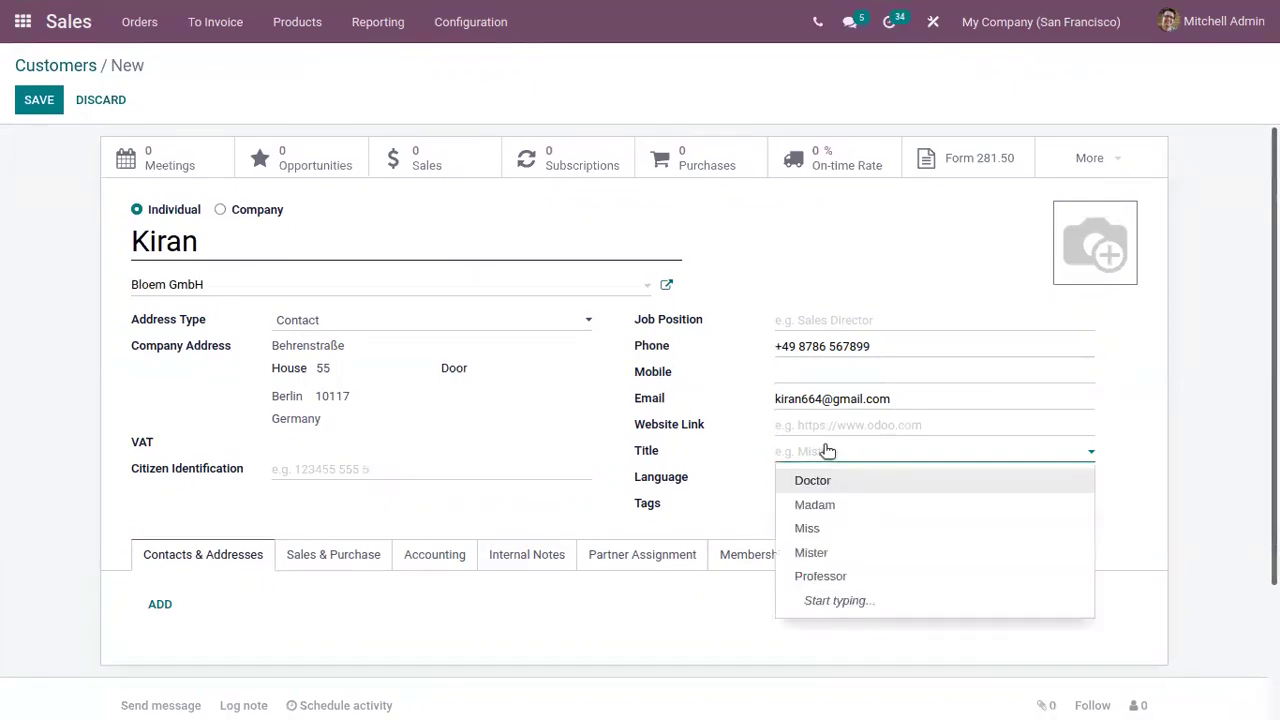
{"action": "left_click", "coordinate": [845, 553]}
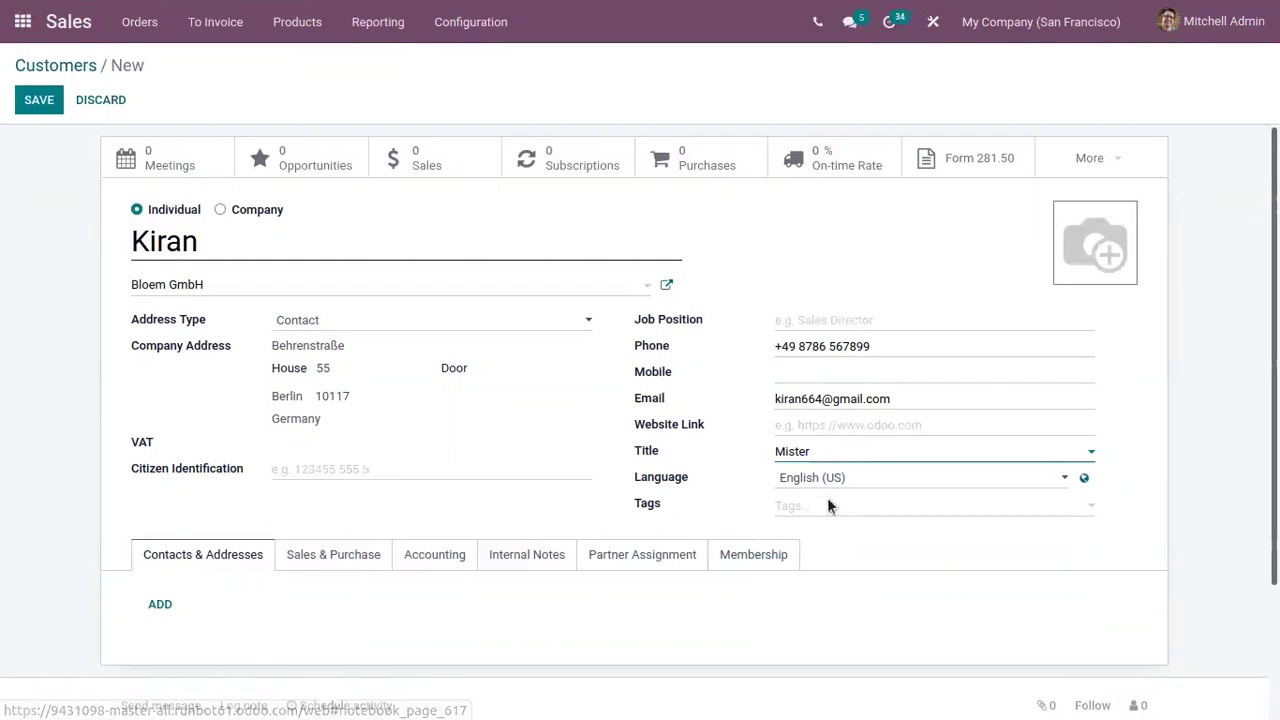
{"action": "left_click", "coordinate": [830, 507]}
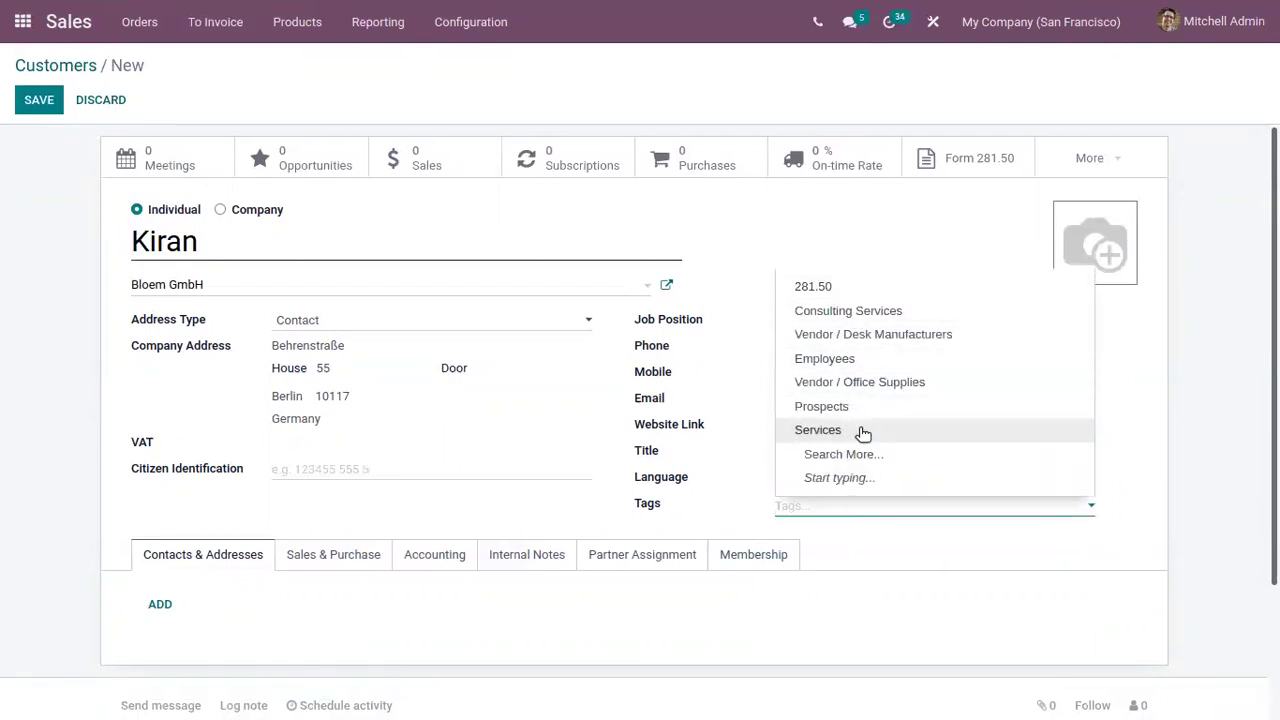
Tag the contact Consulting Services and open a new linked address, trying each address type
{"action": "left_click", "coordinate": [857, 310]}
{"action": "scroll", "coordinate": [621, 460], "scroll_direction": "down", "scroll_amount": 2}
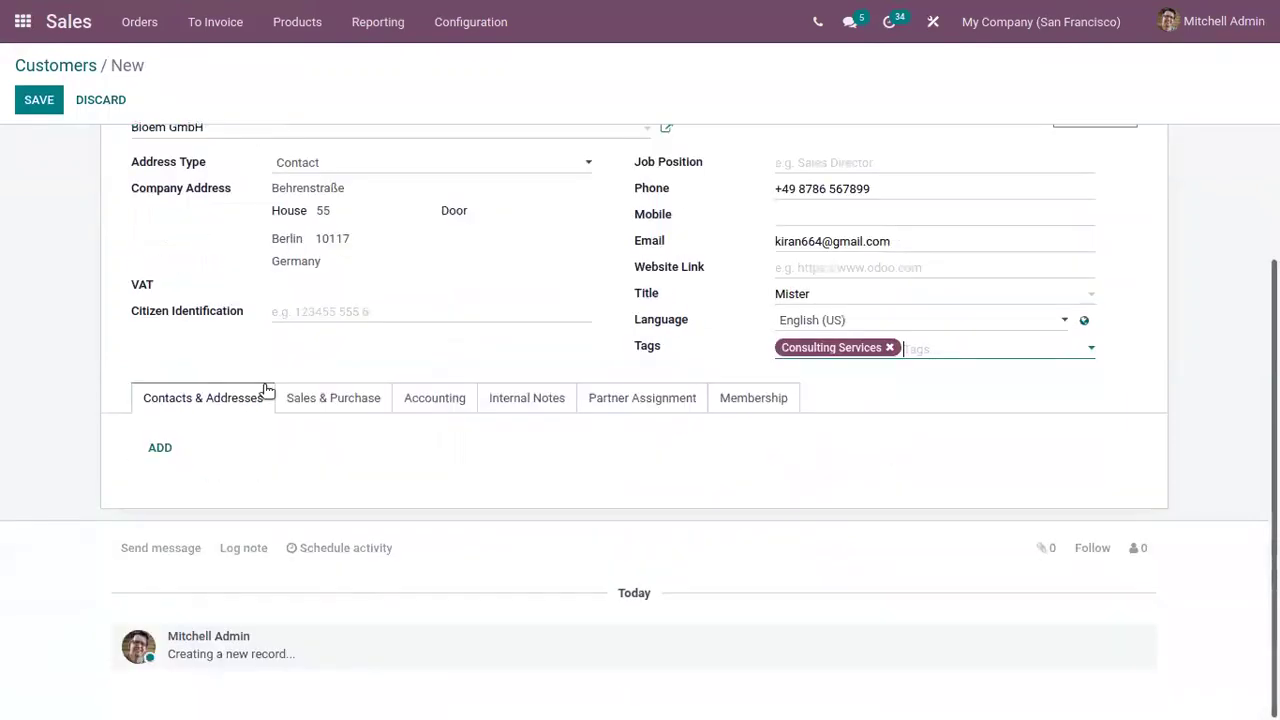
{"action": "scroll", "coordinate": [199, 433], "scroll_direction": "up", "scroll_amount": 2}
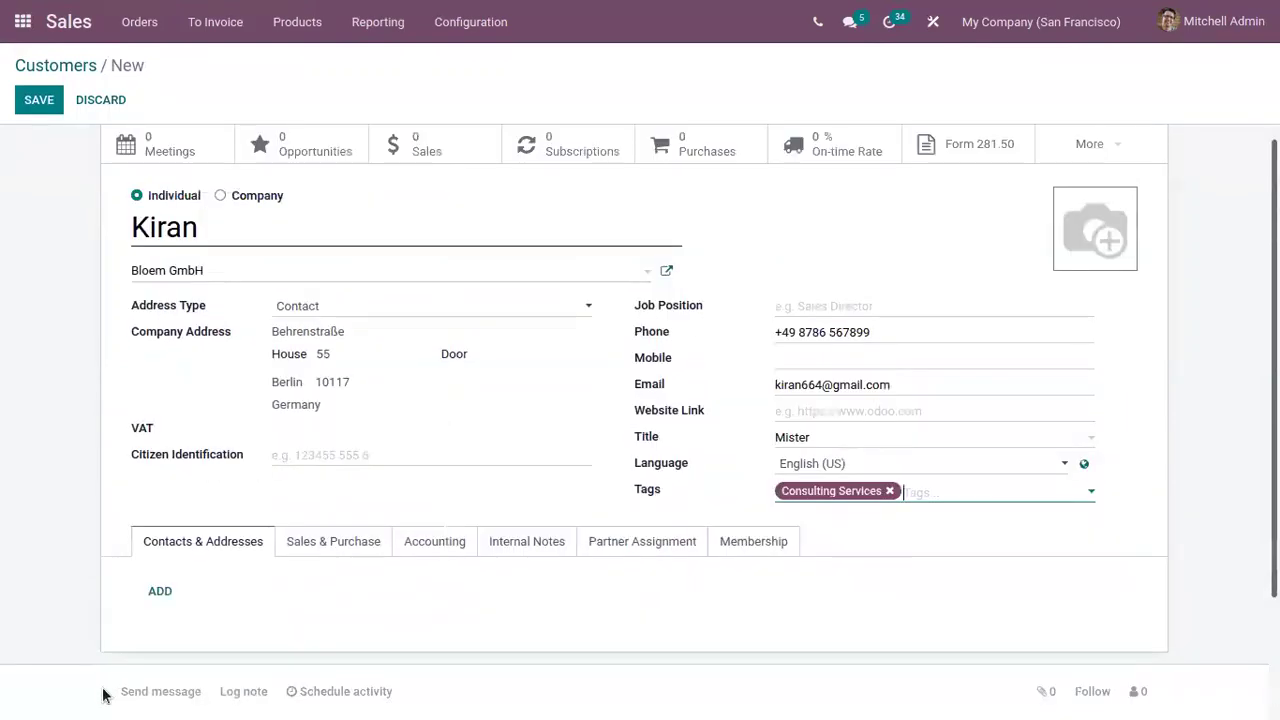
{"action": "left_click", "coordinate": [166, 590]}
{"action": "left_click", "coordinate": [163, 594]}
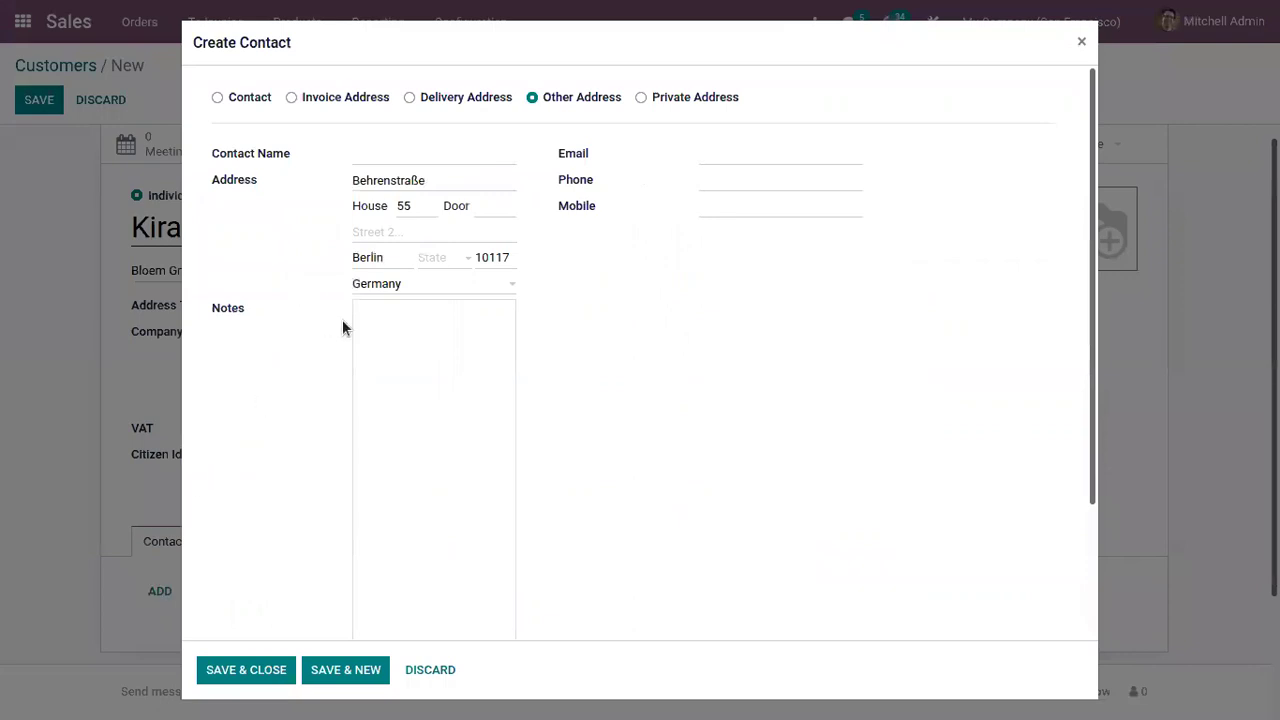
{"action": "mouse_move", "coordinate": [254, 105]}
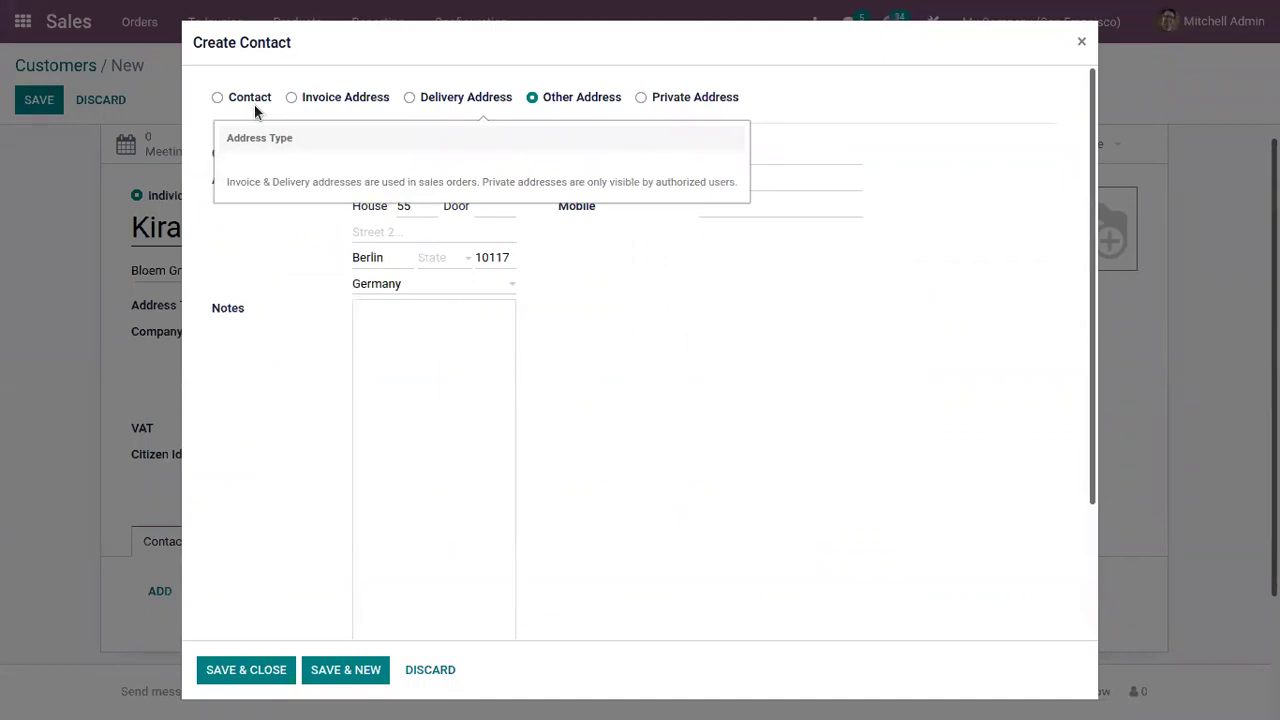
{"action": "left_click", "coordinate": [263, 100]}
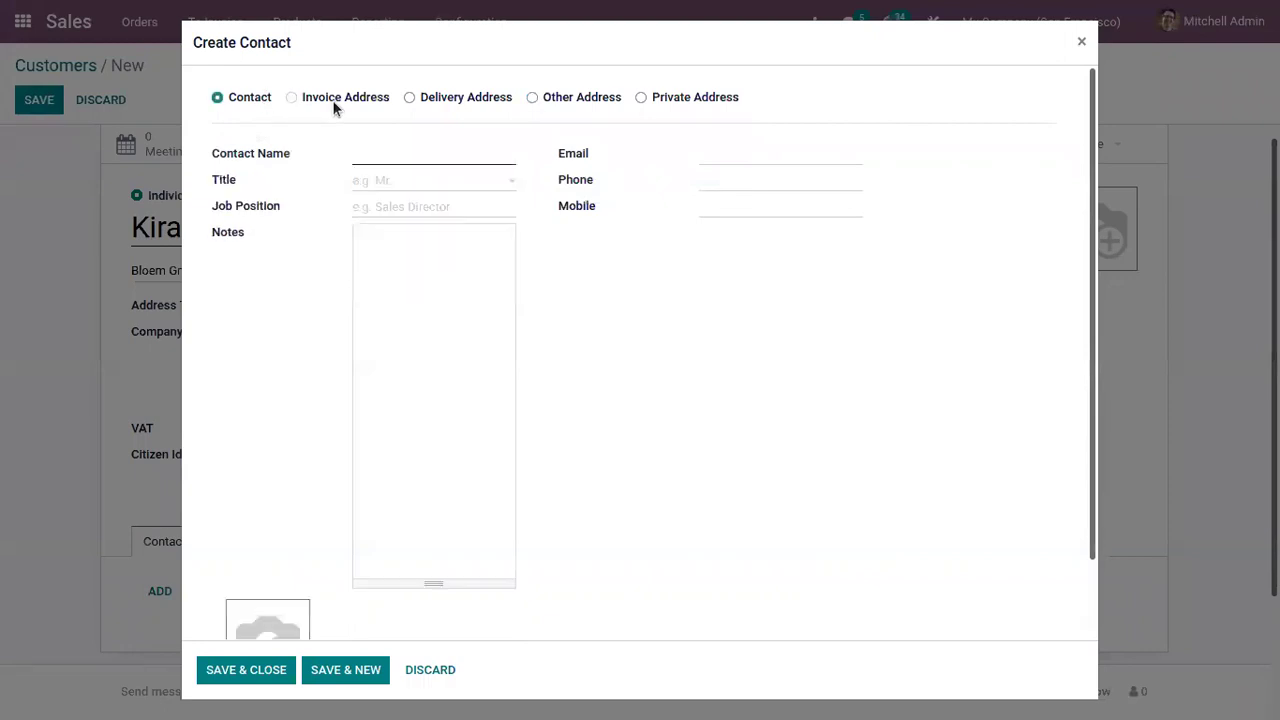
{"action": "left_click", "coordinate": [334, 100]}
{"action": "left_click", "coordinate": [449, 100]}
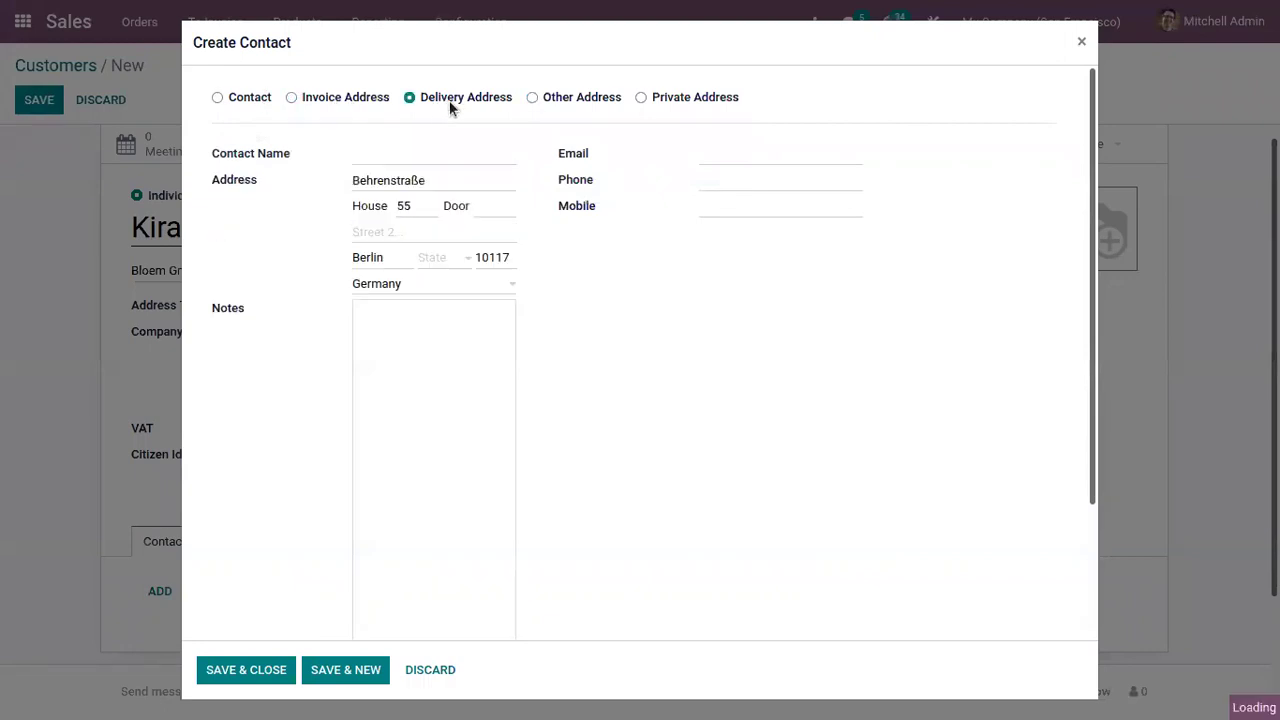
{"action": "left_click", "coordinate": [572, 97]}
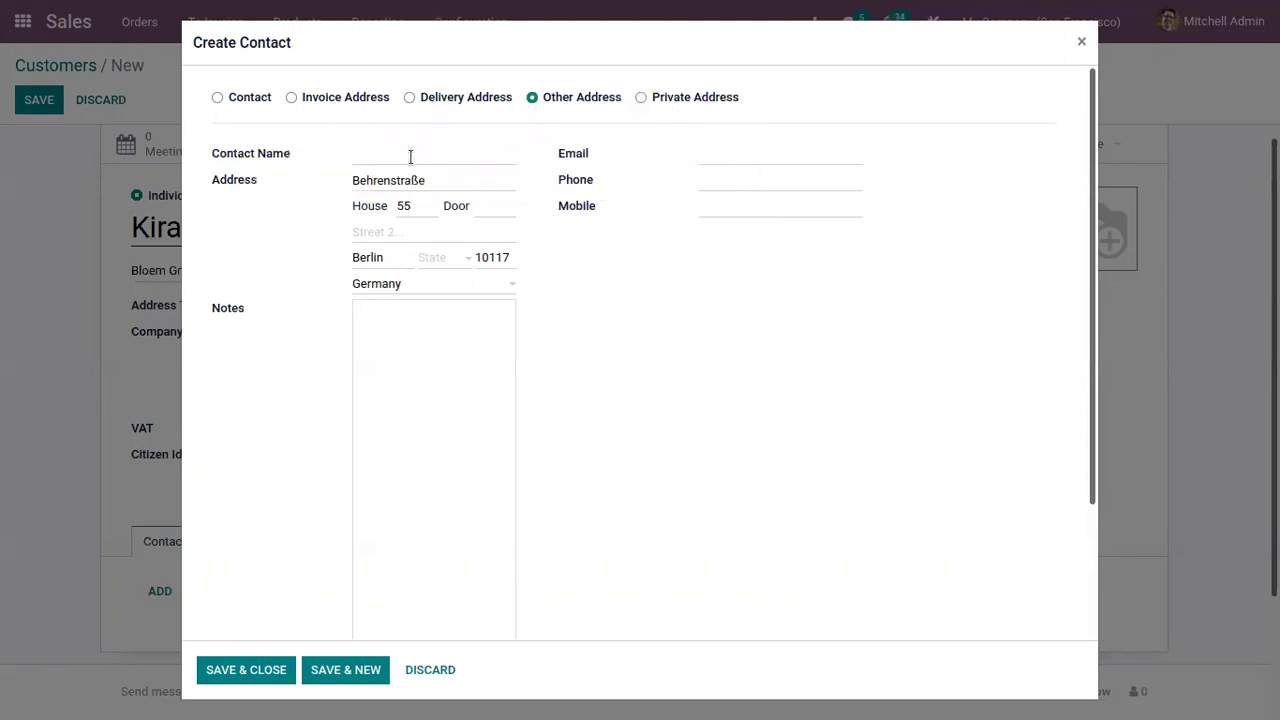
Enter the contact's name, make it a Delivery Address, and Save & Close
{"action": "left_click", "coordinate": [401, 152]}
{"action": "type", "text": "Kiran"}
{"action": "left_click", "coordinate": [738, 152]}
{"action": "left_click", "coordinate": [460, 98]}
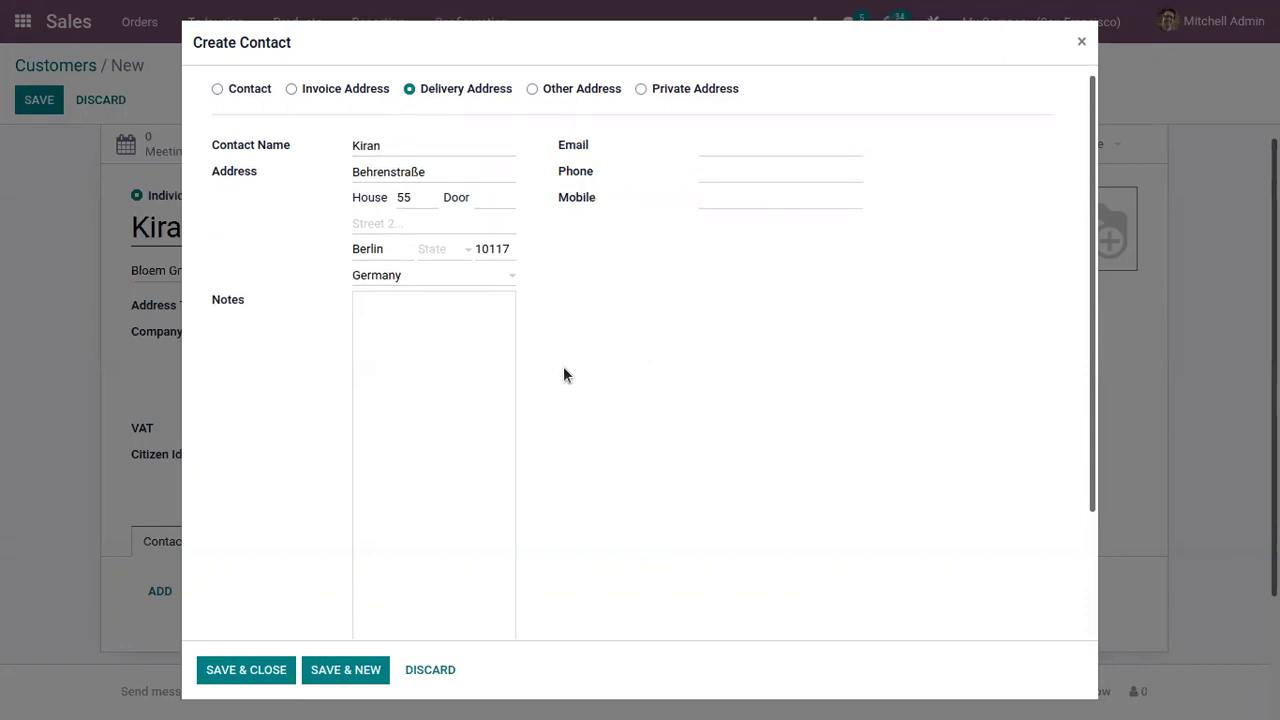
{"action": "scroll", "coordinate": [563, 366], "scroll_direction": "down", "scroll_amount": 3}
{"action": "left_click", "coordinate": [401, 205]}
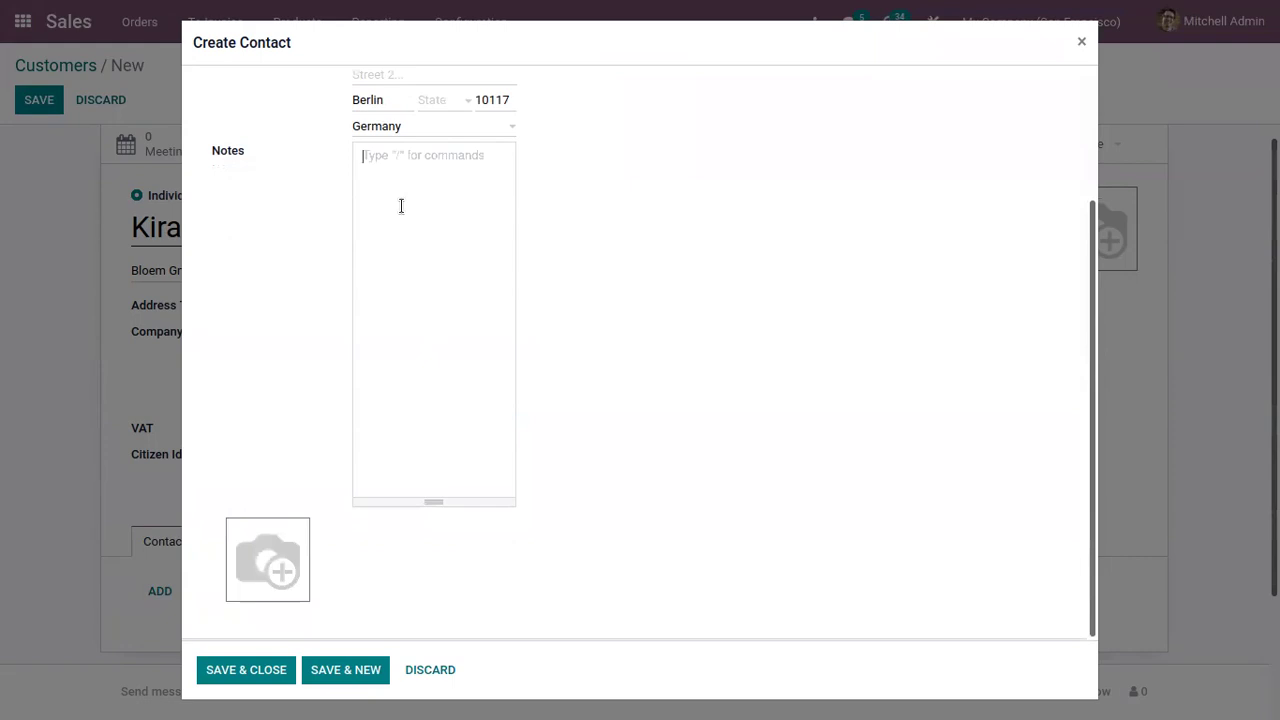
{"action": "left_click", "coordinate": [258, 664]}
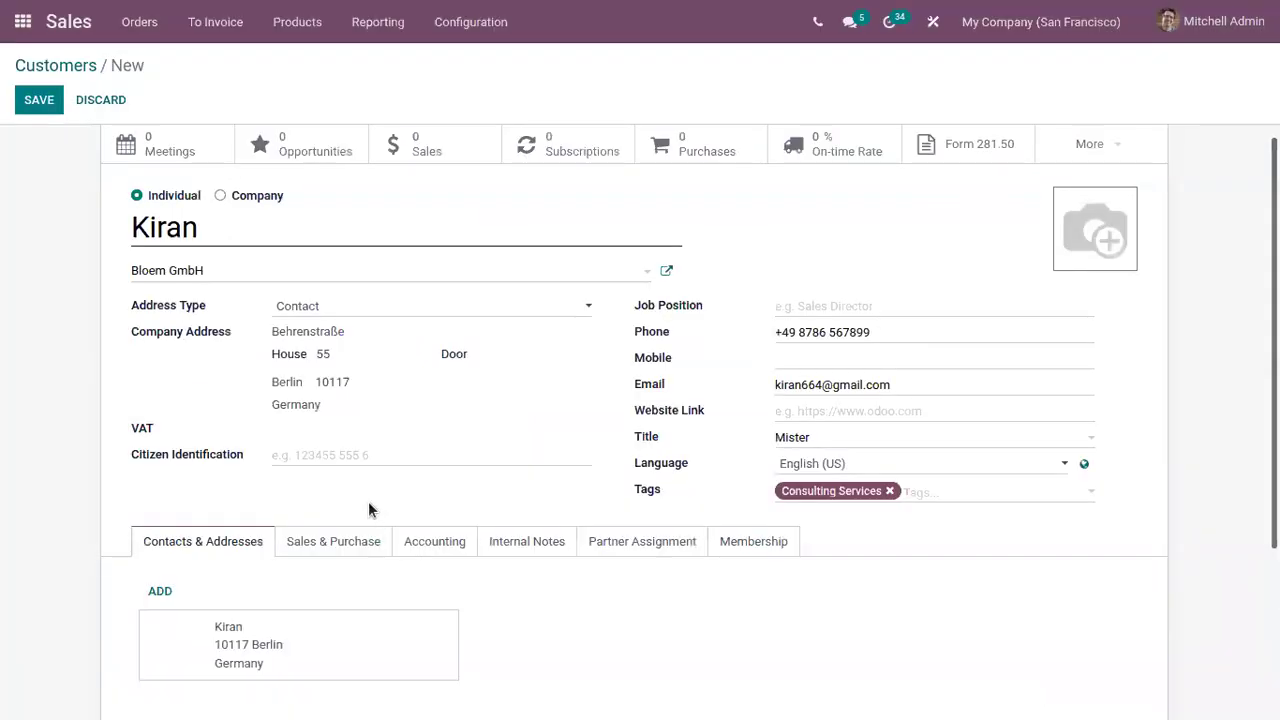
{"action": "scroll", "coordinate": [375, 535], "scroll_direction": "down", "scroll_amount": 2}
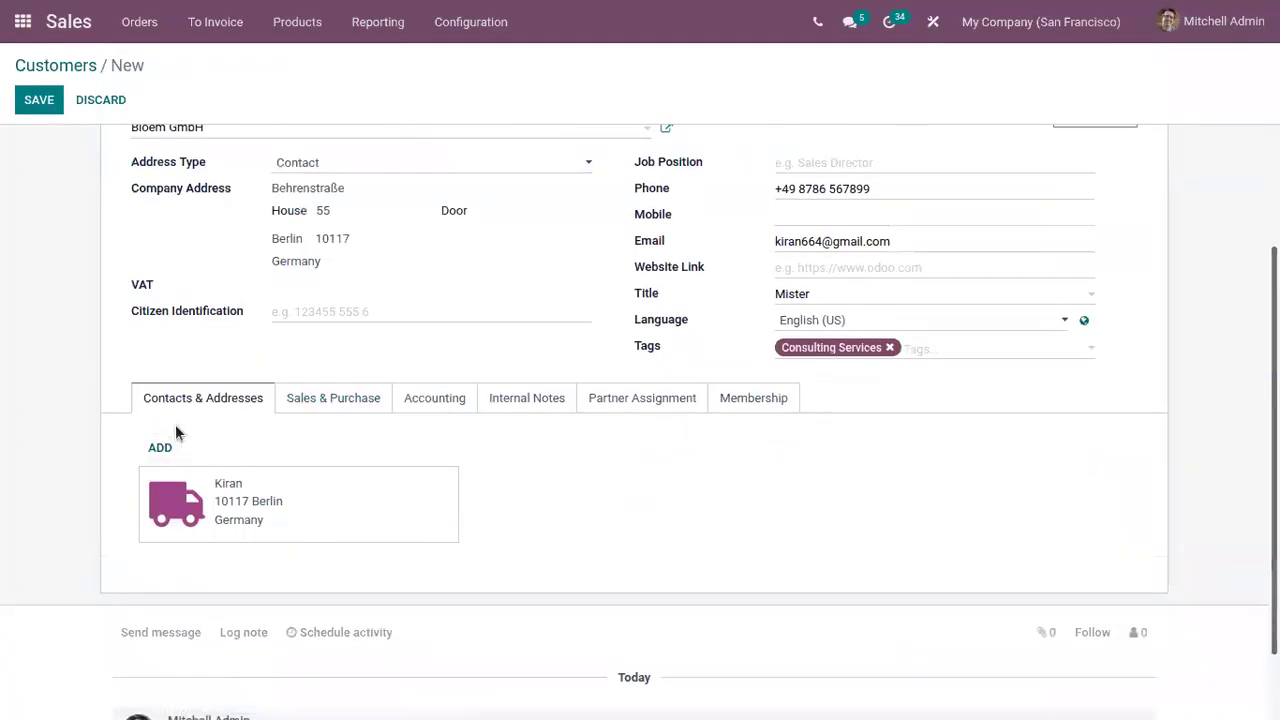
Assign the admin user as salesperson, set 21 Days payment terms, and save the customer
{"action": "left_click", "coordinate": [306, 397]}
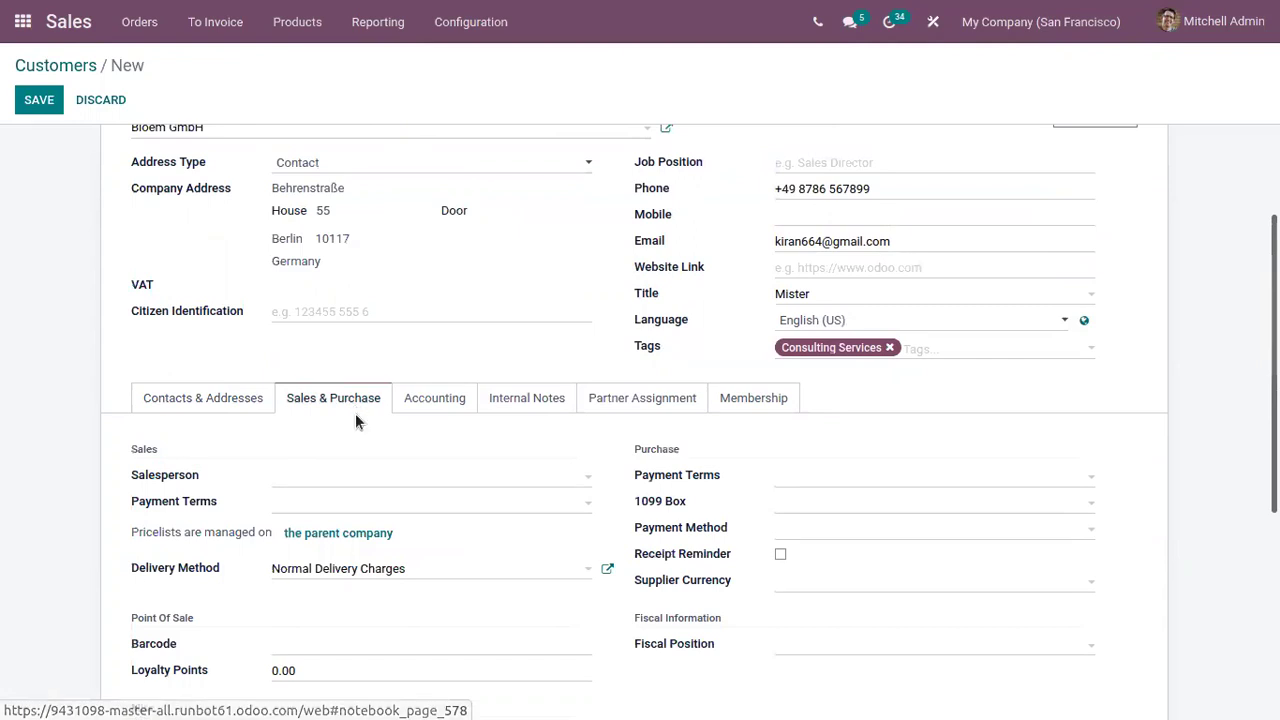
{"action": "left_click", "coordinate": [315, 481]}
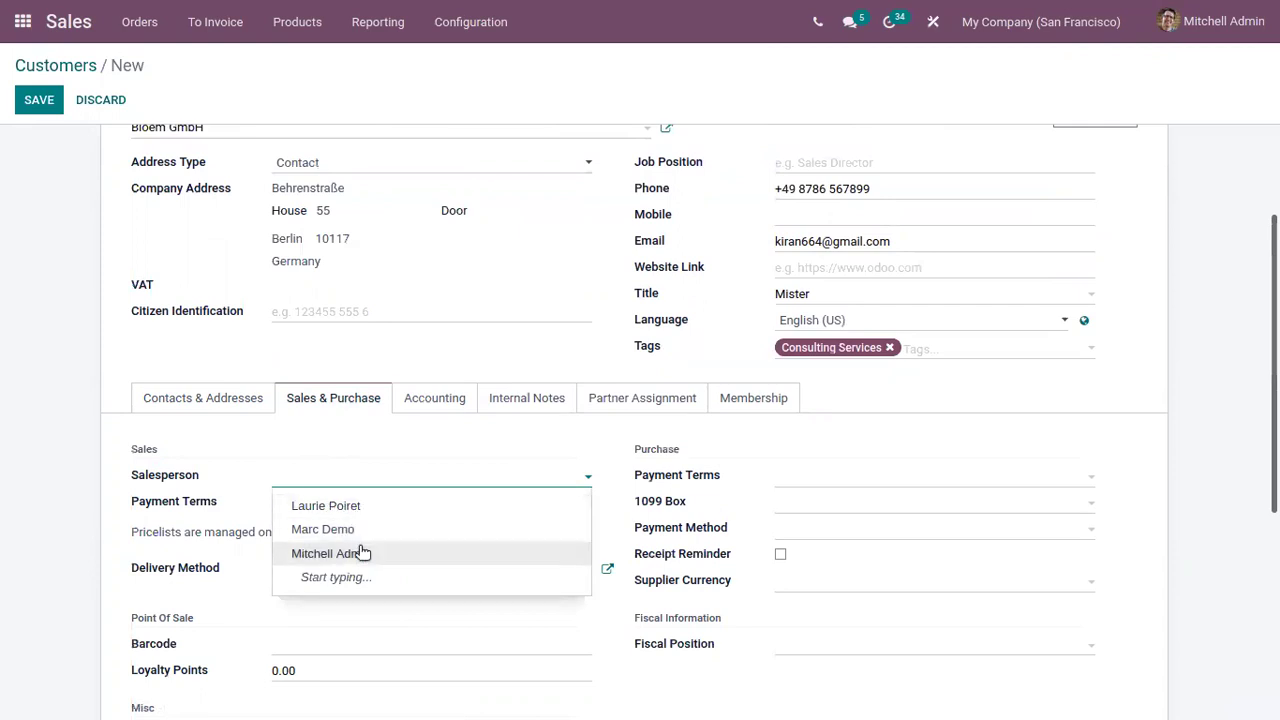
{"action": "left_click", "coordinate": [357, 552]}
{"action": "left_click", "coordinate": [293, 505]}
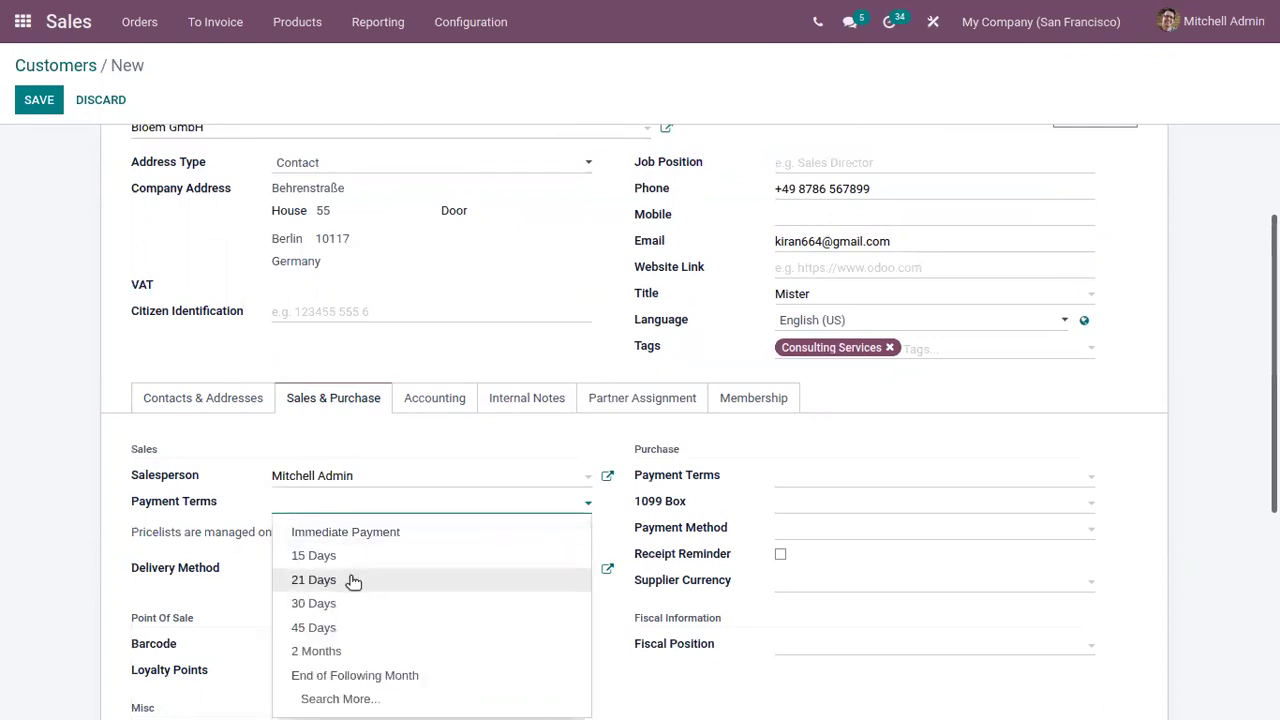
{"action": "left_click", "coordinate": [353, 581]}
{"action": "scroll", "coordinate": [200, 482], "scroll_direction": "down", "scroll_amount": 1}
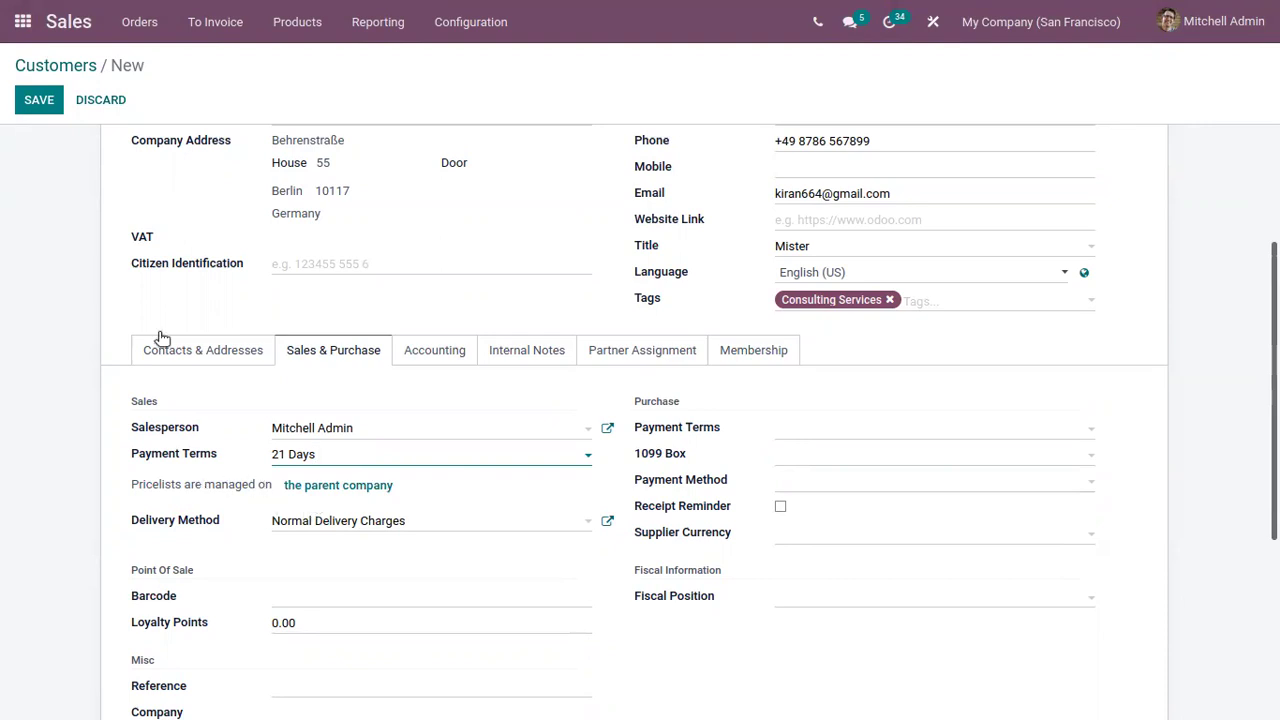
{"action": "left_click", "coordinate": [38, 102]}
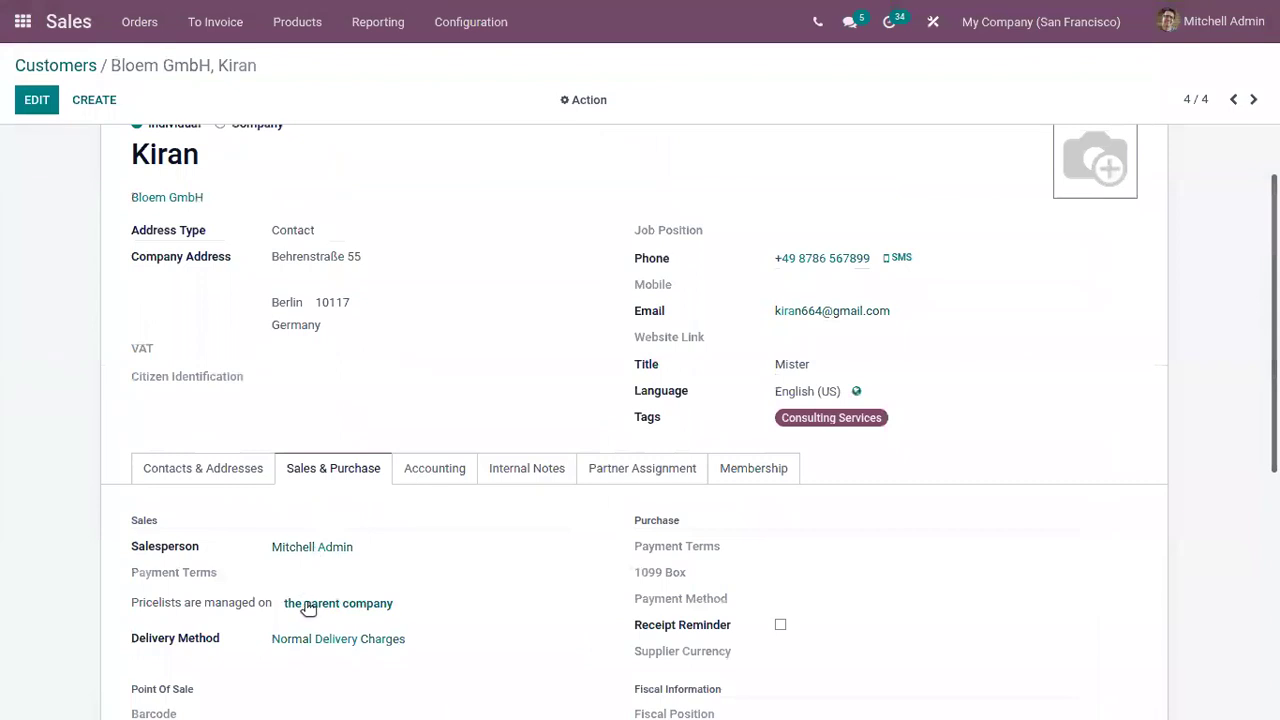
Change Bloem GmbH's pricelist to Public Pricelist (USD), save, and return to the contact
{"action": "left_click", "coordinate": [309, 607]}
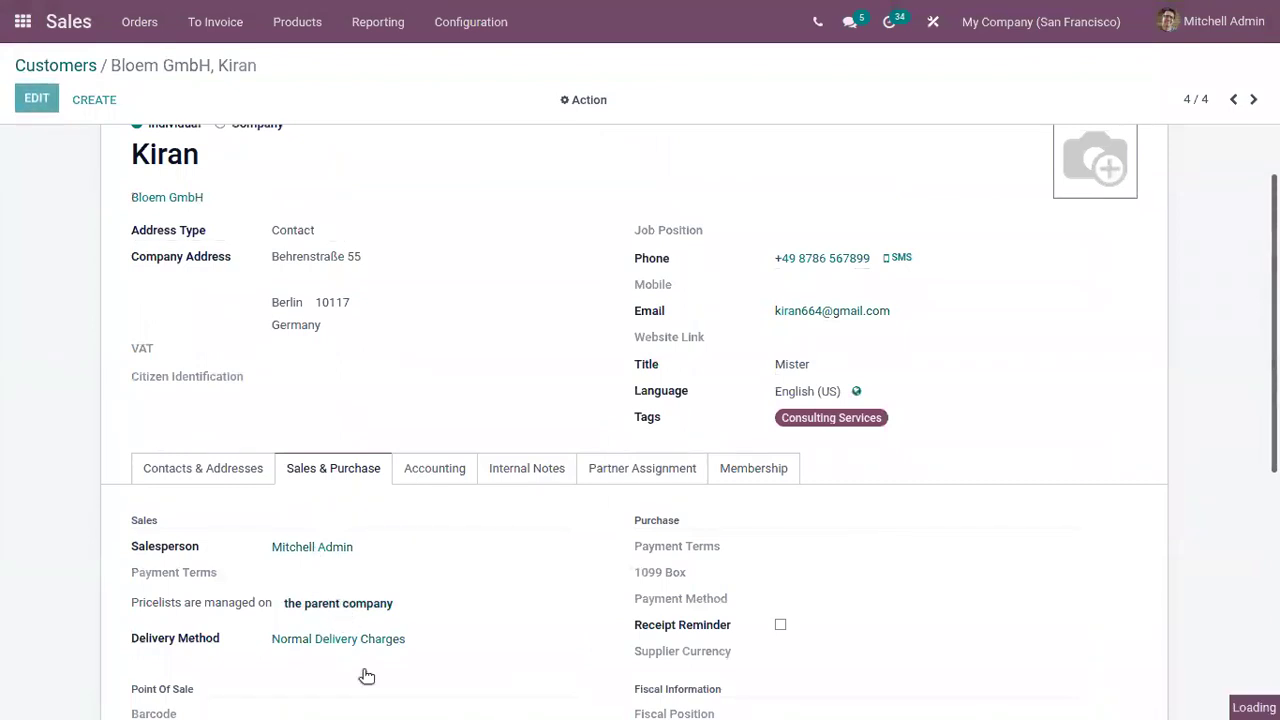
{"action": "scroll", "coordinate": [390, 703], "scroll_direction": "down", "scroll_amount": 3}
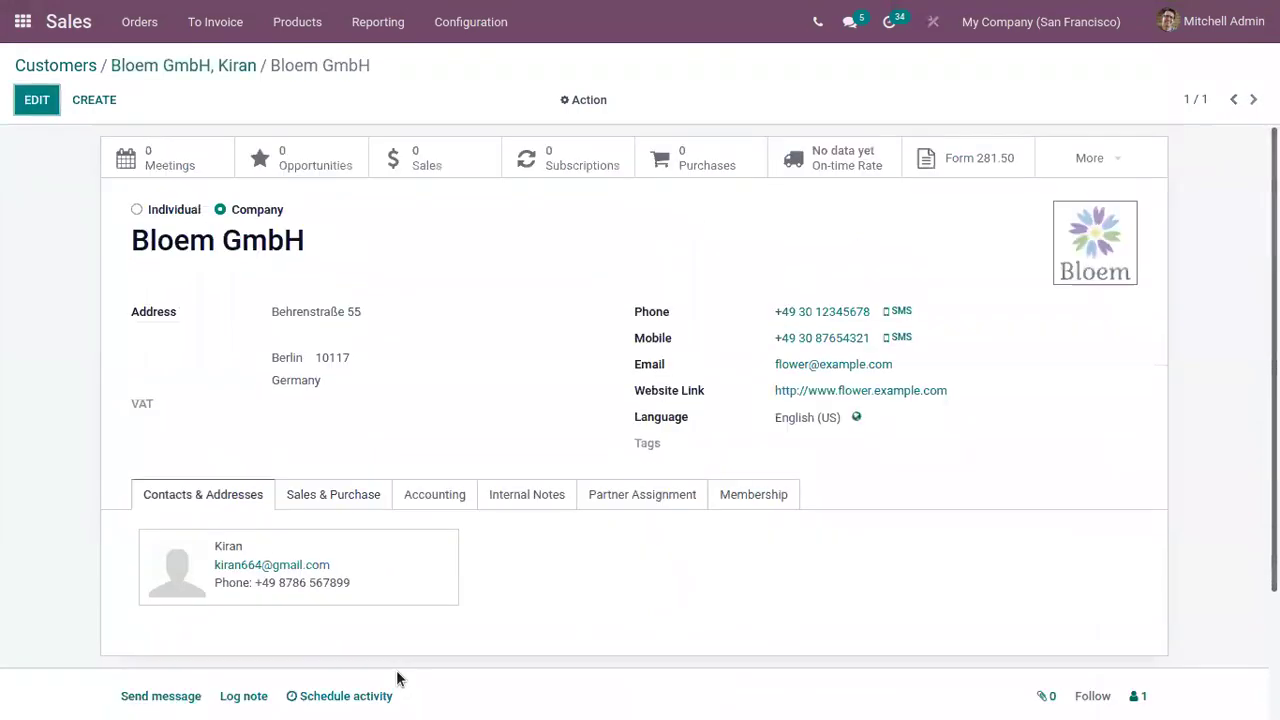
{"action": "left_click", "coordinate": [34, 100]}
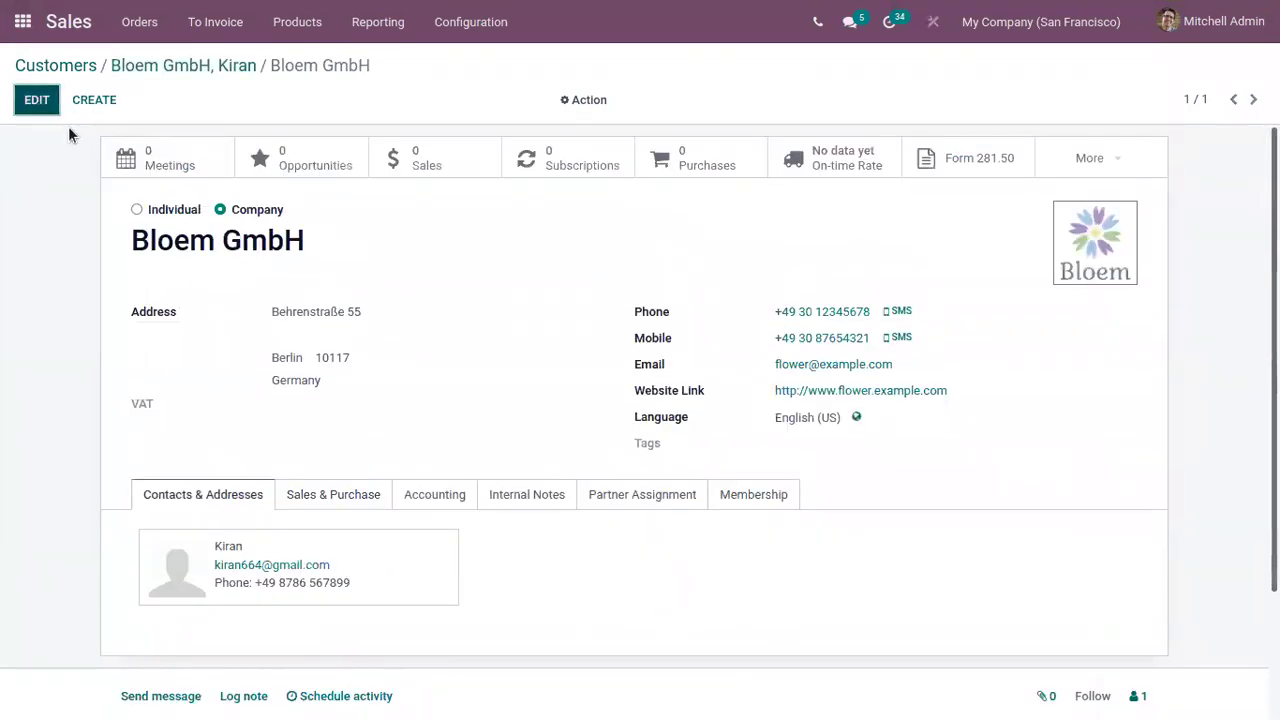
{"action": "left_click", "coordinate": [305, 490]}
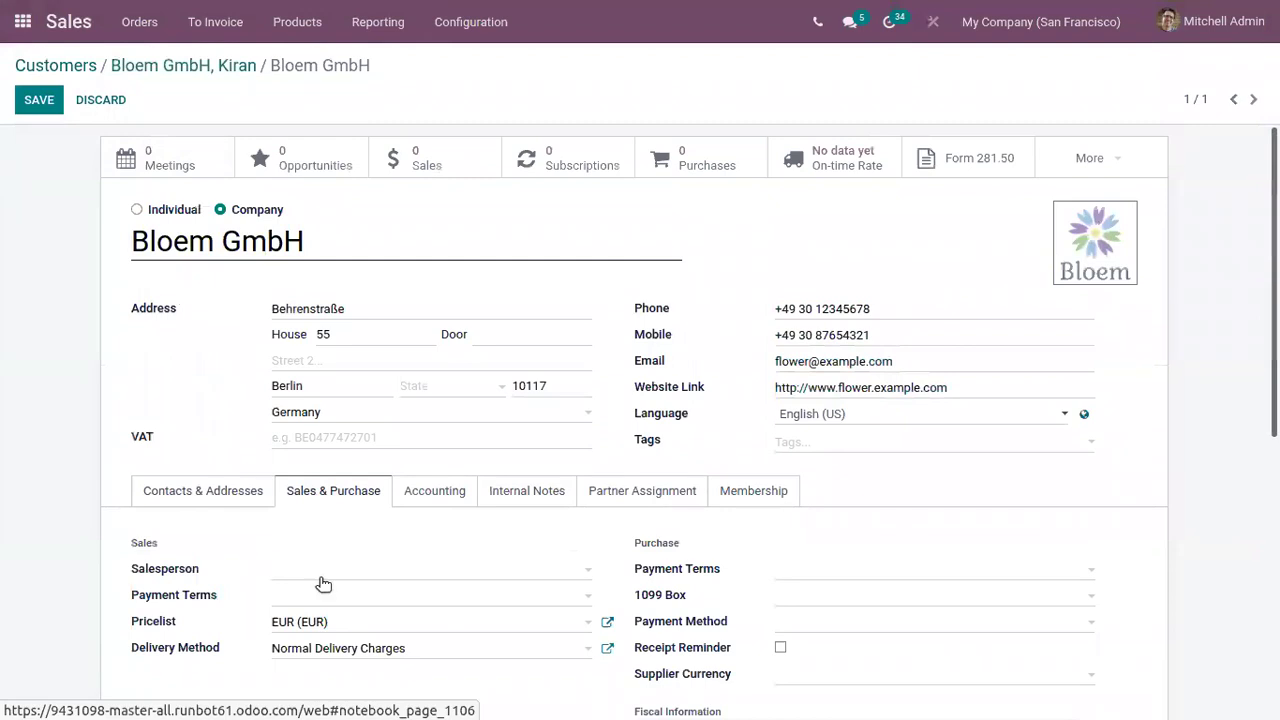
{"action": "left_click", "coordinate": [325, 626]}
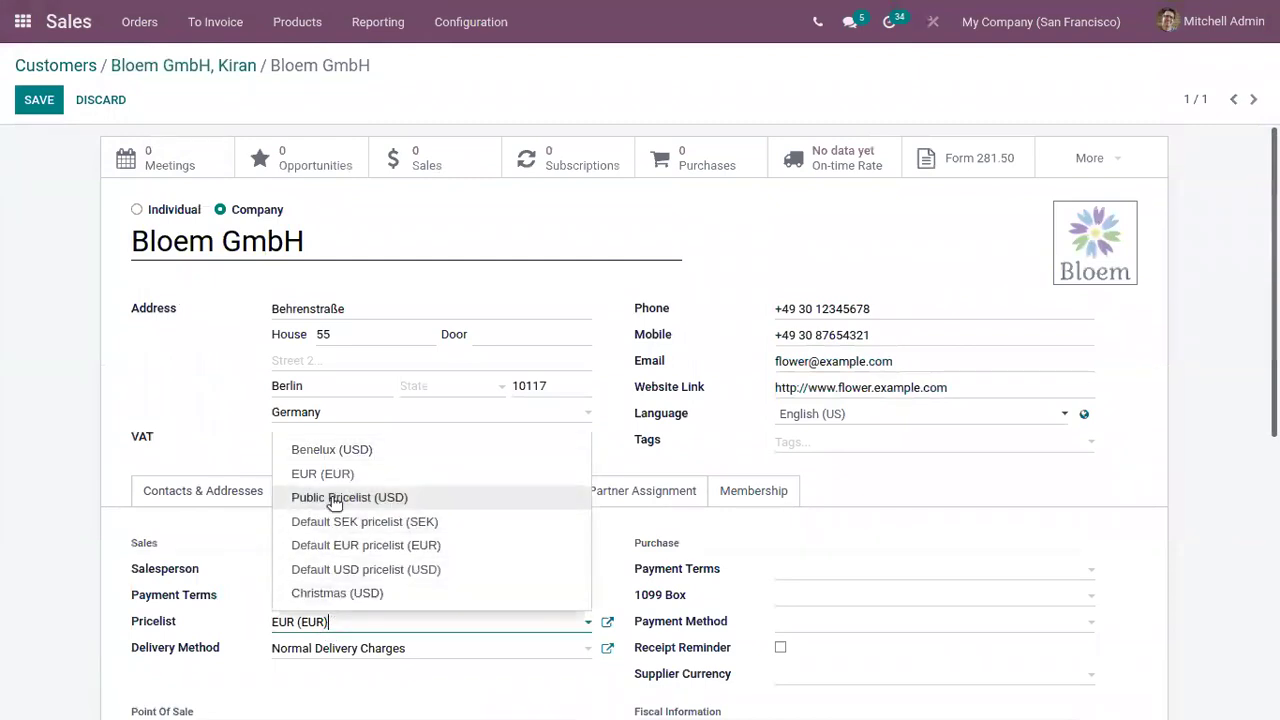
{"action": "left_click", "coordinate": [423, 497]}
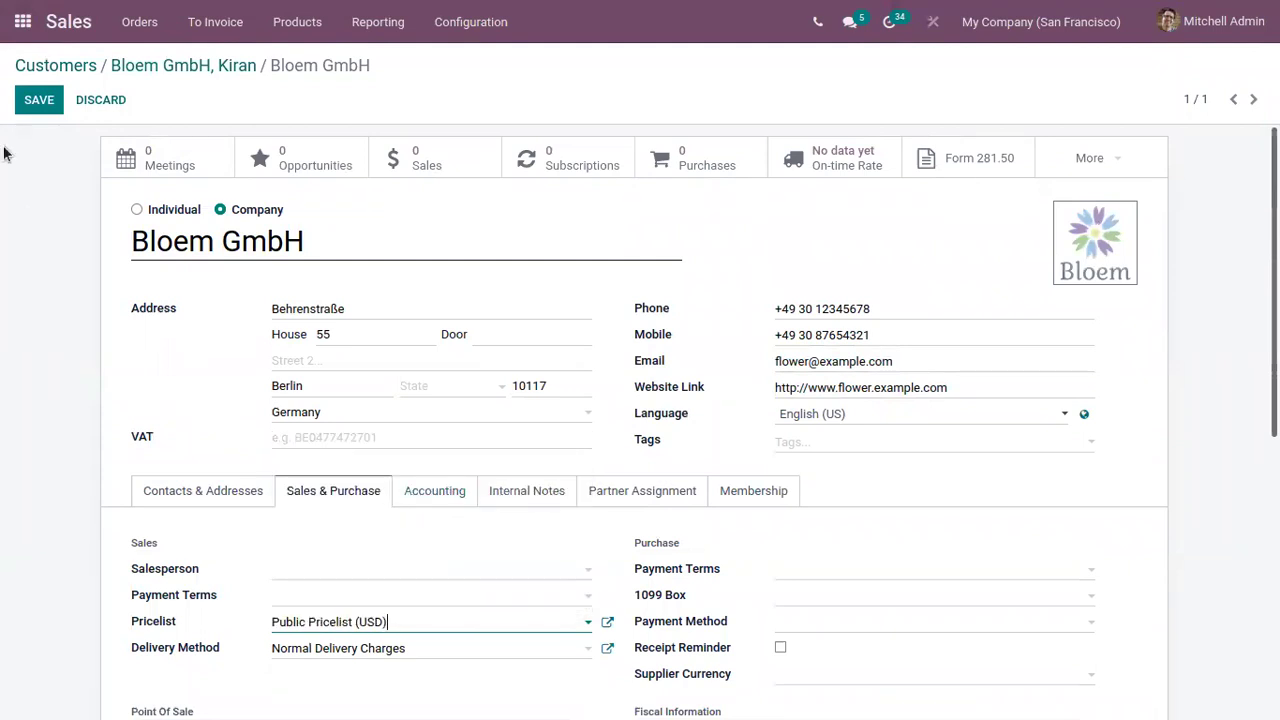
{"action": "left_click", "coordinate": [39, 99]}
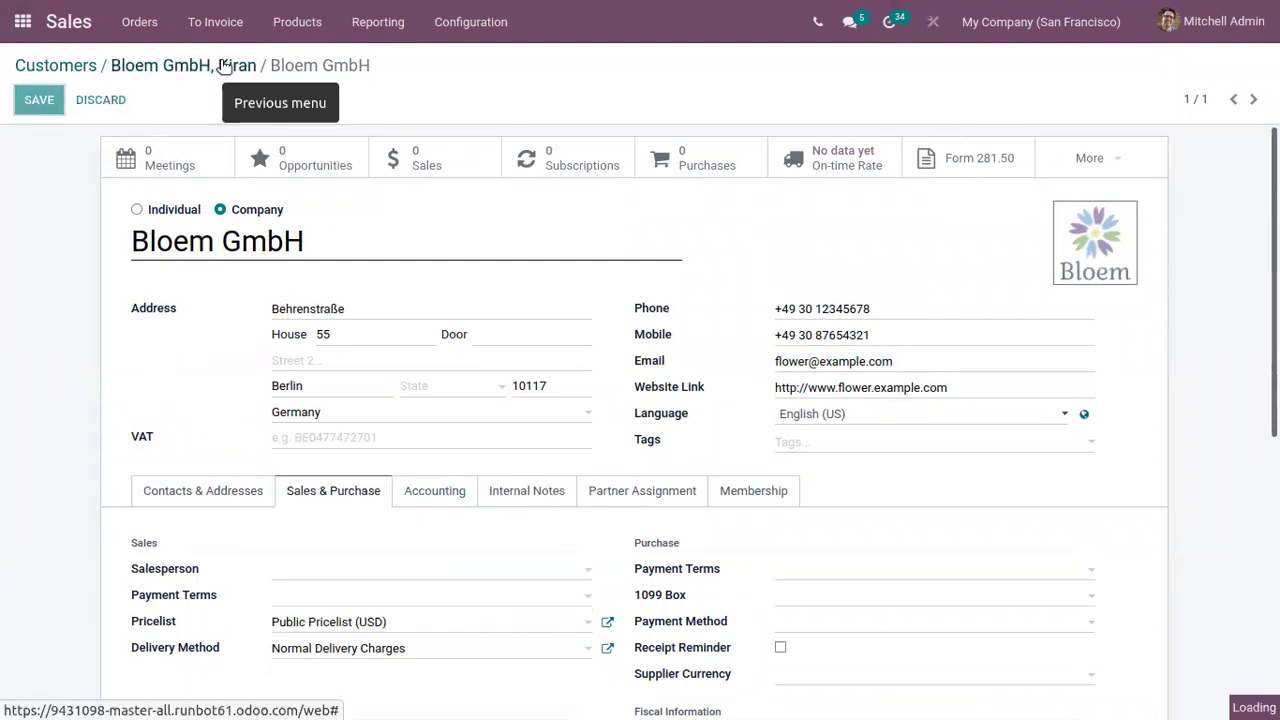
{"action": "left_click", "coordinate": [224, 66]}
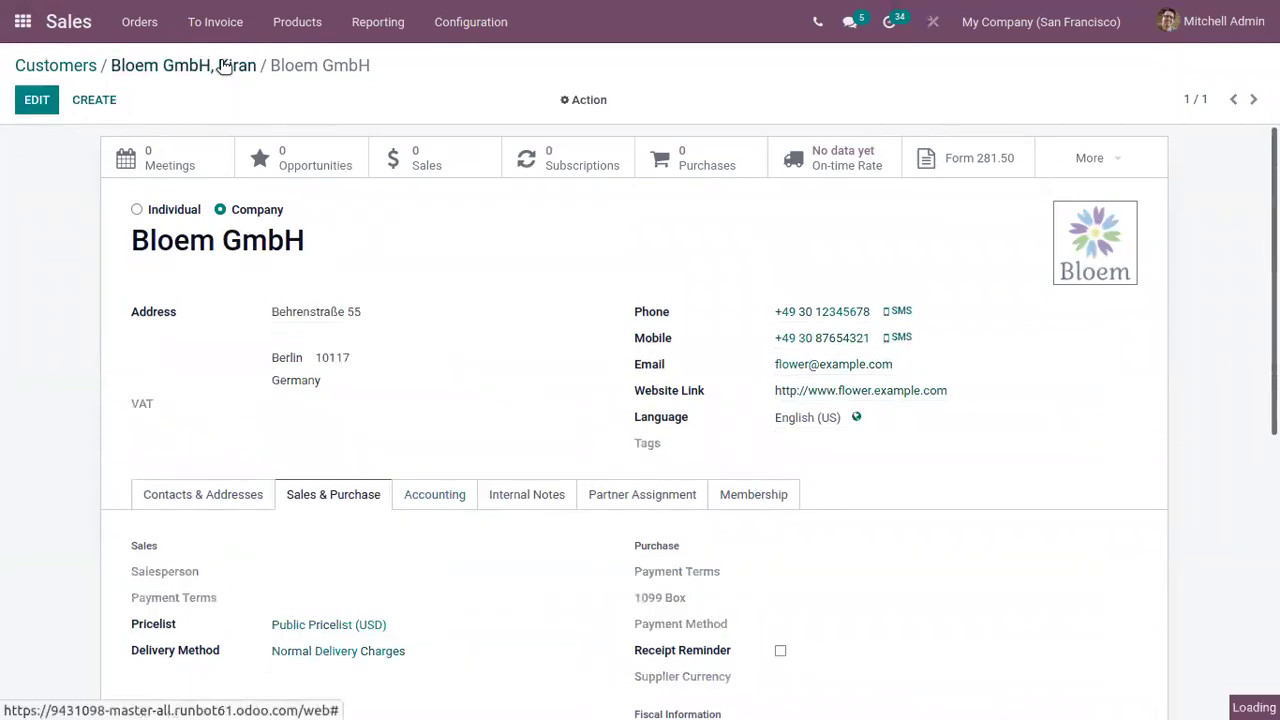
Give the contact 15 Days purchase payment terms and turn on the receipt reminder
{"action": "scroll", "coordinate": [345, 460], "scroll_direction": "down", "scroll_amount": 2}
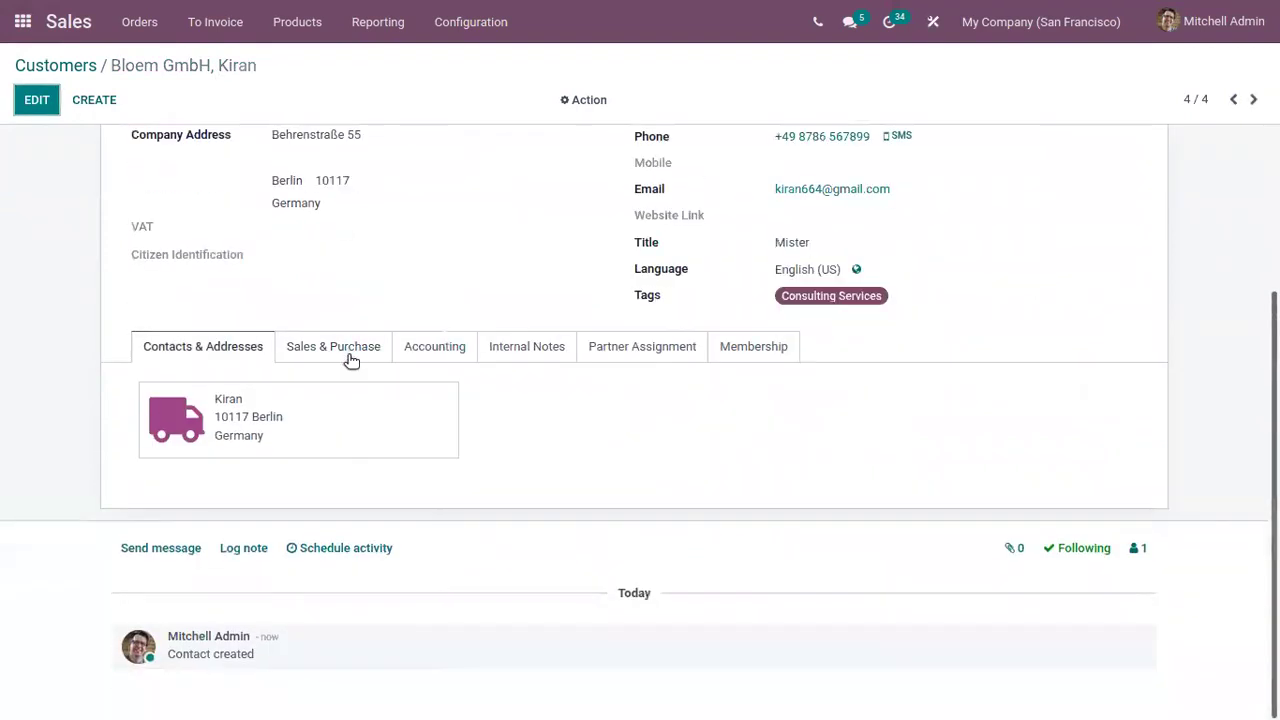
{"action": "left_click", "coordinate": [341, 352]}
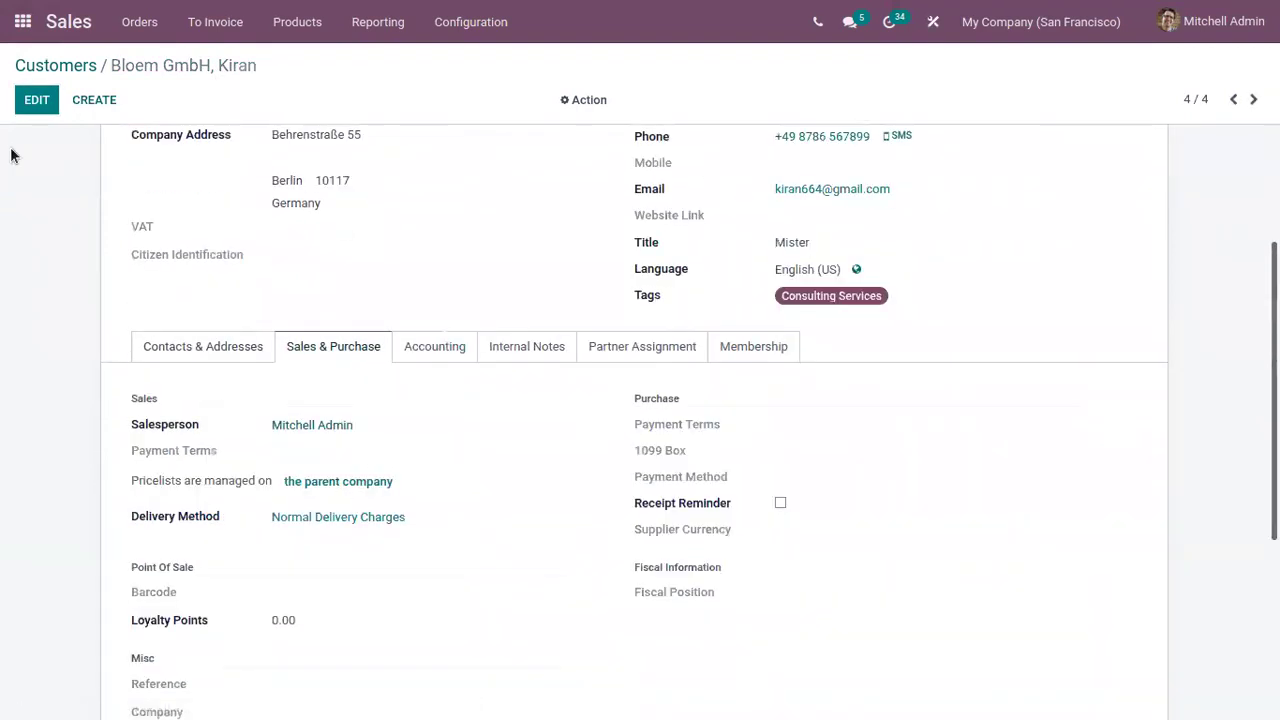
{"action": "left_click", "coordinate": [37, 100]}
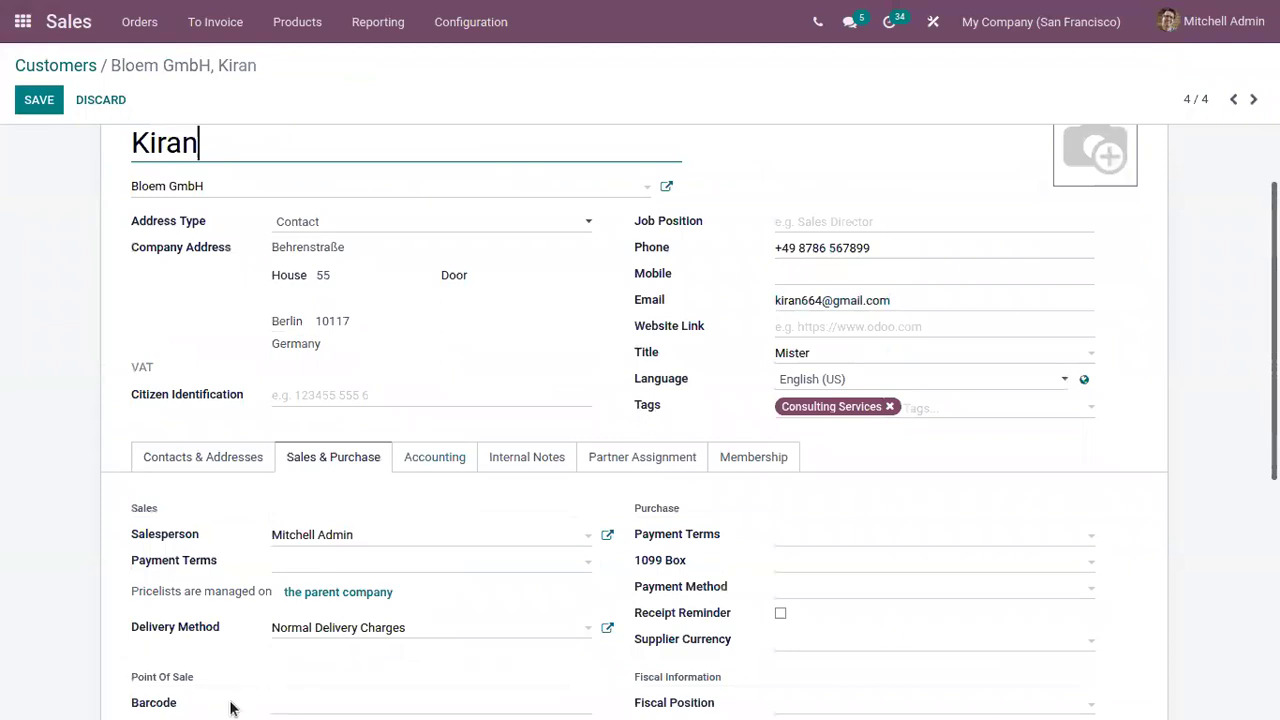
{"action": "scroll", "coordinate": [254, 655], "scroll_direction": "down", "scroll_amount": 2}
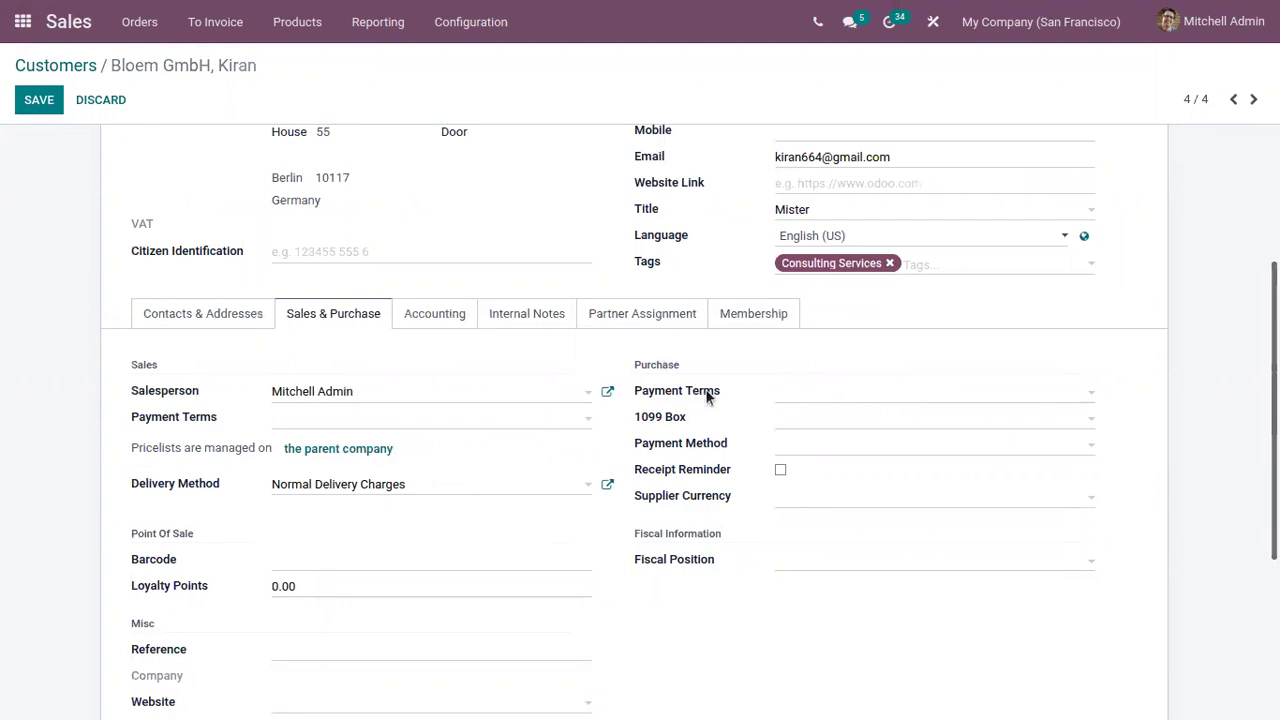
{"action": "left_click", "coordinate": [798, 398]}
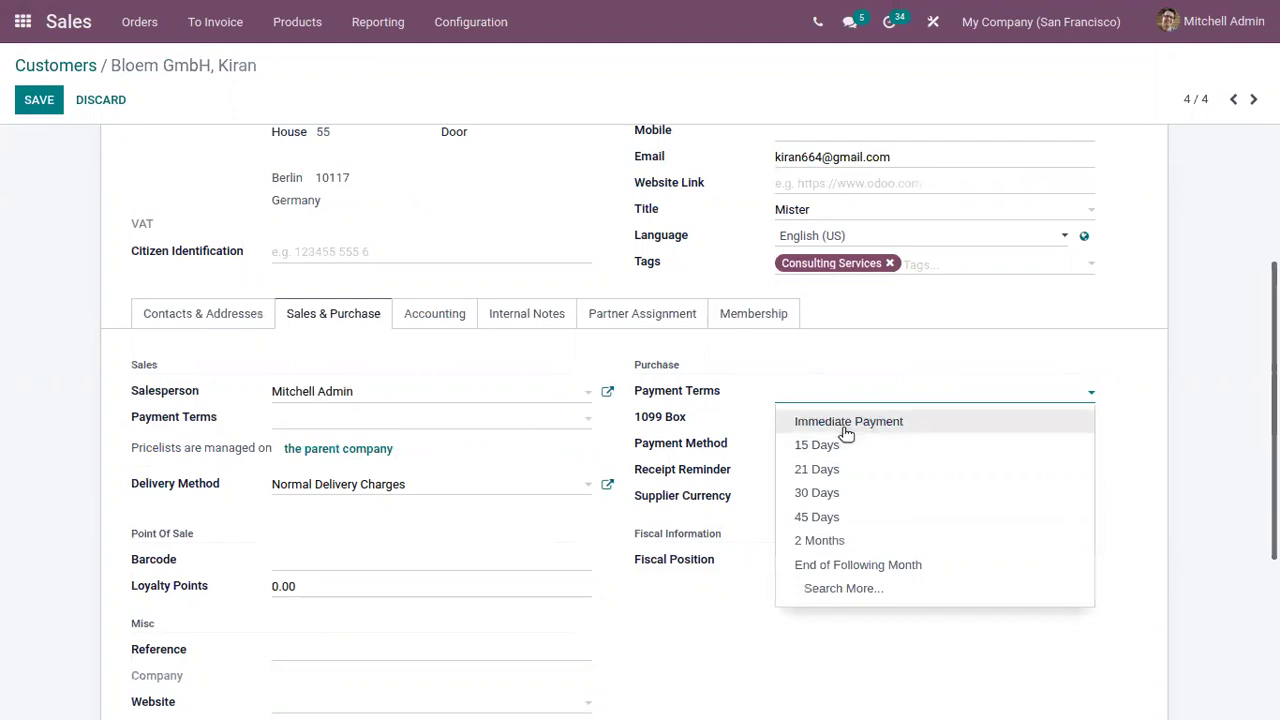
{"action": "left_click", "coordinate": [843, 445]}
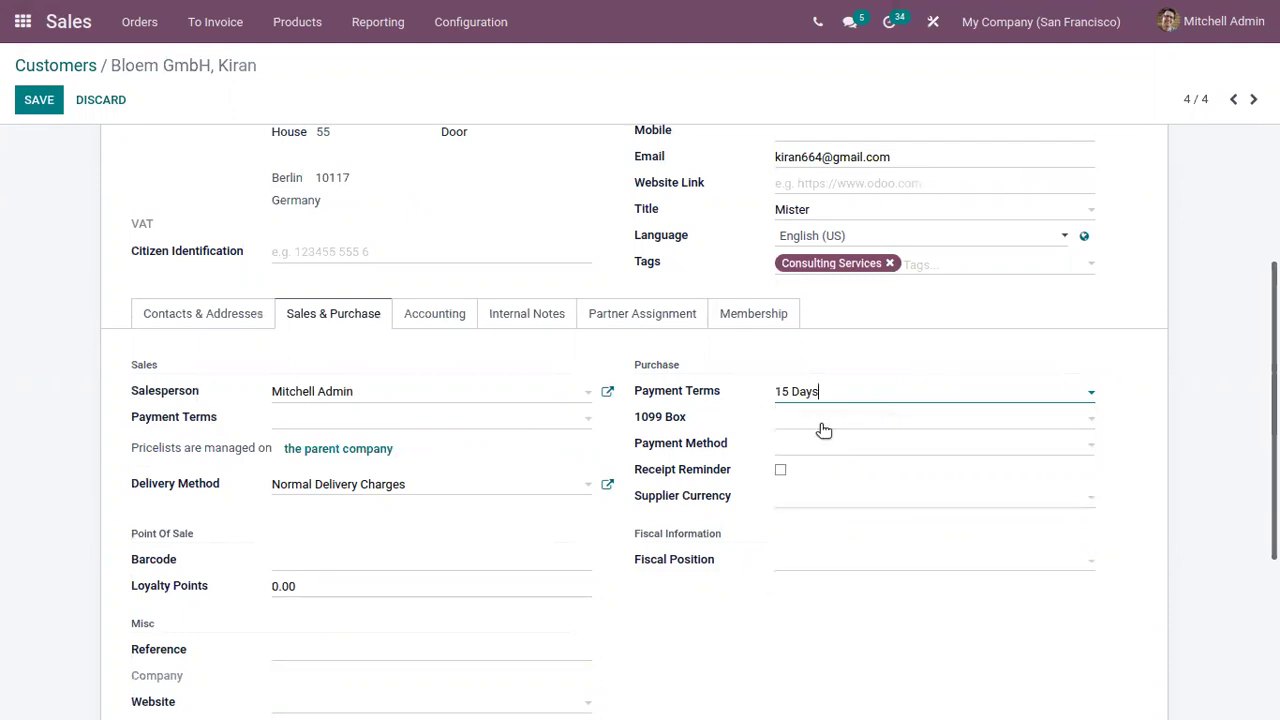
{"action": "left_click", "coordinate": [773, 442]}
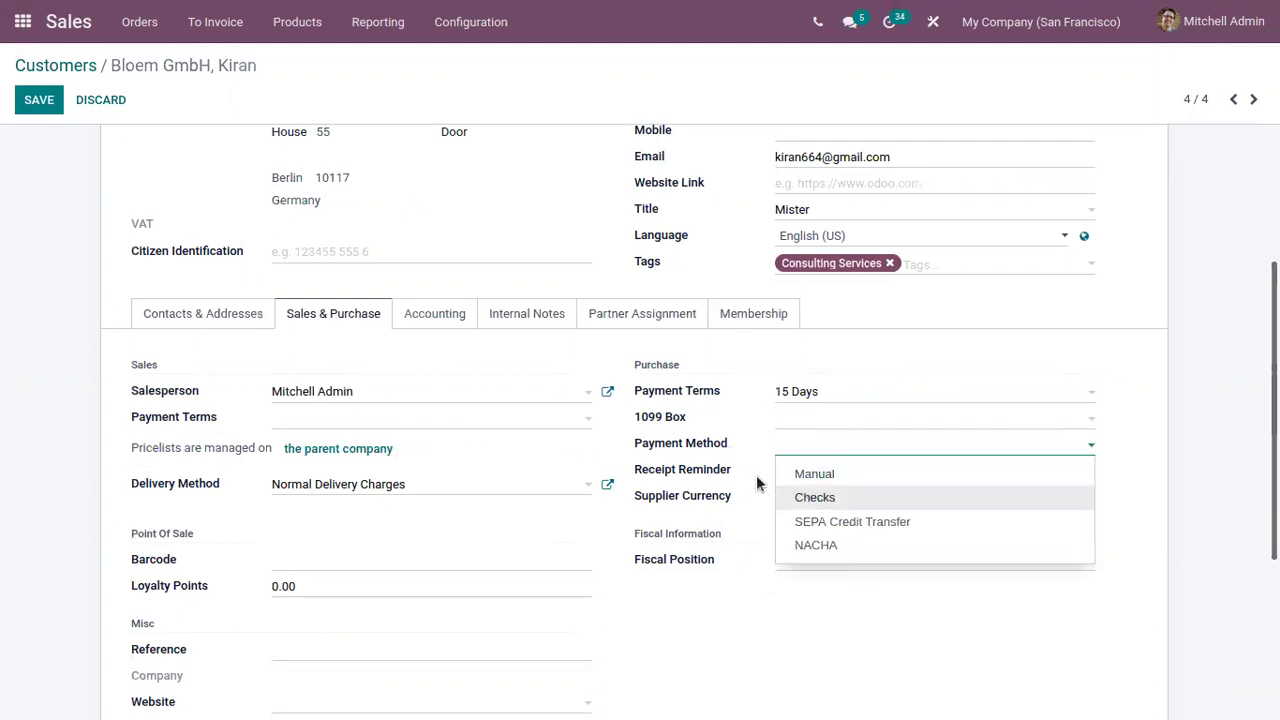
{"action": "left_click", "coordinate": [757, 484]}
{"action": "left_click", "coordinate": [780, 469]}
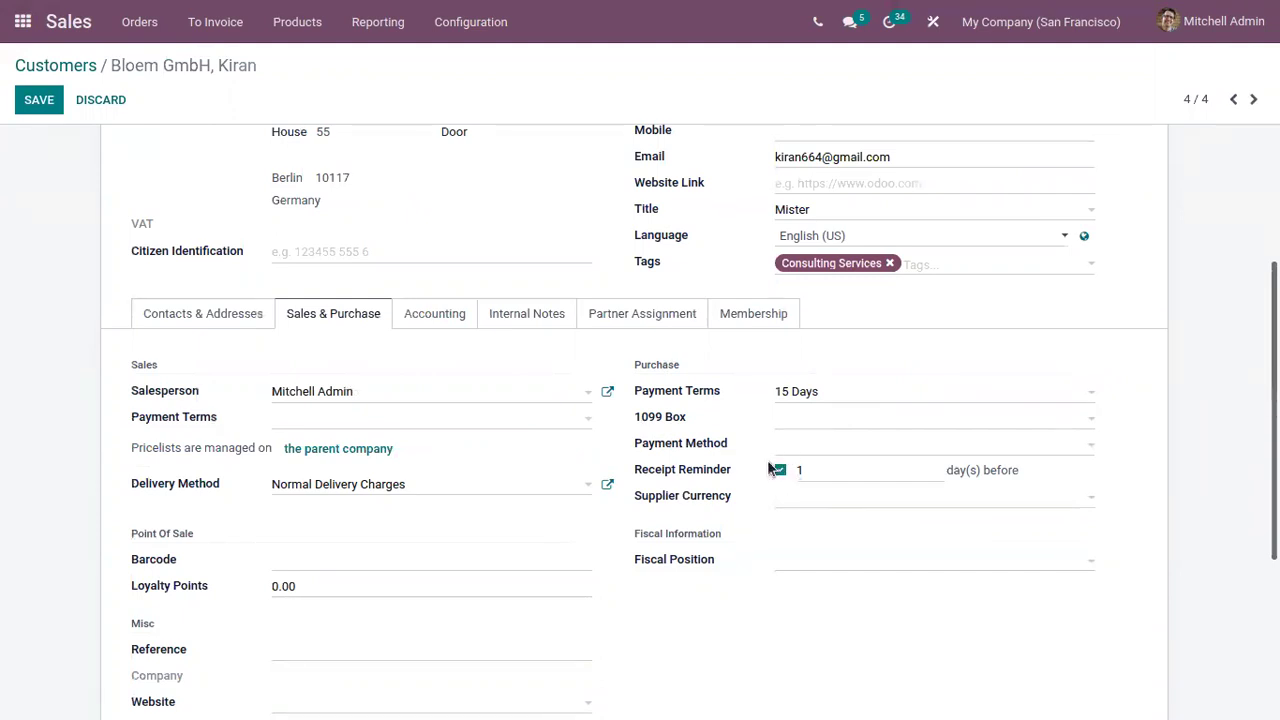
{"action": "mouse_move", "coordinate": [714, 470]}
Choose USD as supplier currency and leave the fiscal position empty
{"action": "left_click", "coordinate": [830, 505]}
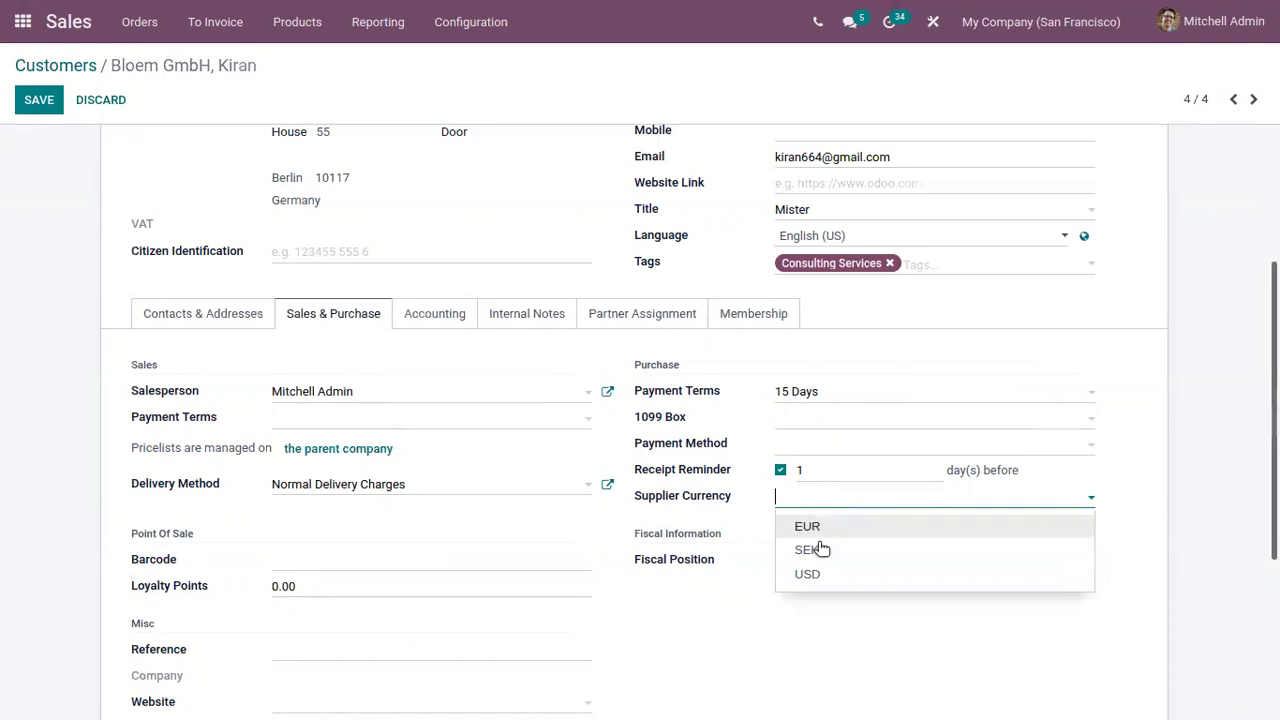
{"action": "left_click", "coordinate": [826, 578]}
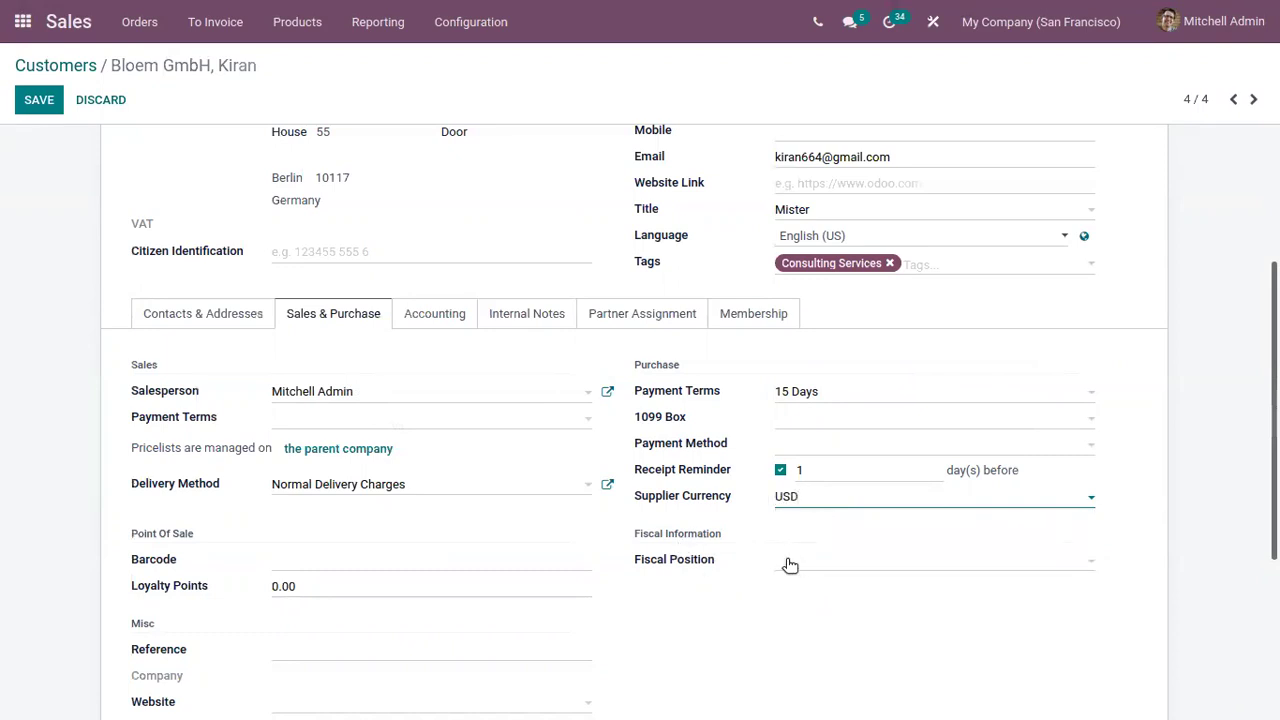
{"action": "left_click", "coordinate": [790, 566]}
{"action": "left_click", "coordinate": [717, 580]}
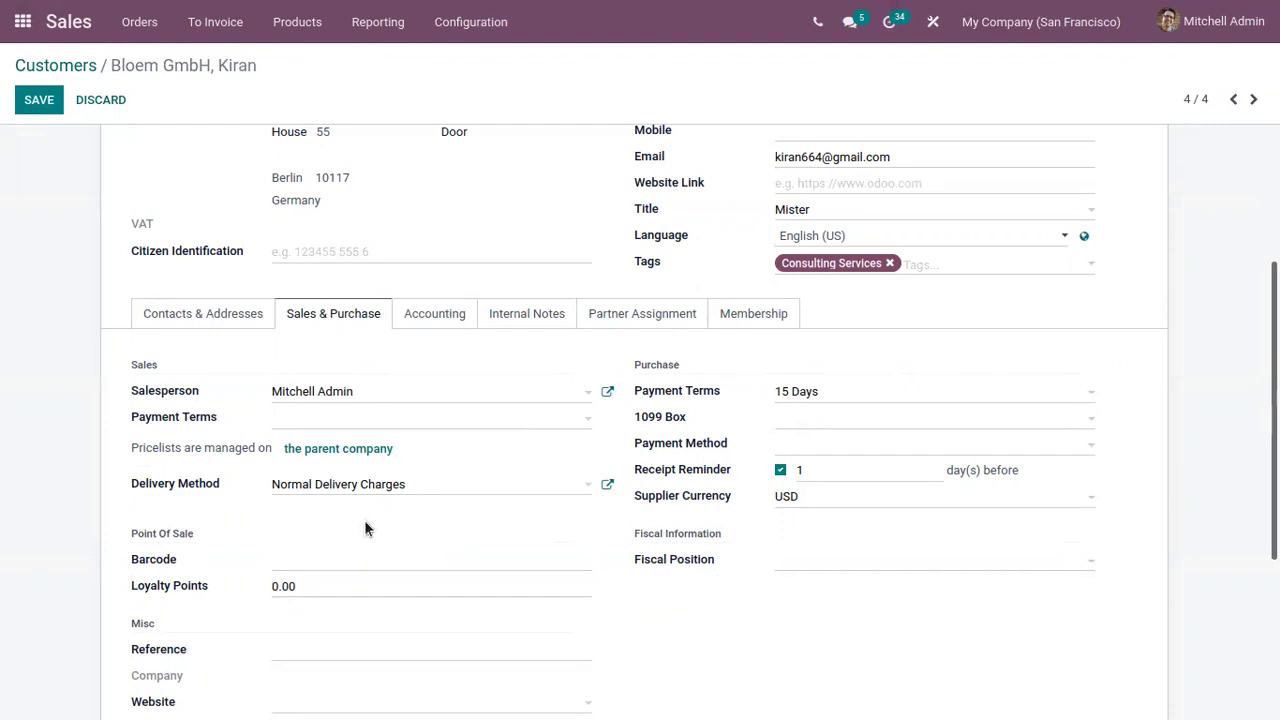
{"action": "scroll", "coordinate": [150, 505], "scroll_direction": "down", "scroll_amount": 2}
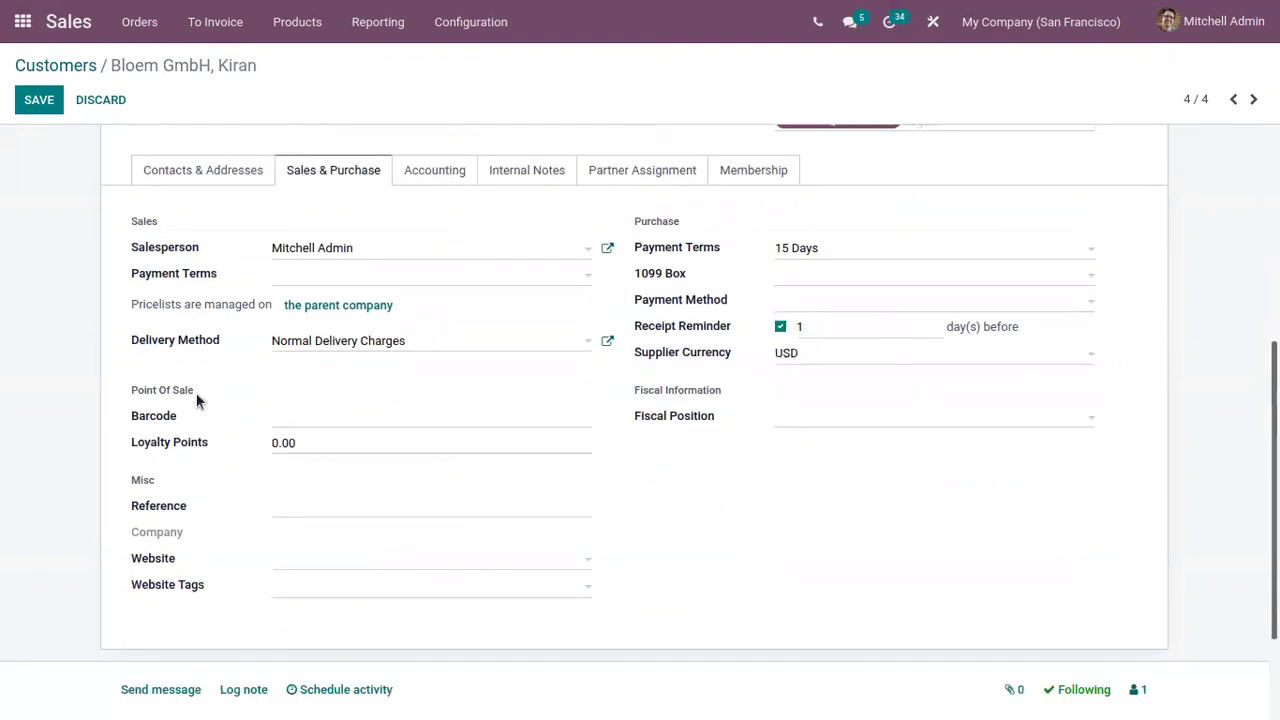
{"action": "left_click", "coordinate": [310, 414]}
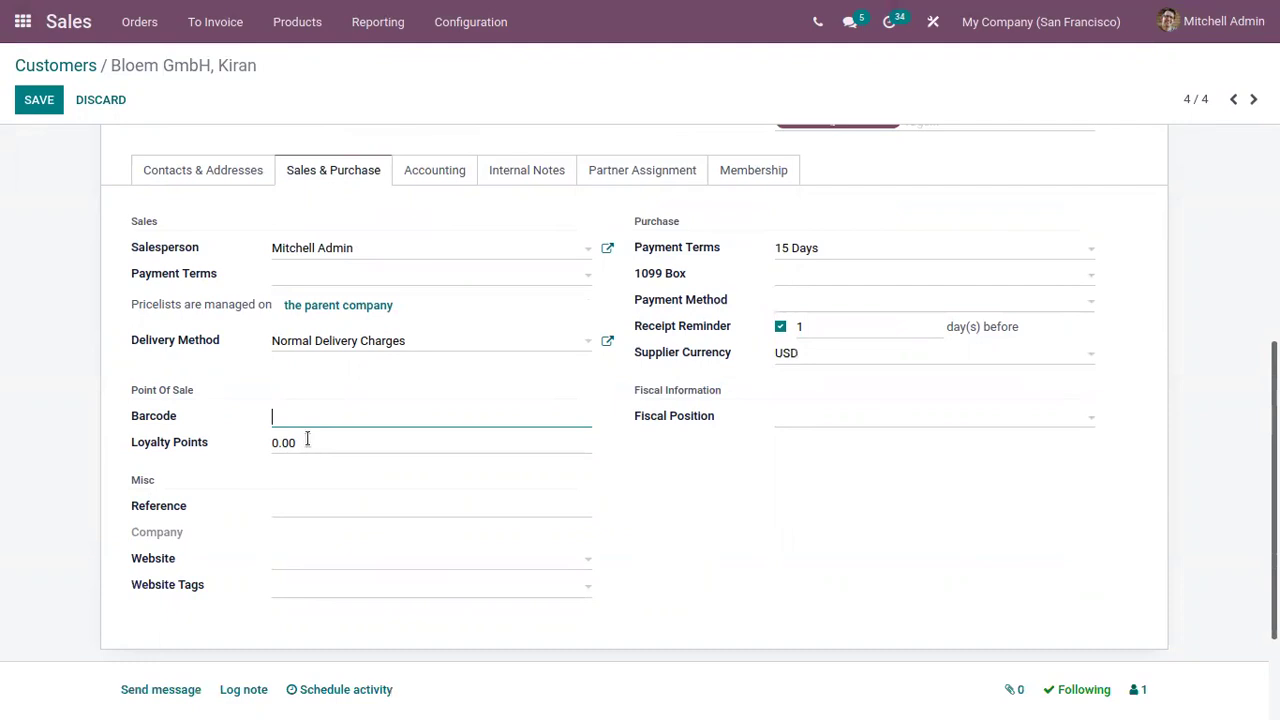
{"action": "left_click", "coordinate": [308, 442]}
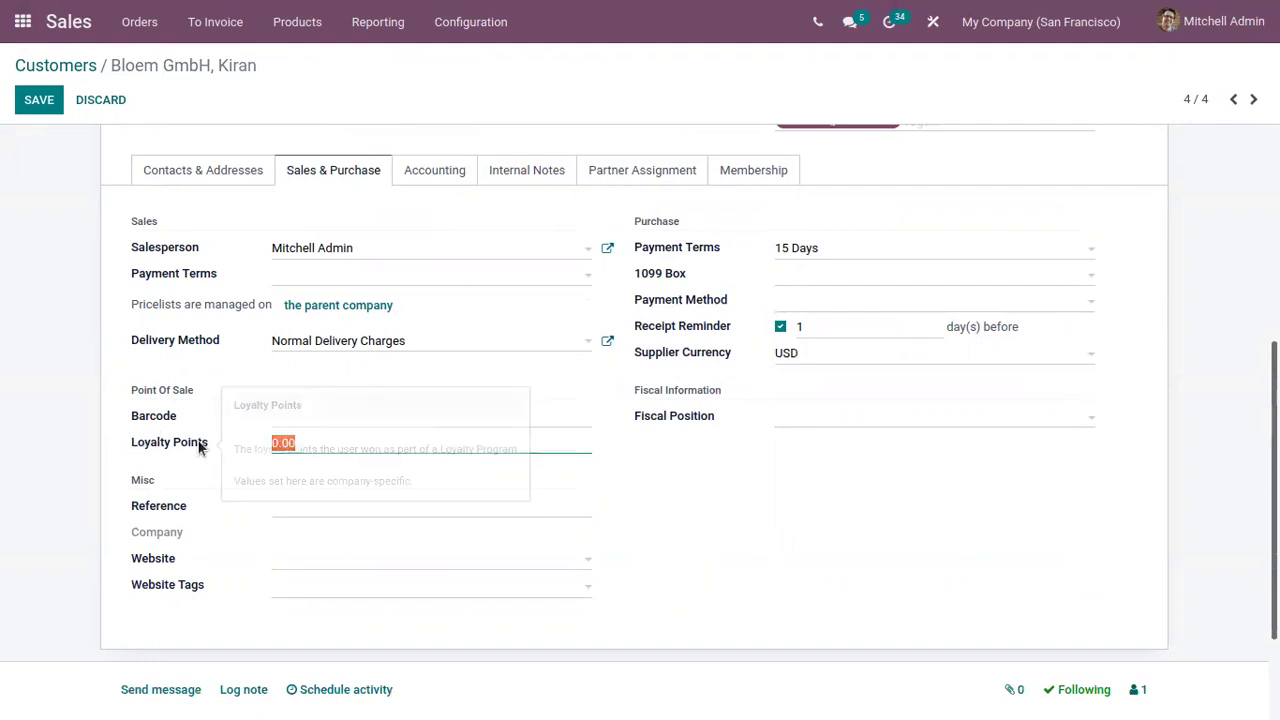
{"action": "mouse_move", "coordinate": [197, 446]}
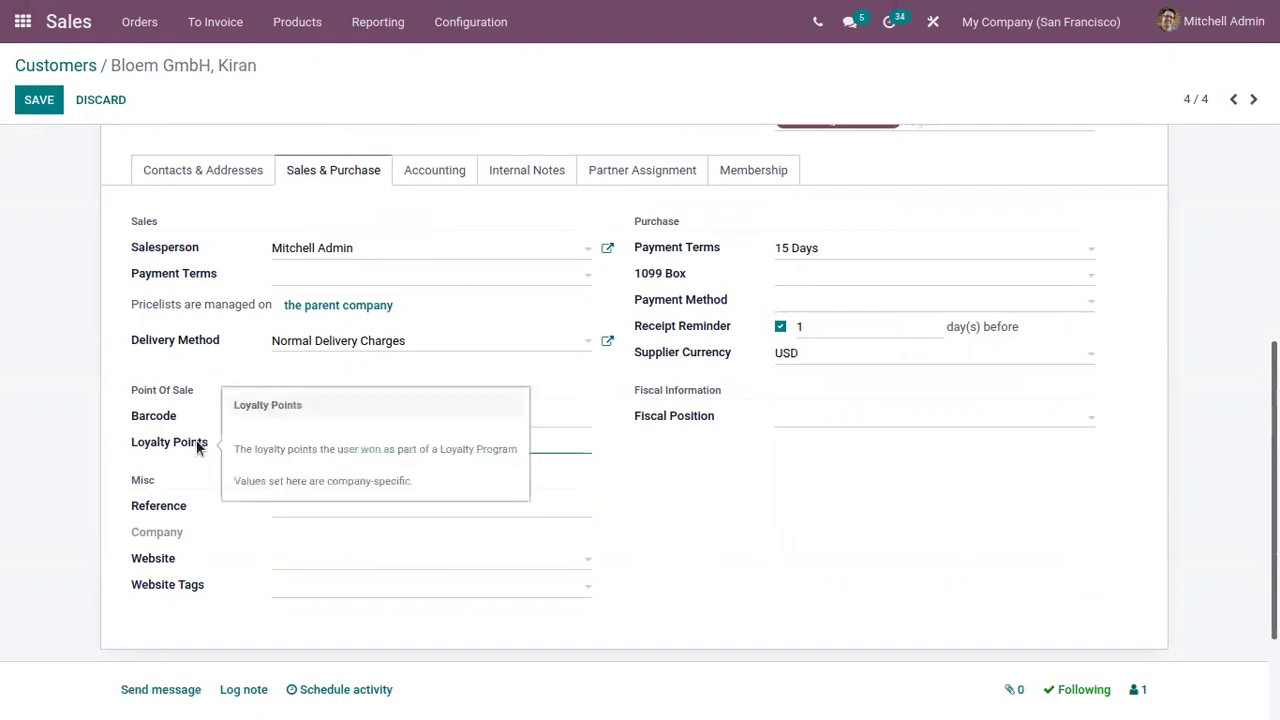
{"action": "left_click", "coordinate": [285, 443]}
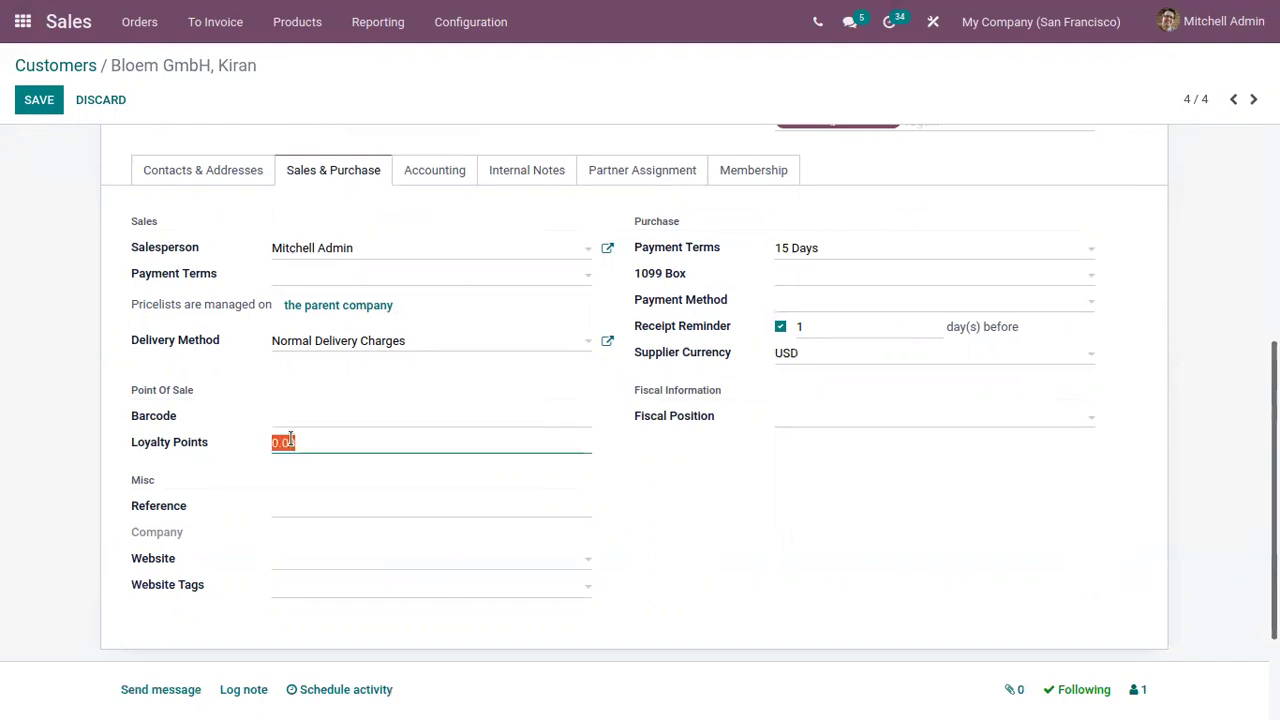
{"action": "left_click", "coordinate": [272, 442]}
{"action": "scroll", "coordinate": [205, 516], "scroll_direction": "down", "scroll_amount": 2}
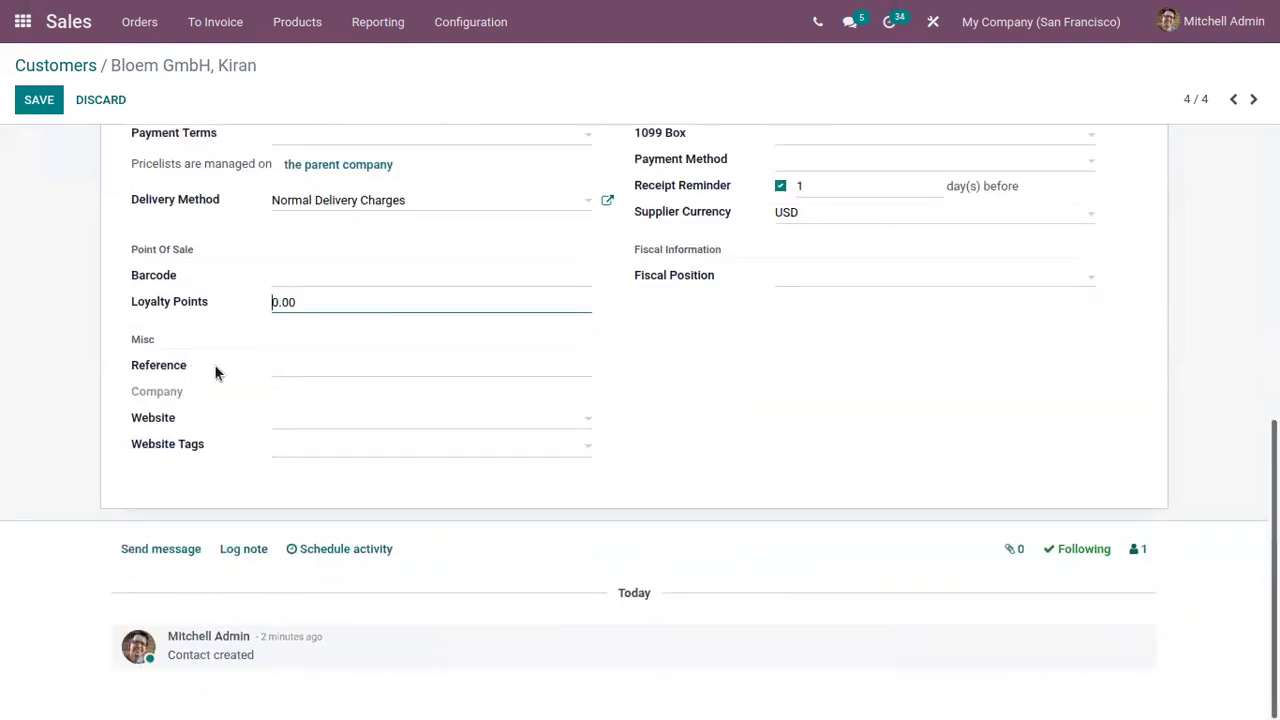
{"action": "scroll", "coordinate": [267, 447], "scroll_direction": "up", "scroll_amount": 4}
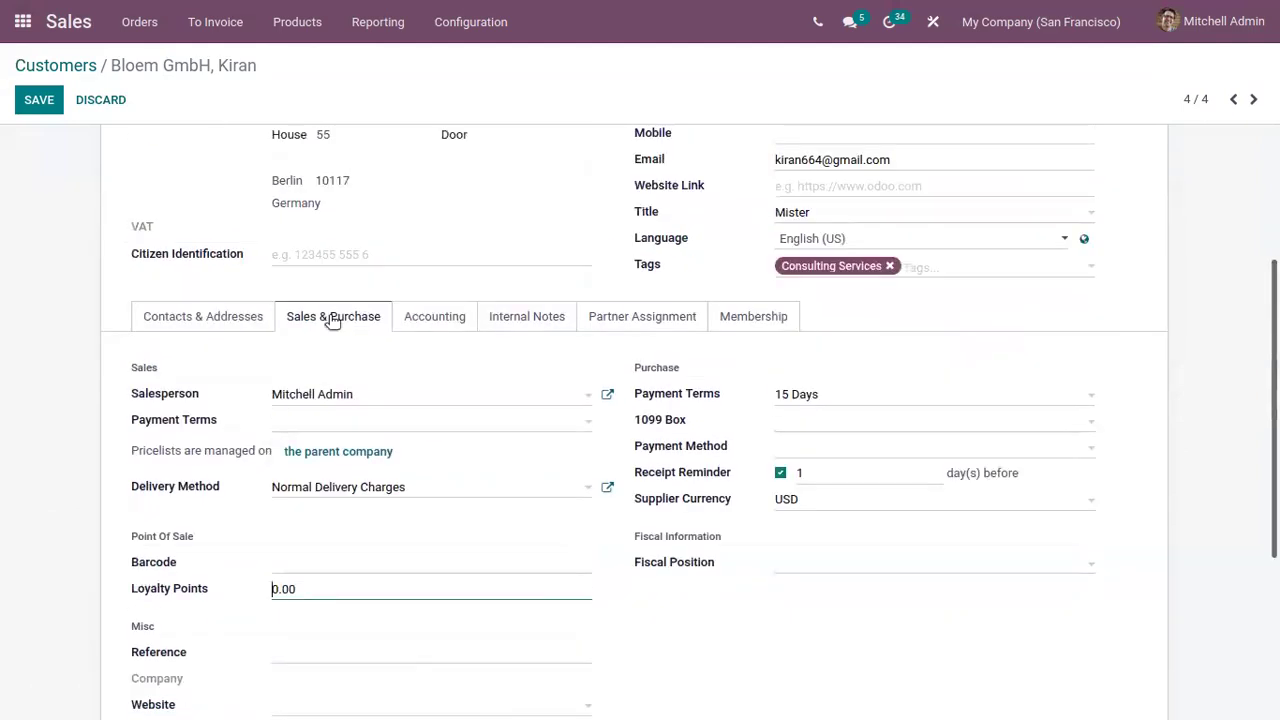
View the contact's Accounting tab, then open the parent company Bloem GmbH
{"action": "left_click", "coordinate": [435, 317]}
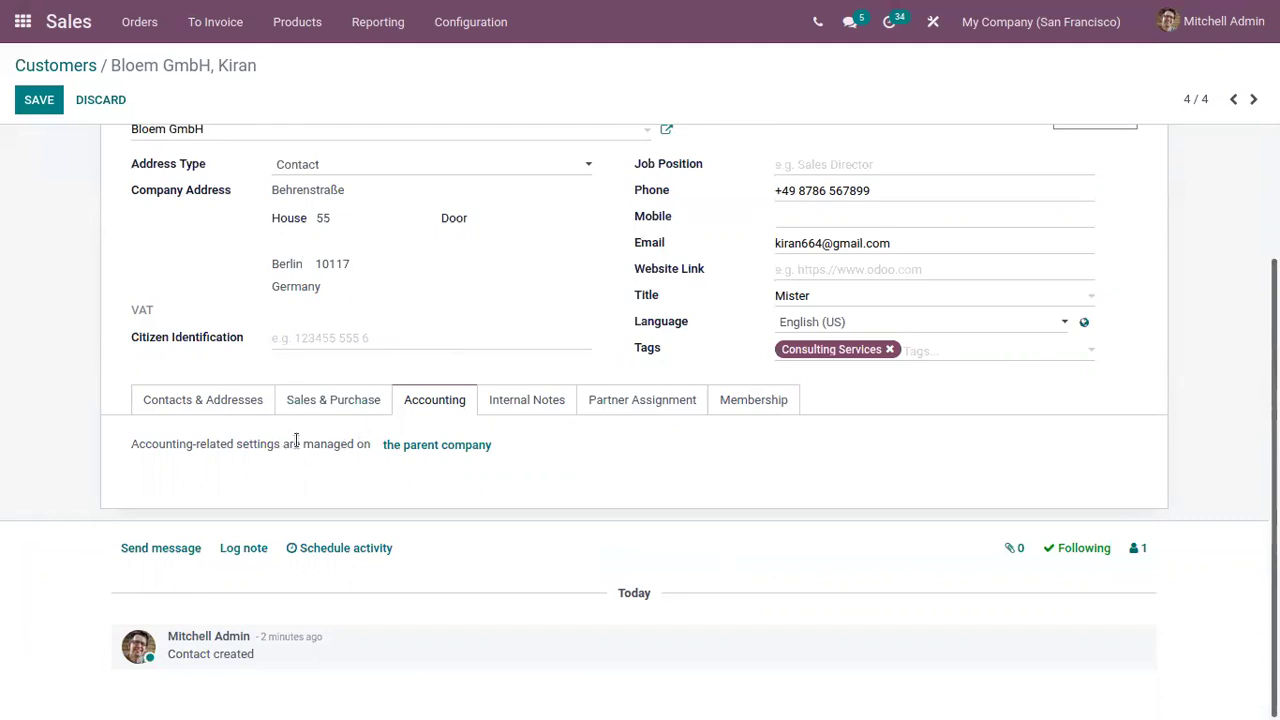
{"action": "scroll", "coordinate": [425, 448], "scroll_direction": "up", "scroll_amount": 2}
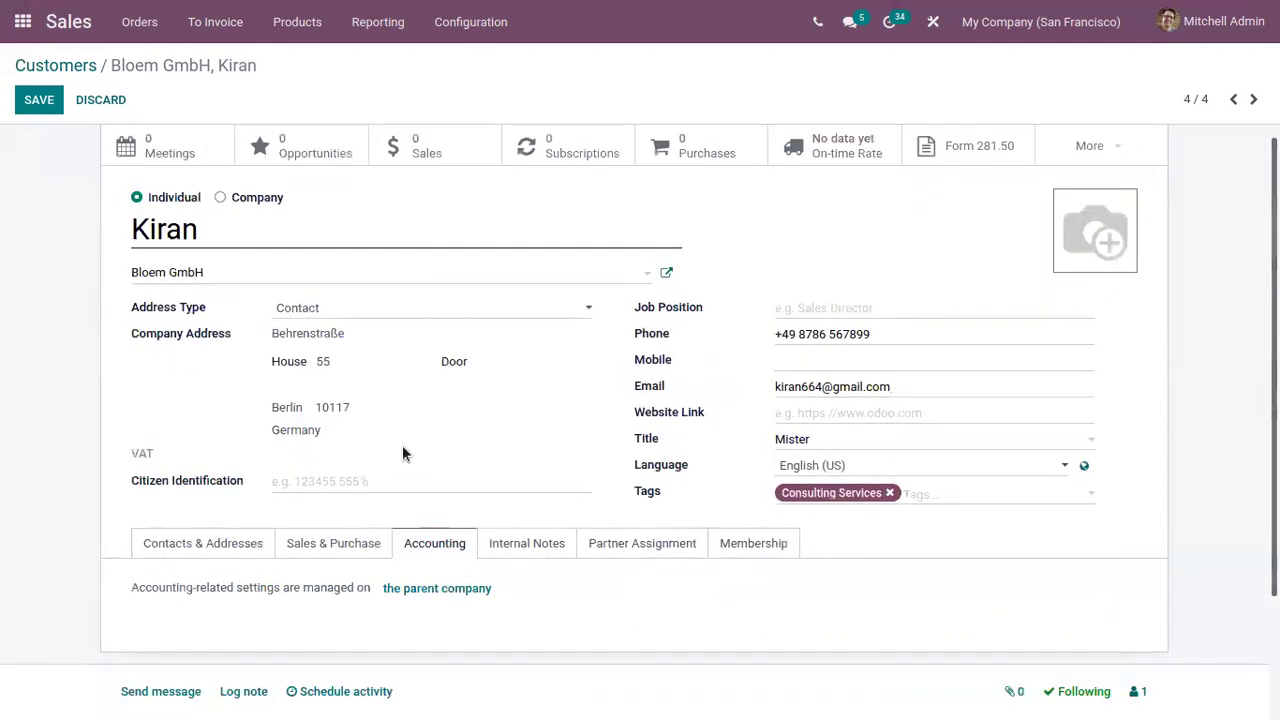
{"action": "left_click", "coordinate": [424, 592]}
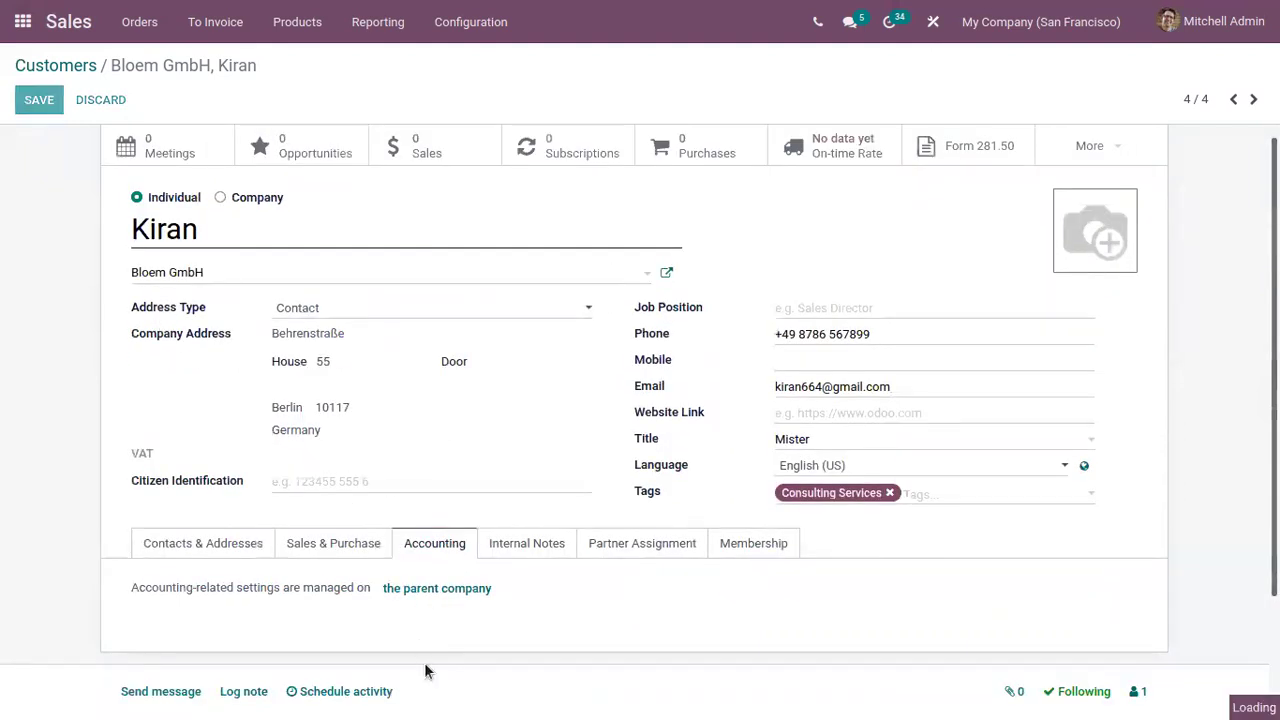
{"action": "scroll", "coordinate": [237, 454], "scroll_direction": "down", "scroll_amount": 2}
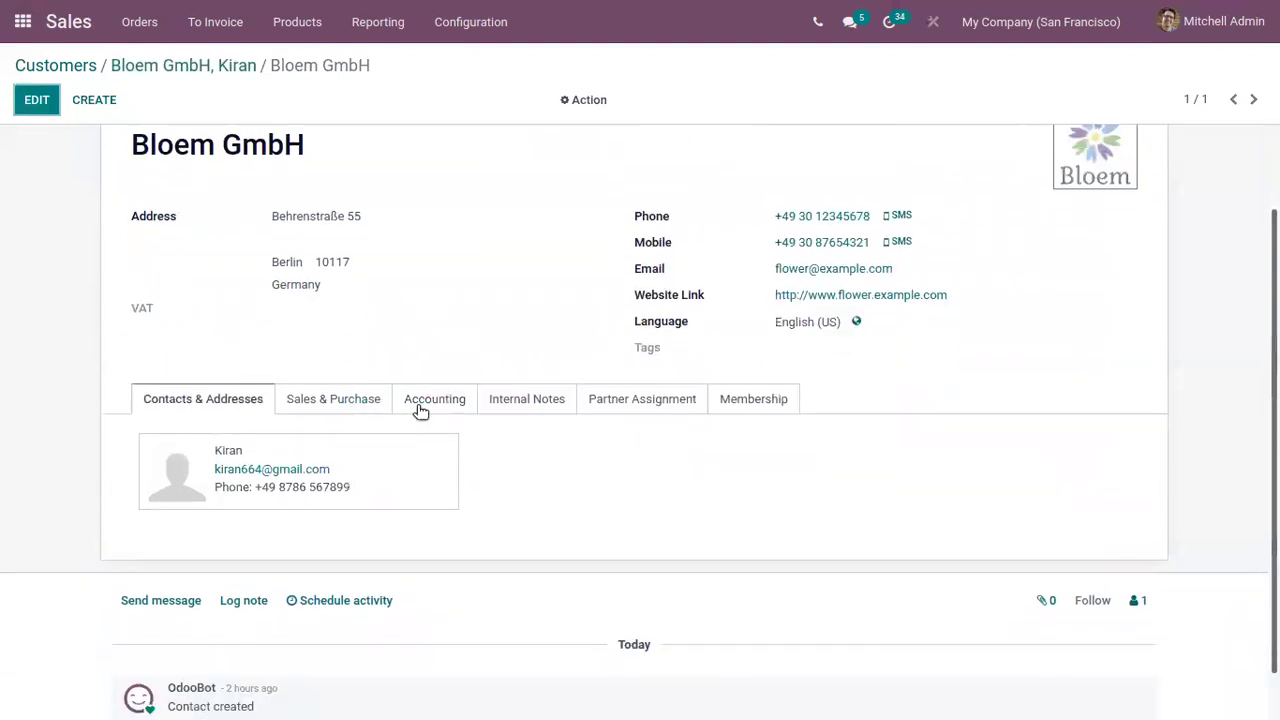
Add an empty bank account line for Bloem GmbH and view its Internal Notes
{"action": "left_click", "coordinate": [421, 400]}
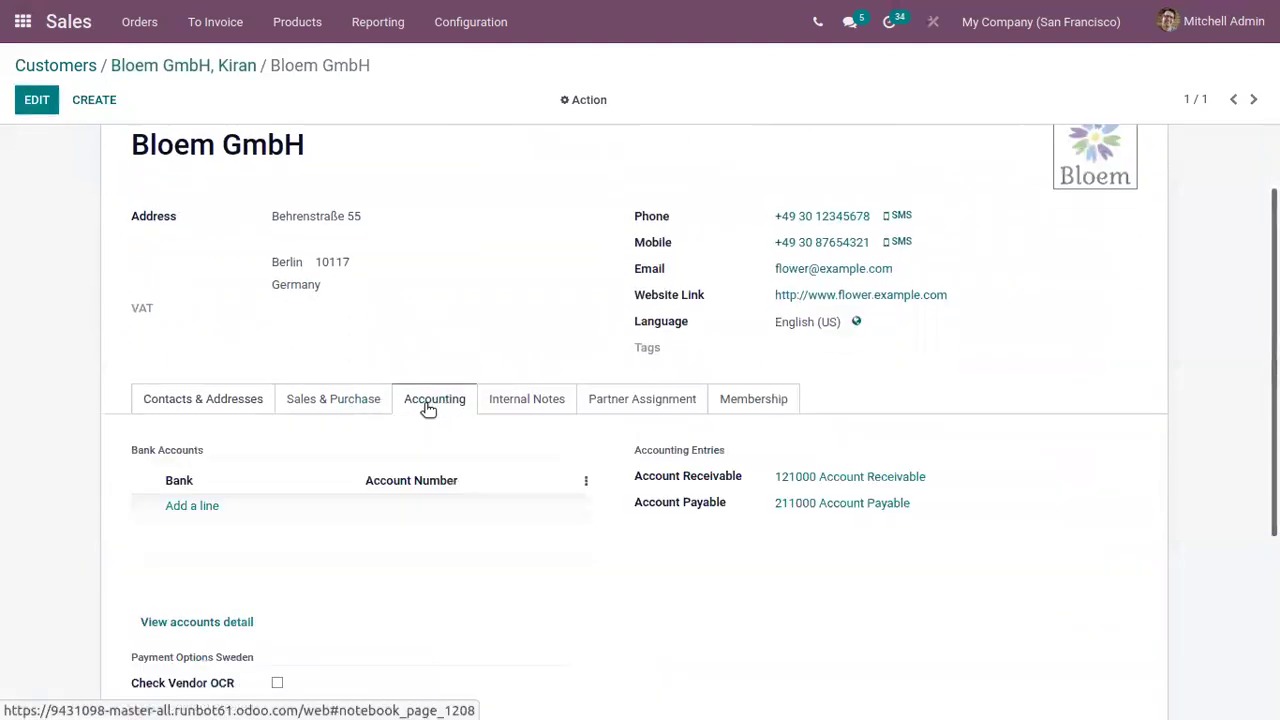
{"action": "left_click", "coordinate": [196, 510]}
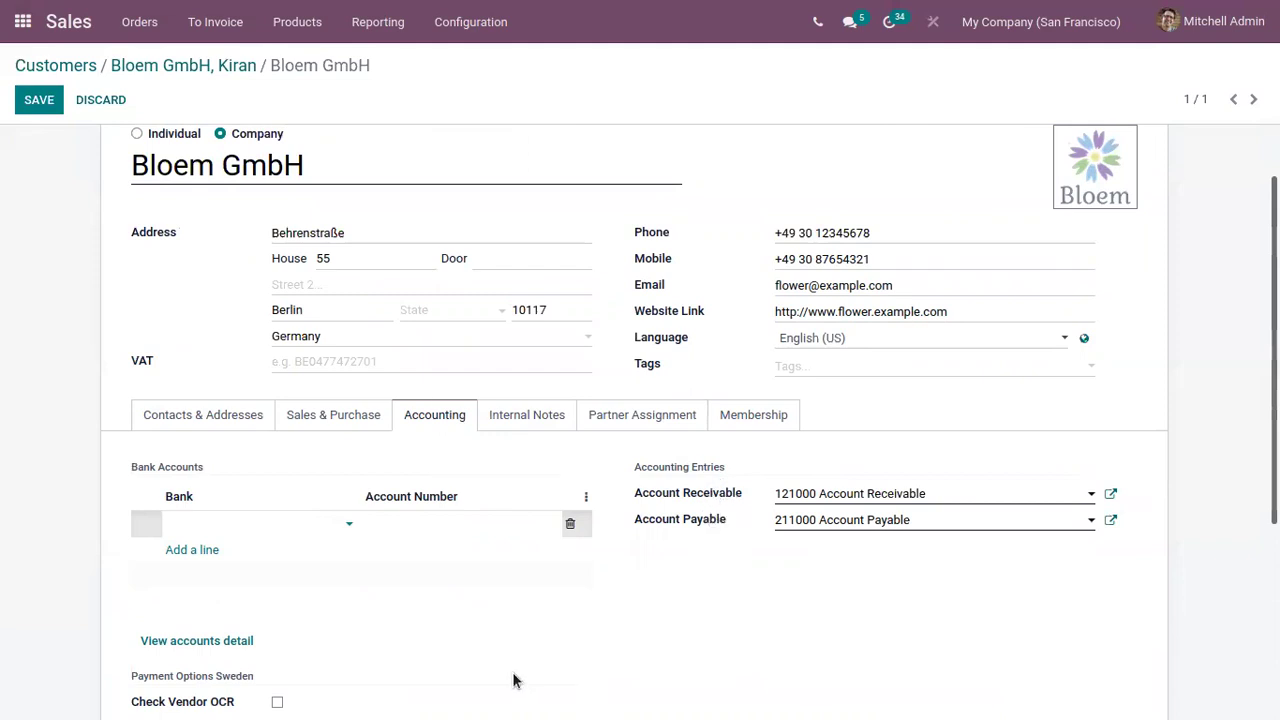
{"action": "scroll", "coordinate": [509, 669], "scroll_direction": "down", "scroll_amount": 2}
{"action": "scroll", "coordinate": [397, 614], "scroll_direction": "up", "scroll_amount": 2}
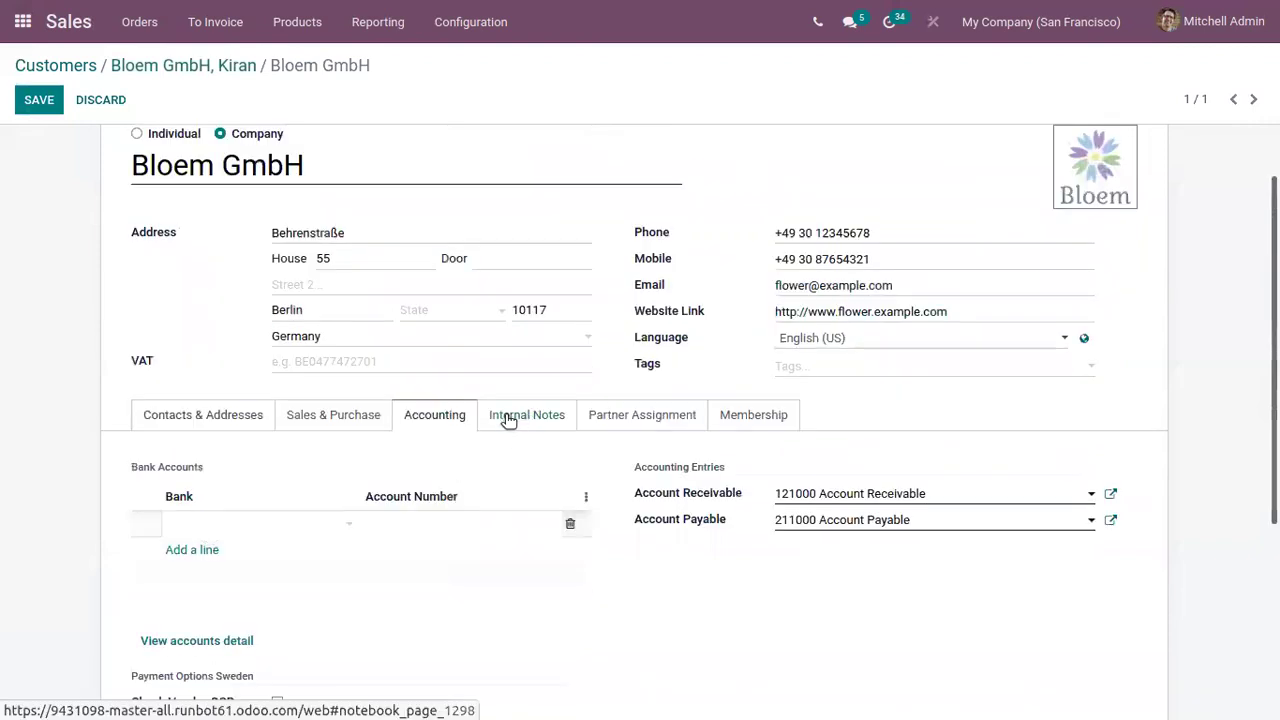
{"action": "left_click", "coordinate": [513, 416]}
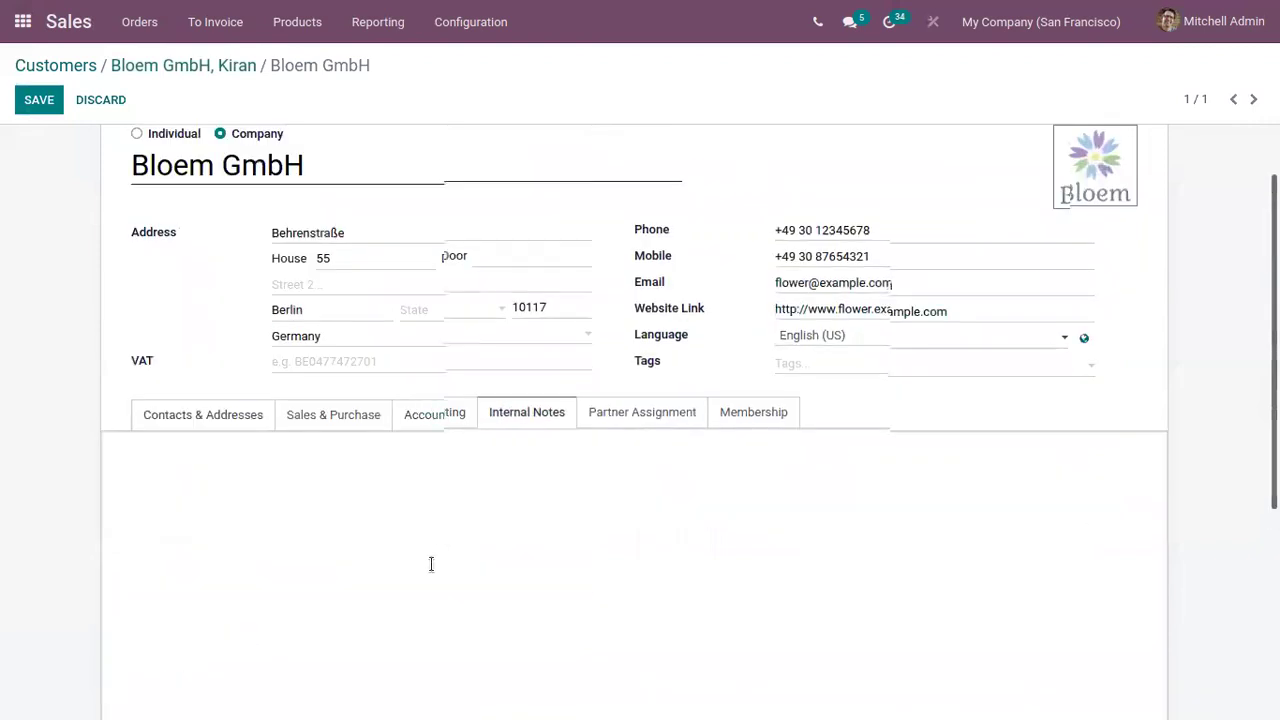
{"action": "scroll", "coordinate": [440, 553], "scroll_direction": "down", "scroll_amount": 2}
Show Bloem GmbH's Partner Assignment details, with geolocation 0.0000000 and no partner level
{"action": "scroll", "coordinate": [272, 465], "scroll_direction": "up", "scroll_amount": 1}
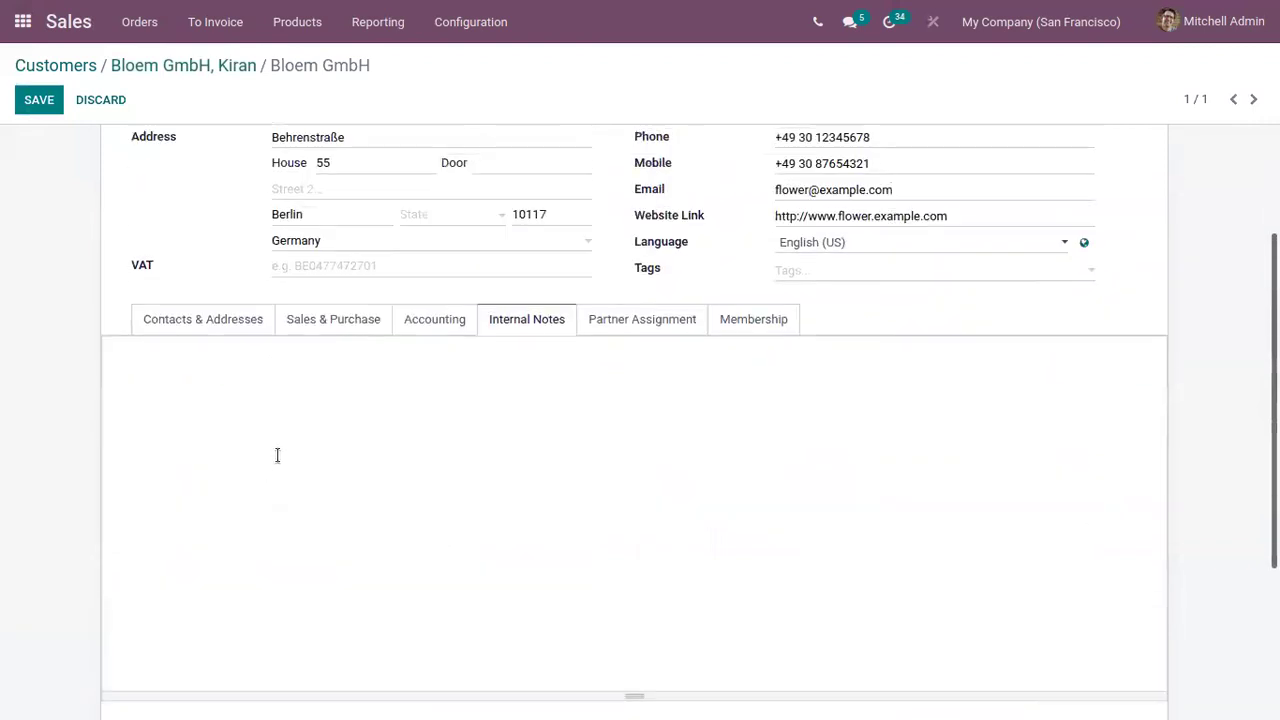
{"action": "left_click", "coordinate": [690, 331]}
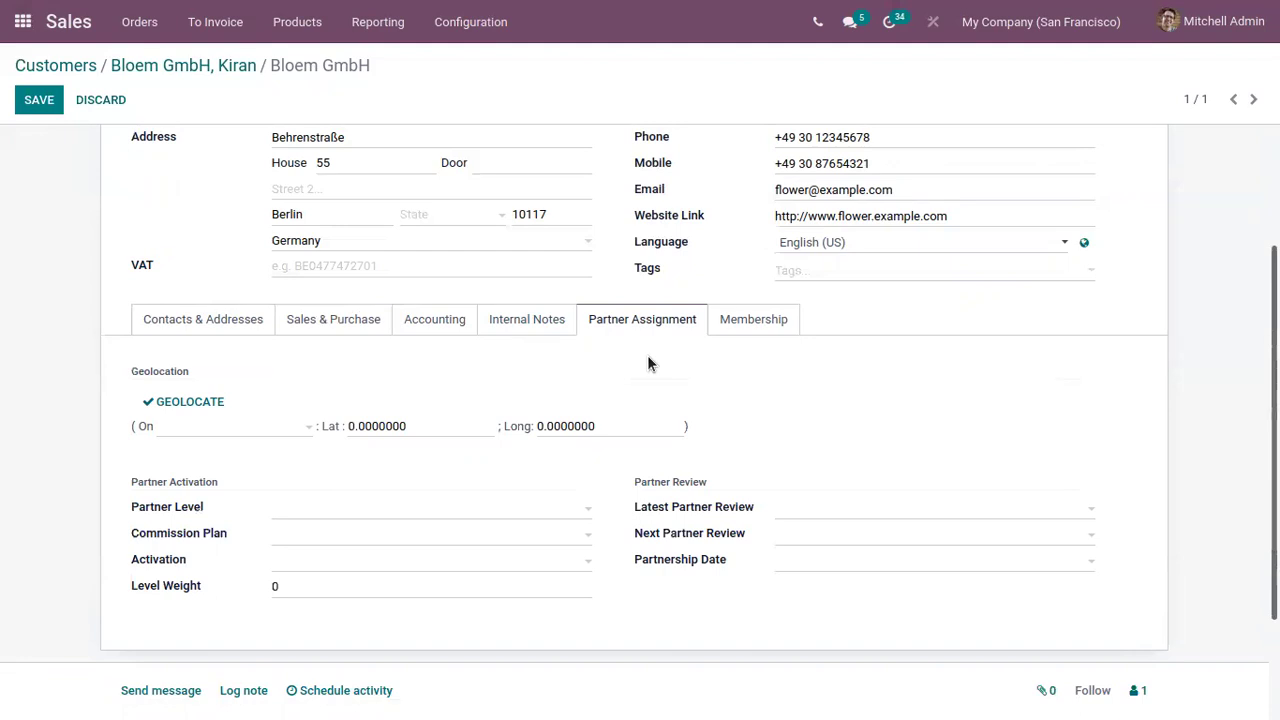
Review Bloem GmbH's Membership tab, save the company as a non-member, and return to Kiran's record
{"action": "left_click", "coordinate": [771, 325]}
{"action": "scroll", "coordinate": [143, 529], "scroll_direction": "down", "scroll_amount": 1}
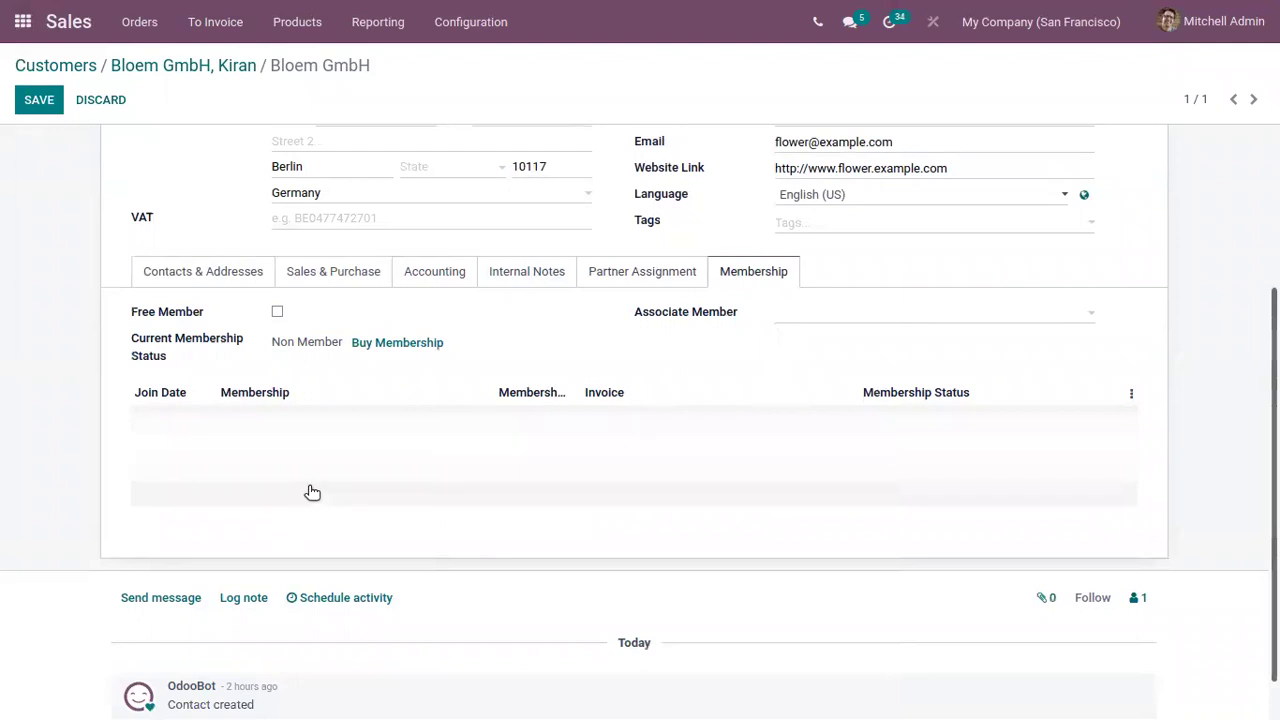
{"action": "scroll", "coordinate": [310, 490], "scroll_direction": "up", "scroll_amount": 3}
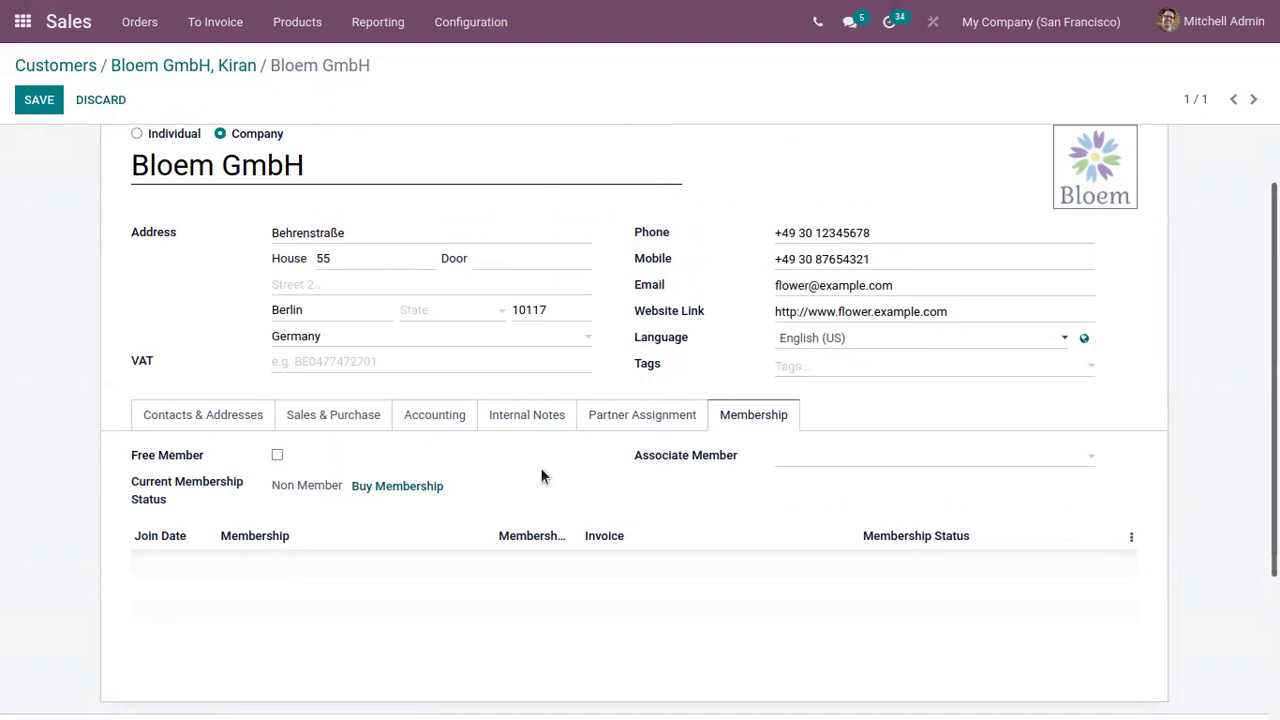
{"action": "scroll", "coordinate": [426, 490], "scroll_direction": "up", "scroll_amount": 1}
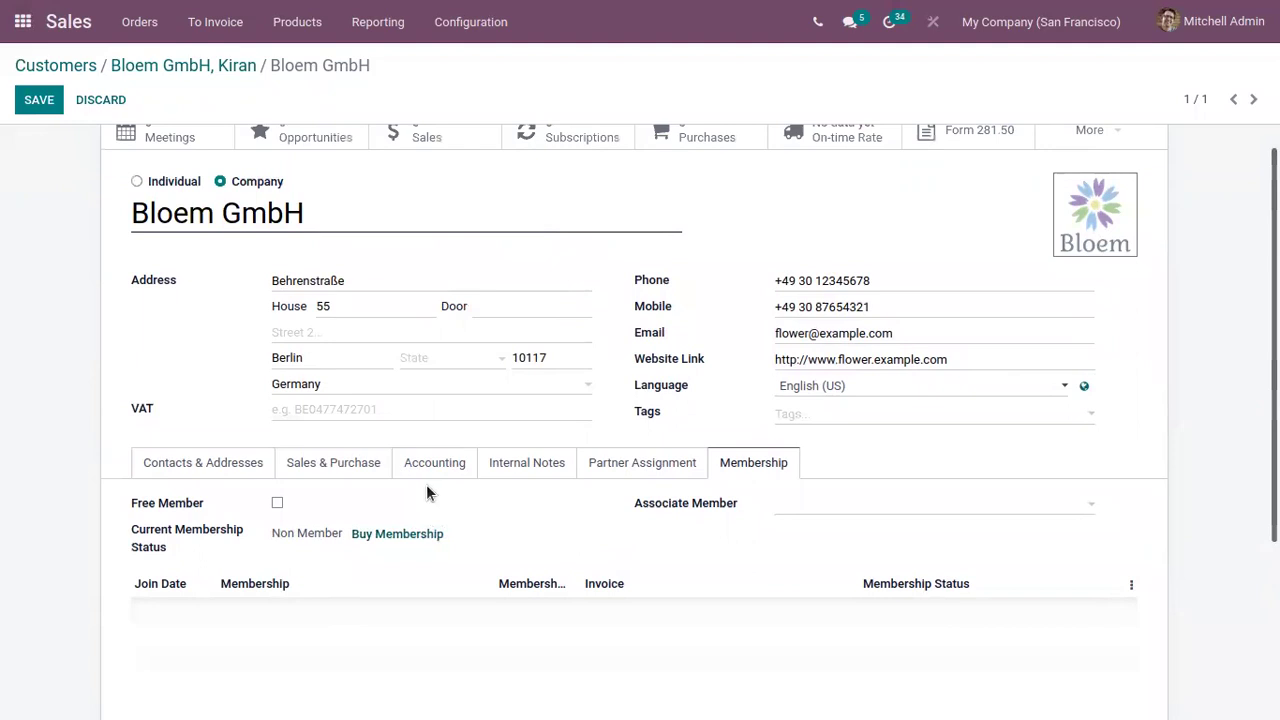
{"action": "scroll", "coordinate": [474, 535], "scroll_direction": "up", "scroll_amount": 1}
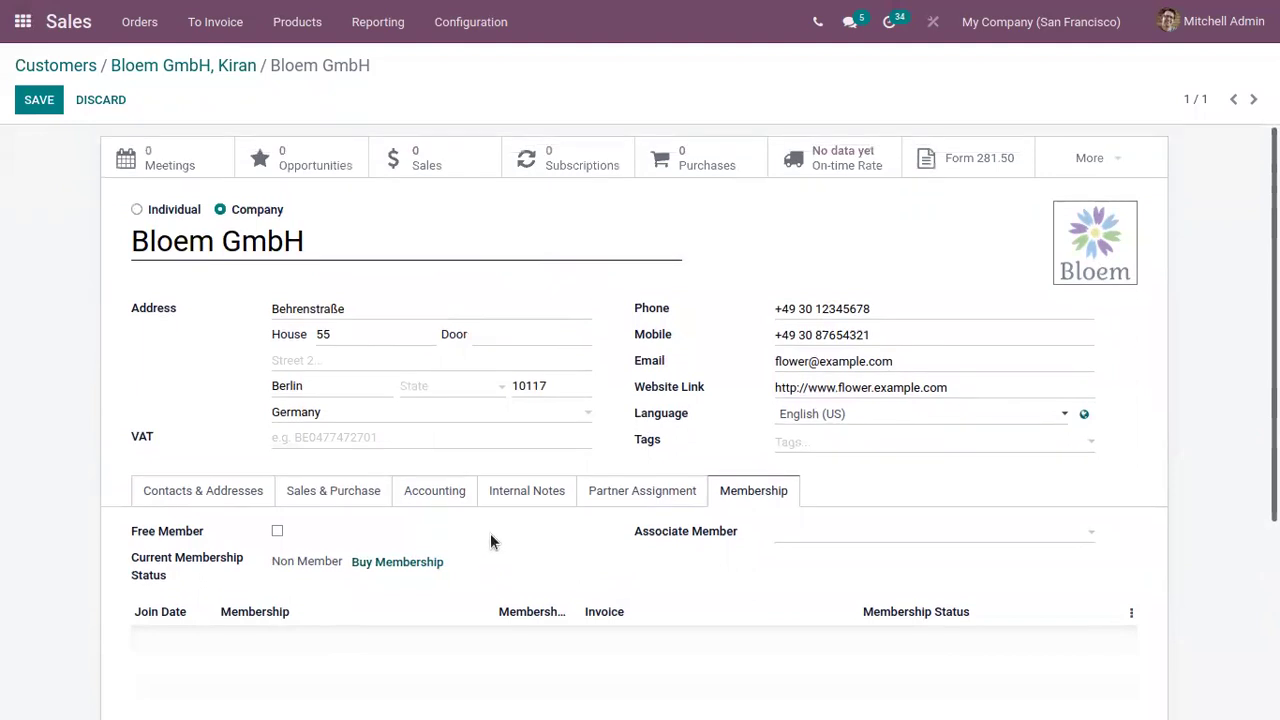
{"action": "left_click", "coordinate": [50, 101]}
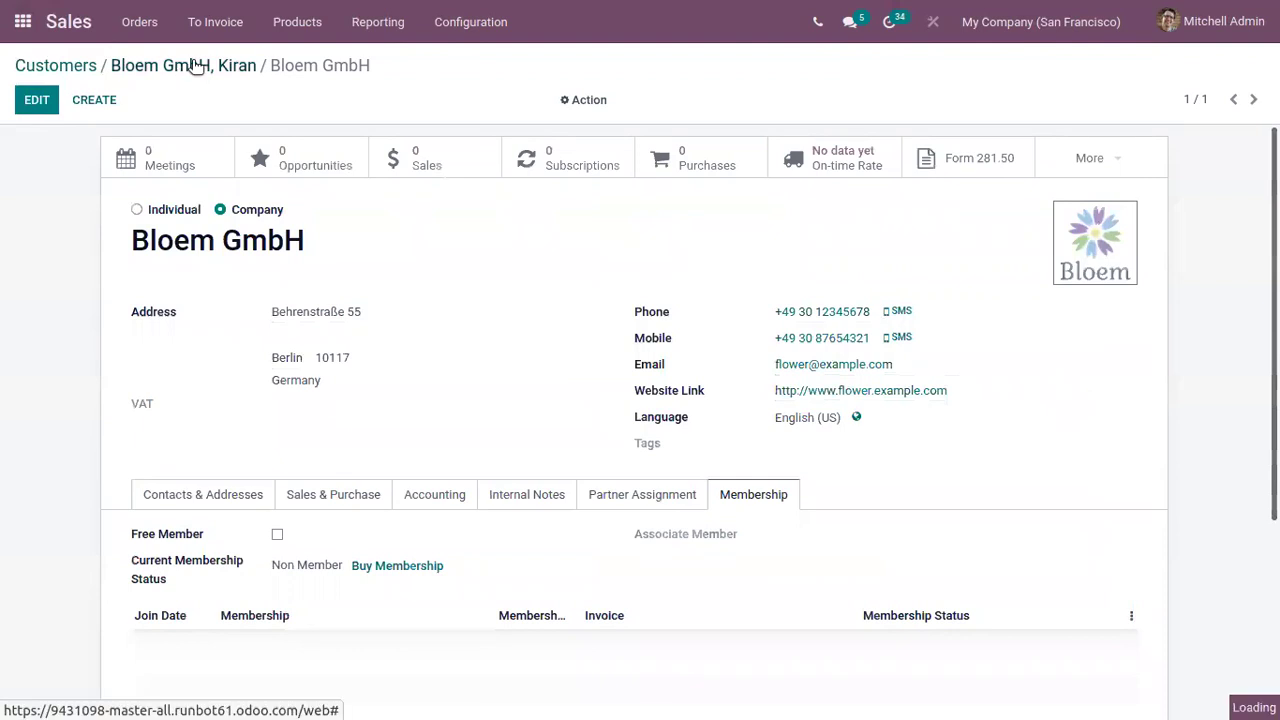
{"action": "left_click", "coordinate": [197, 65]}
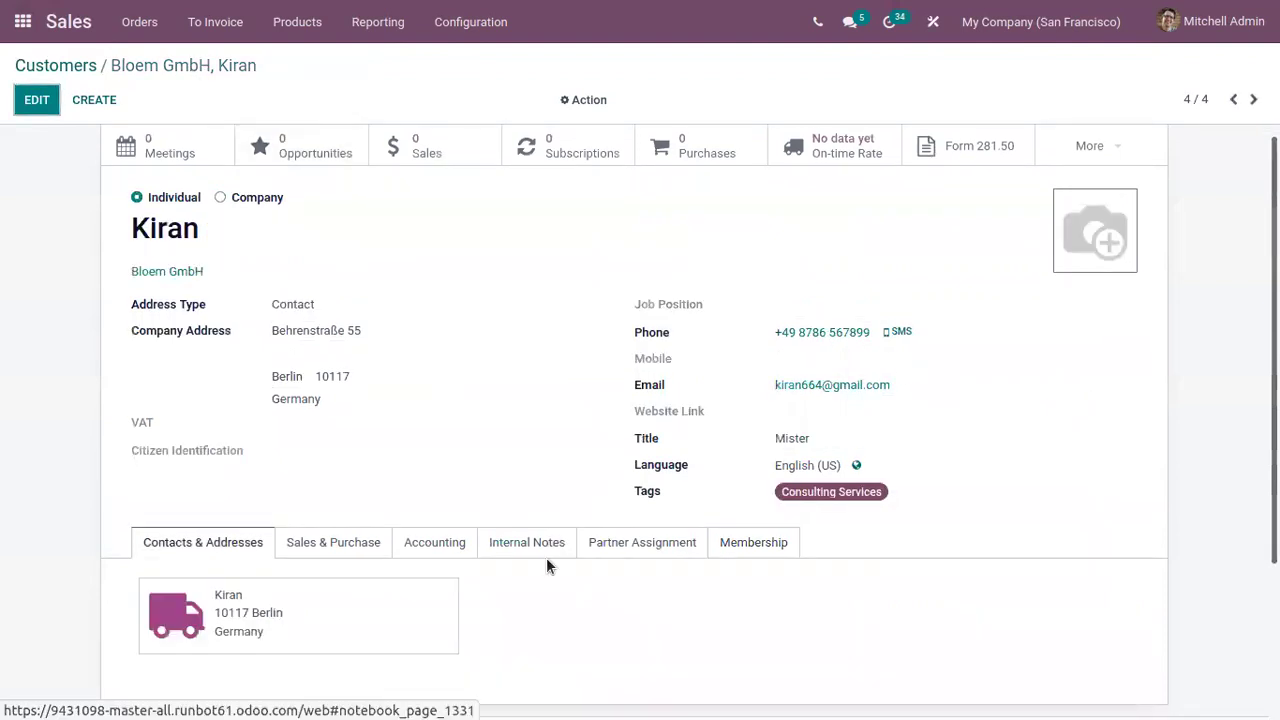
{"action": "scroll", "coordinate": [641, 255], "scroll_direction": "up", "scroll_amount": 1}
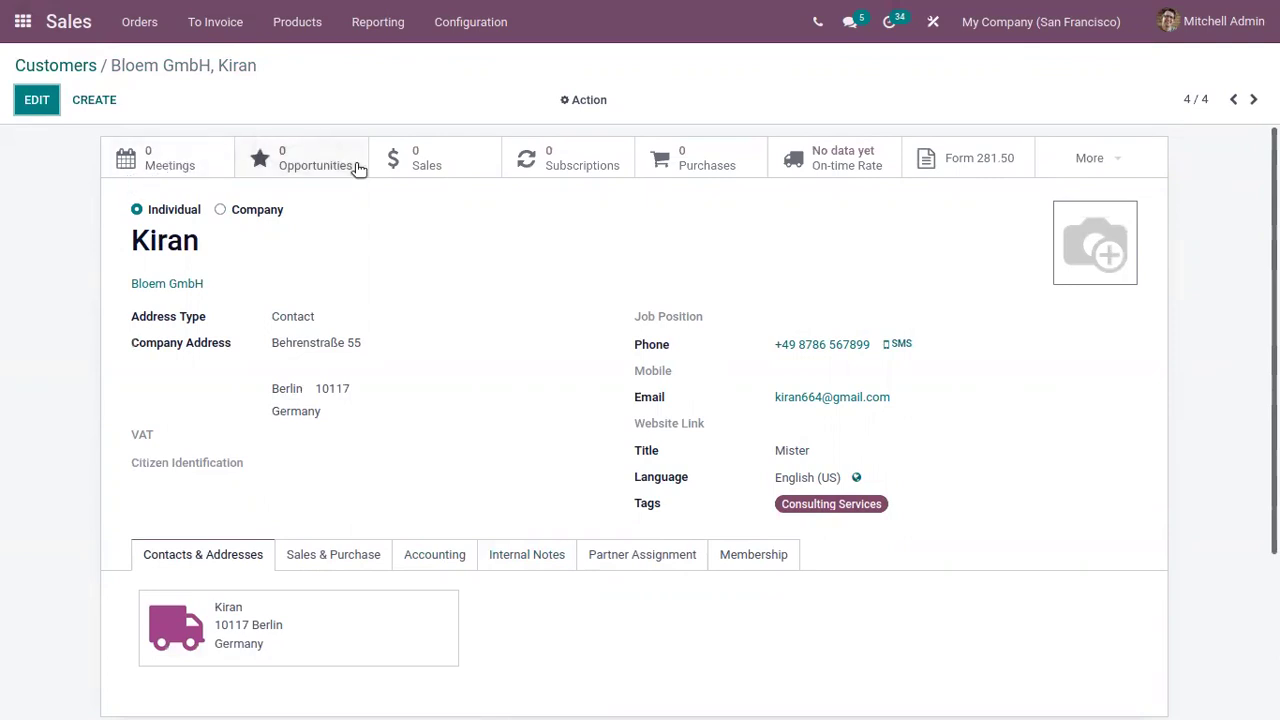
{"action": "left_click", "coordinate": [180, 162]}
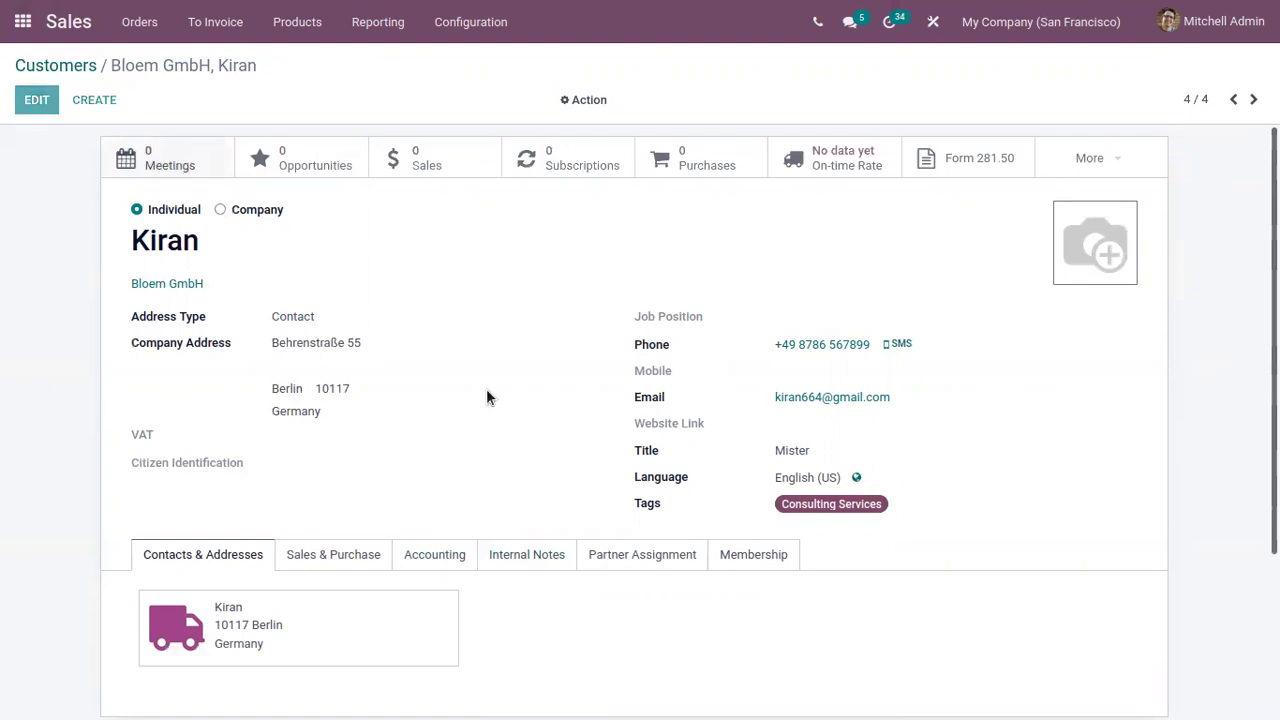
{"action": "left_click", "coordinate": [306, 325]}
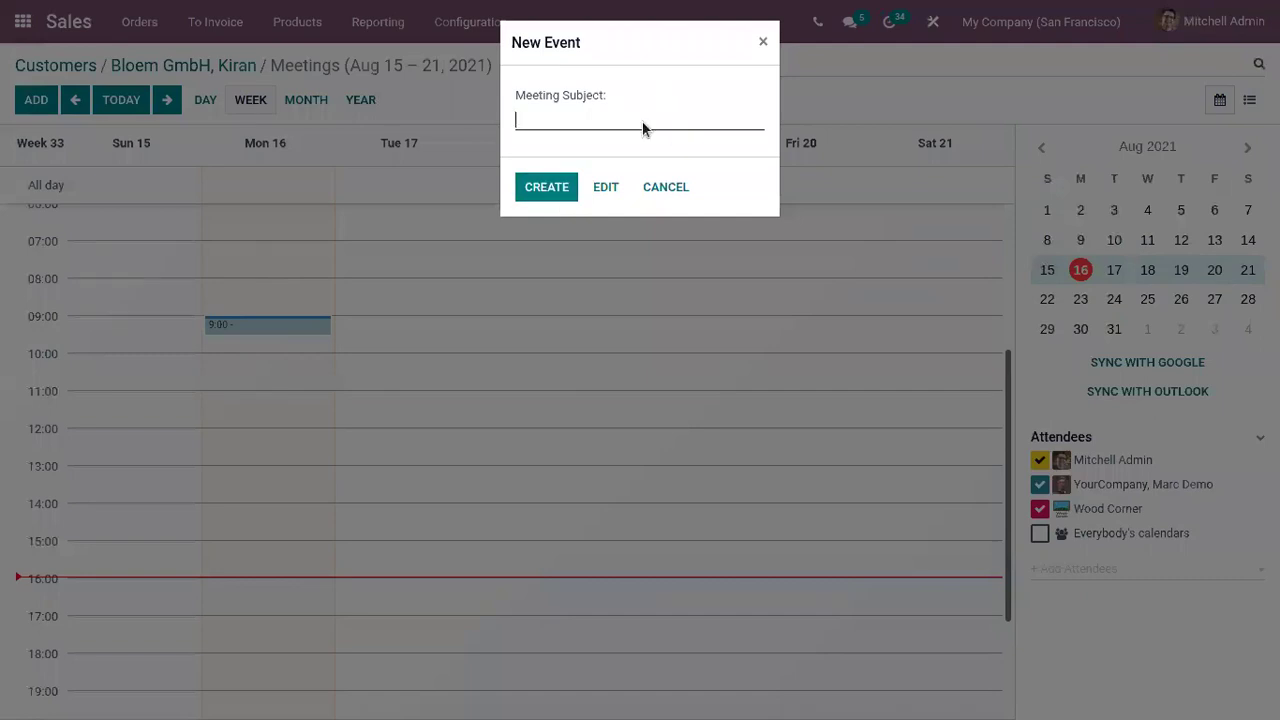
{"action": "type", "text": "meeting"}
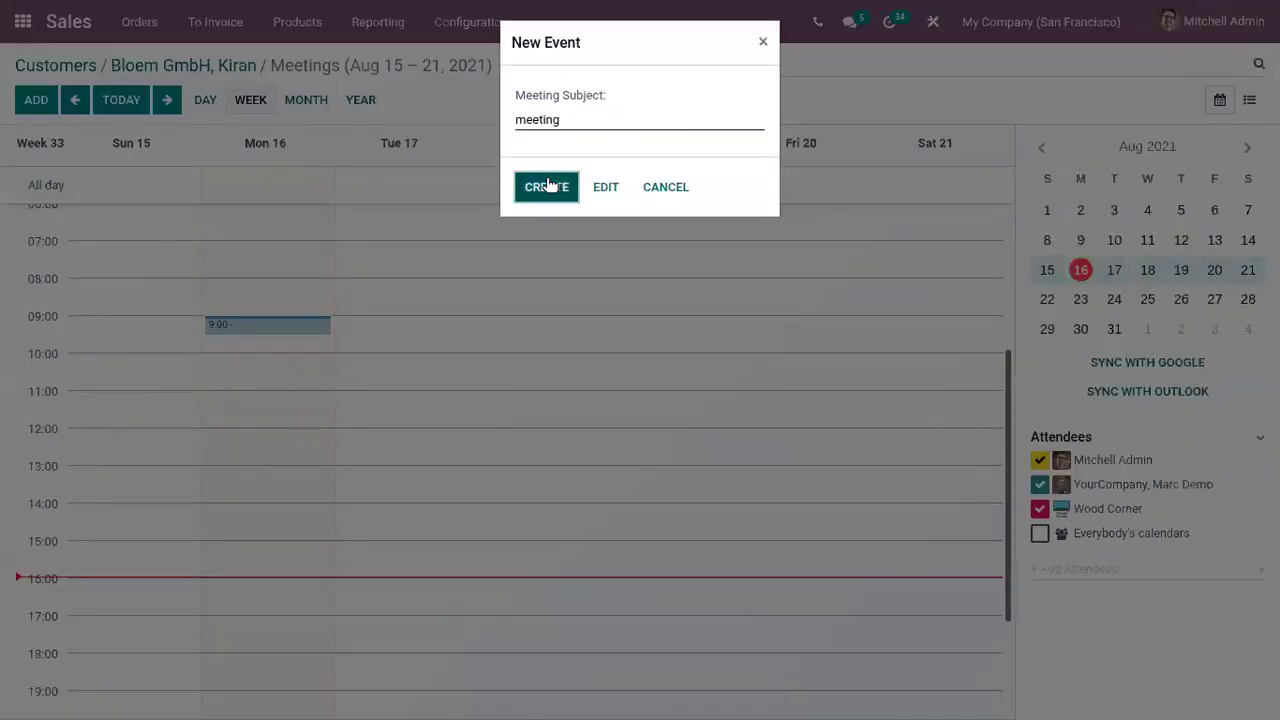
{"action": "left_click", "coordinate": [546, 187]}
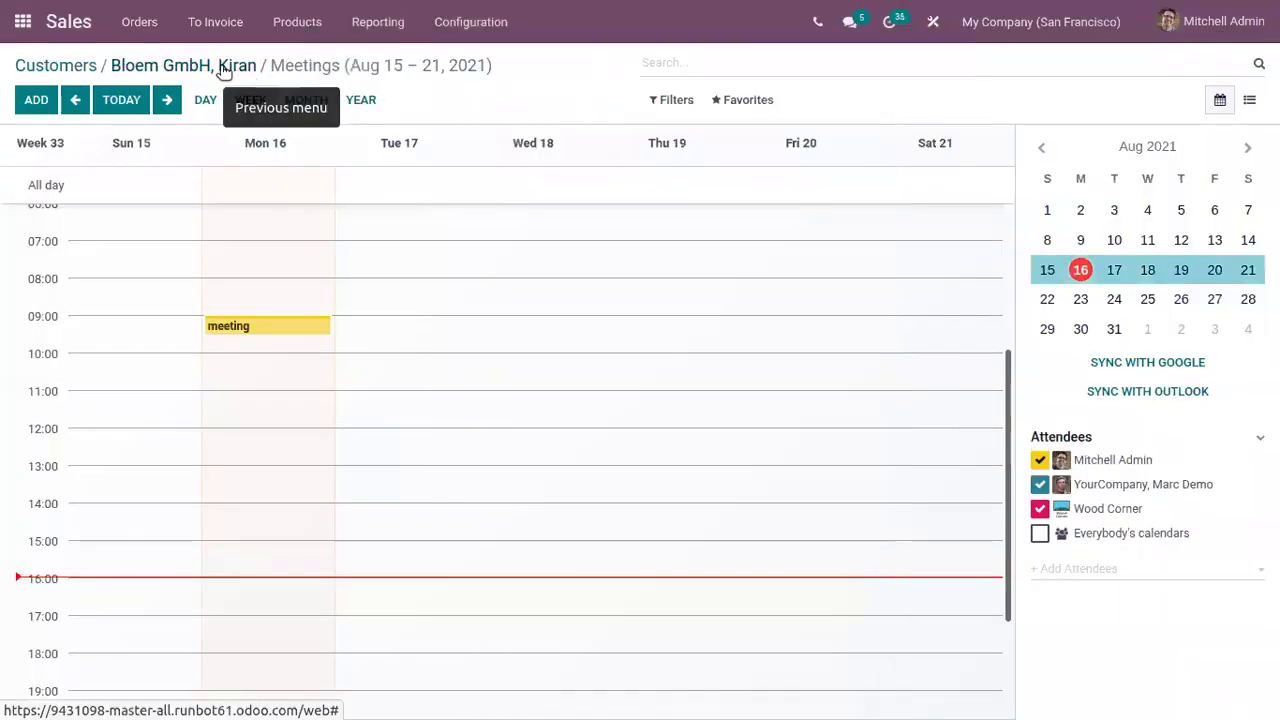
{"action": "left_click", "coordinate": [226, 66]}
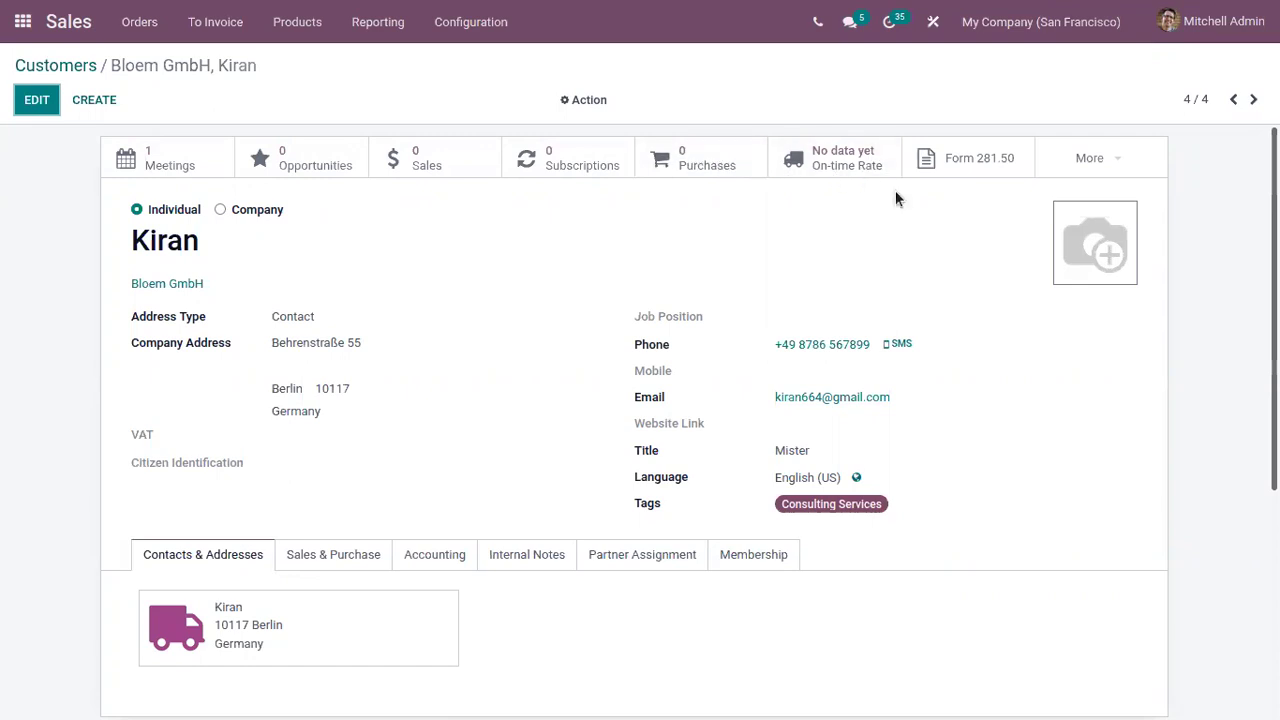
{"action": "left_click", "coordinate": [880, 168]}
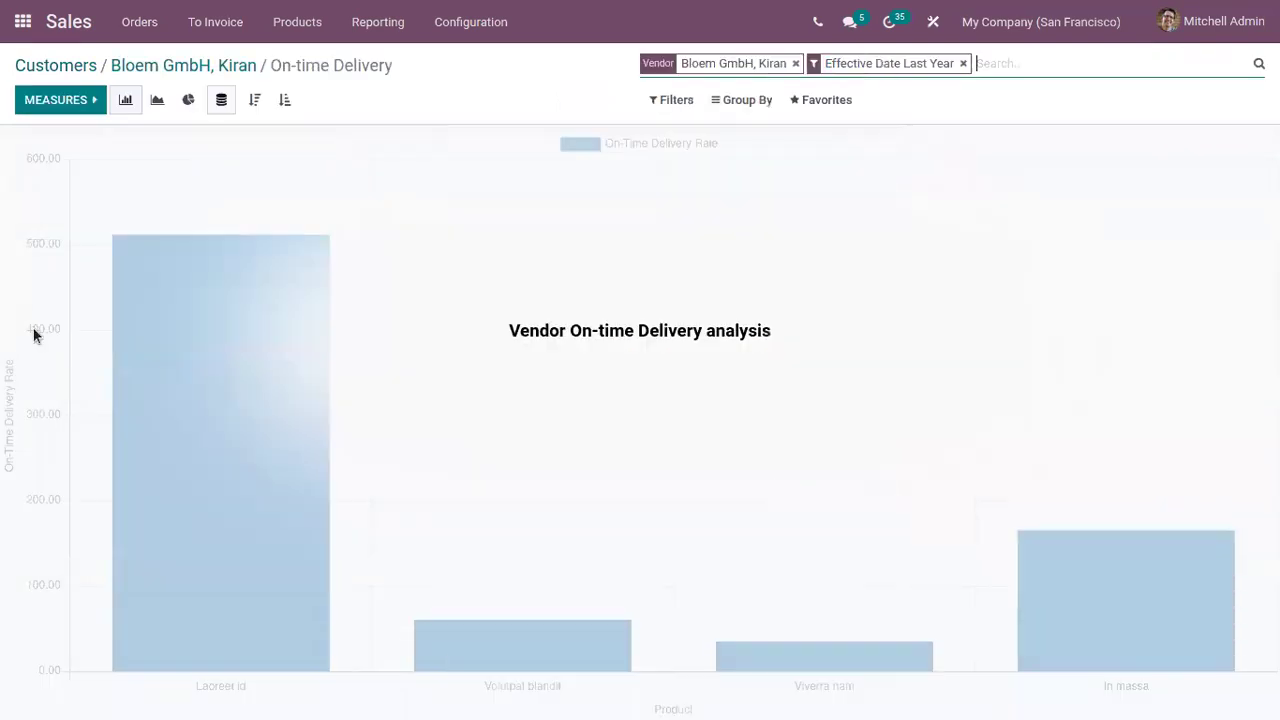
{"action": "left_click", "coordinate": [179, 66]}
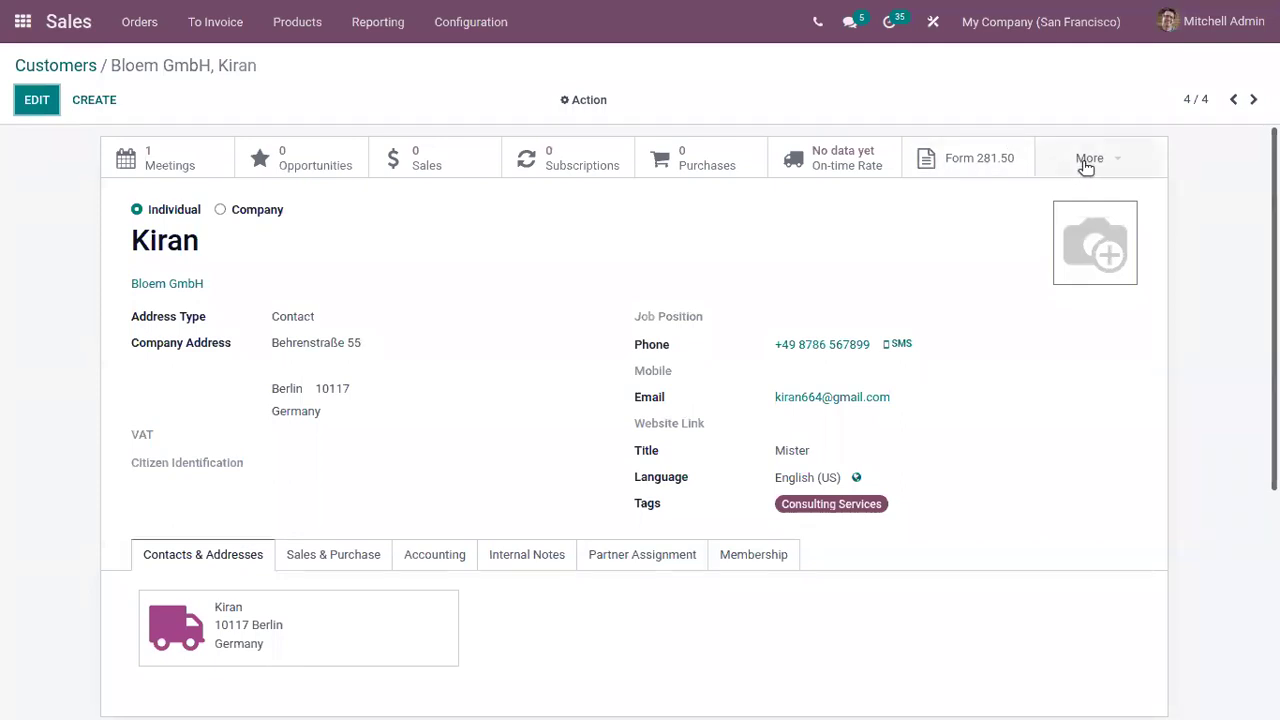
{"action": "left_click", "coordinate": [1108, 162]}
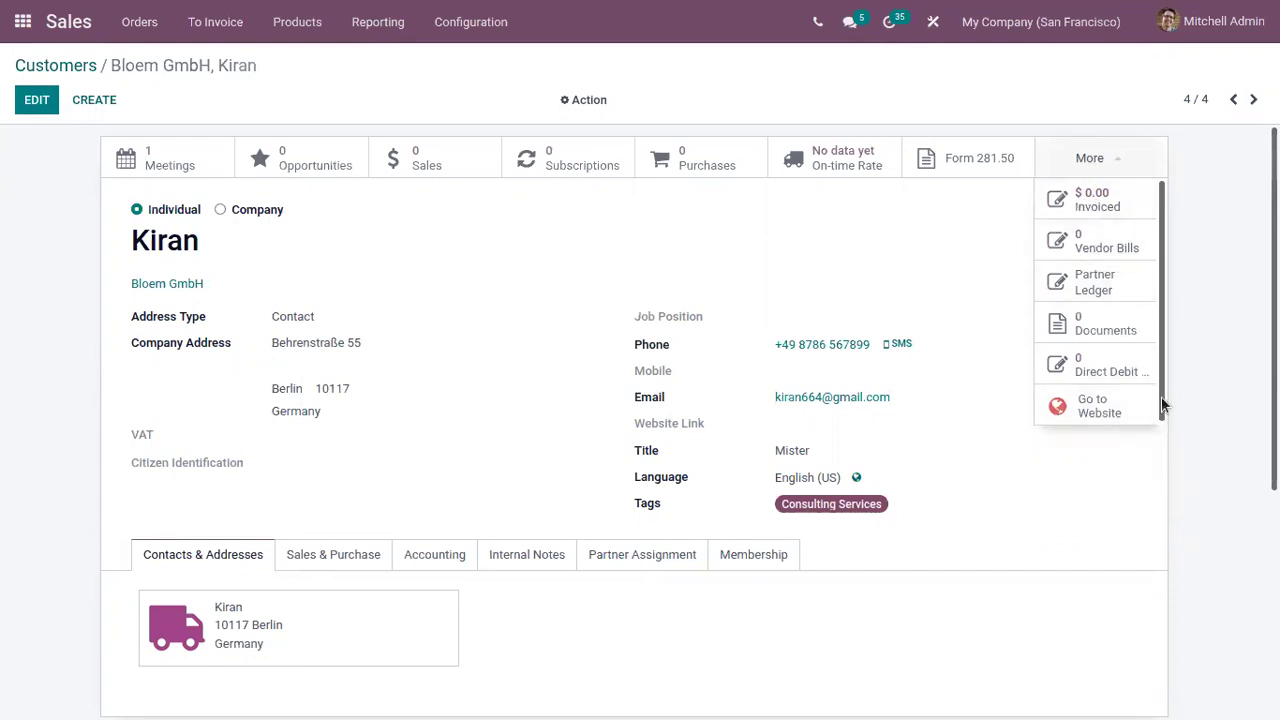
{"action": "left_click", "coordinate": [1107, 298]}
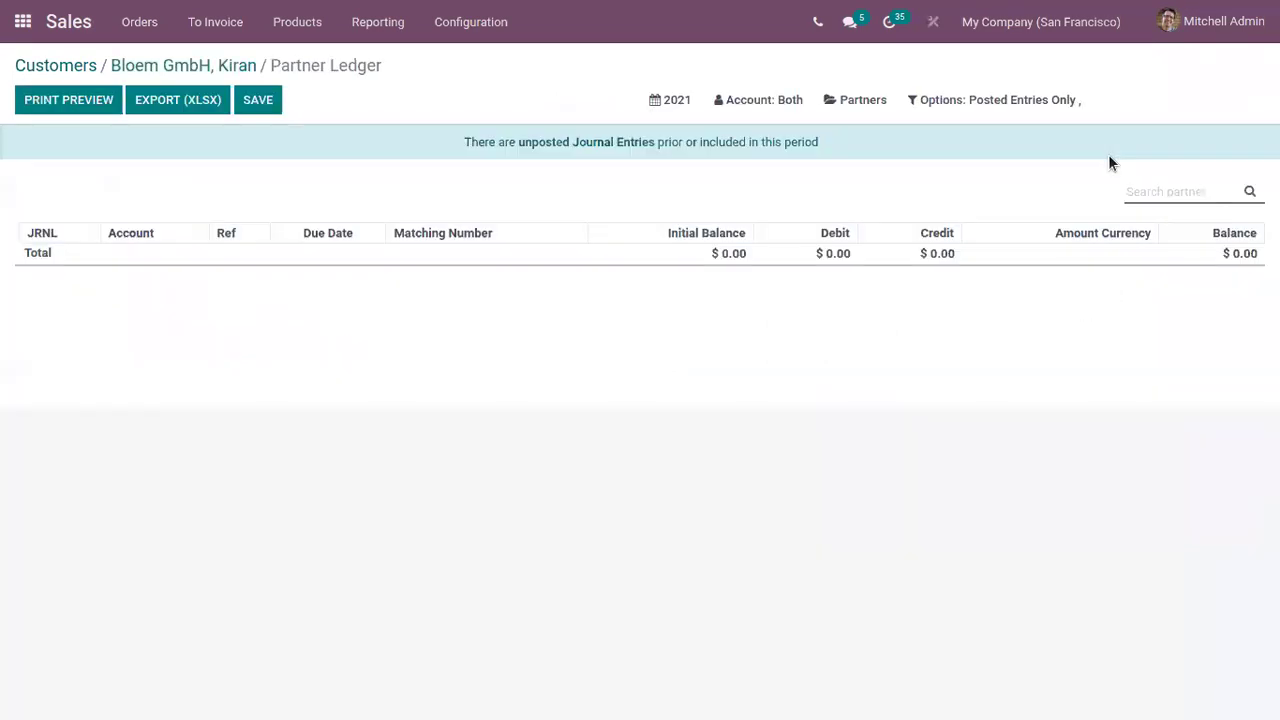
{"action": "left_click", "coordinate": [244, 68]}
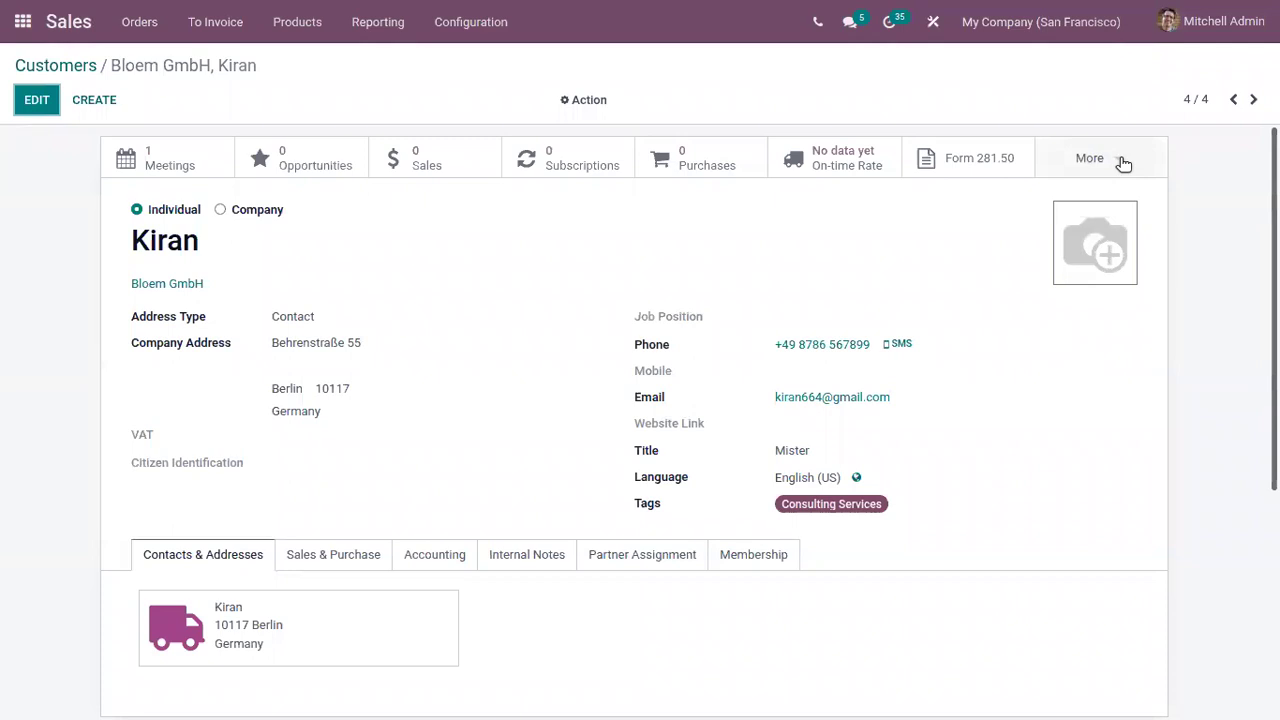
{"action": "left_click", "coordinate": [1122, 163]}
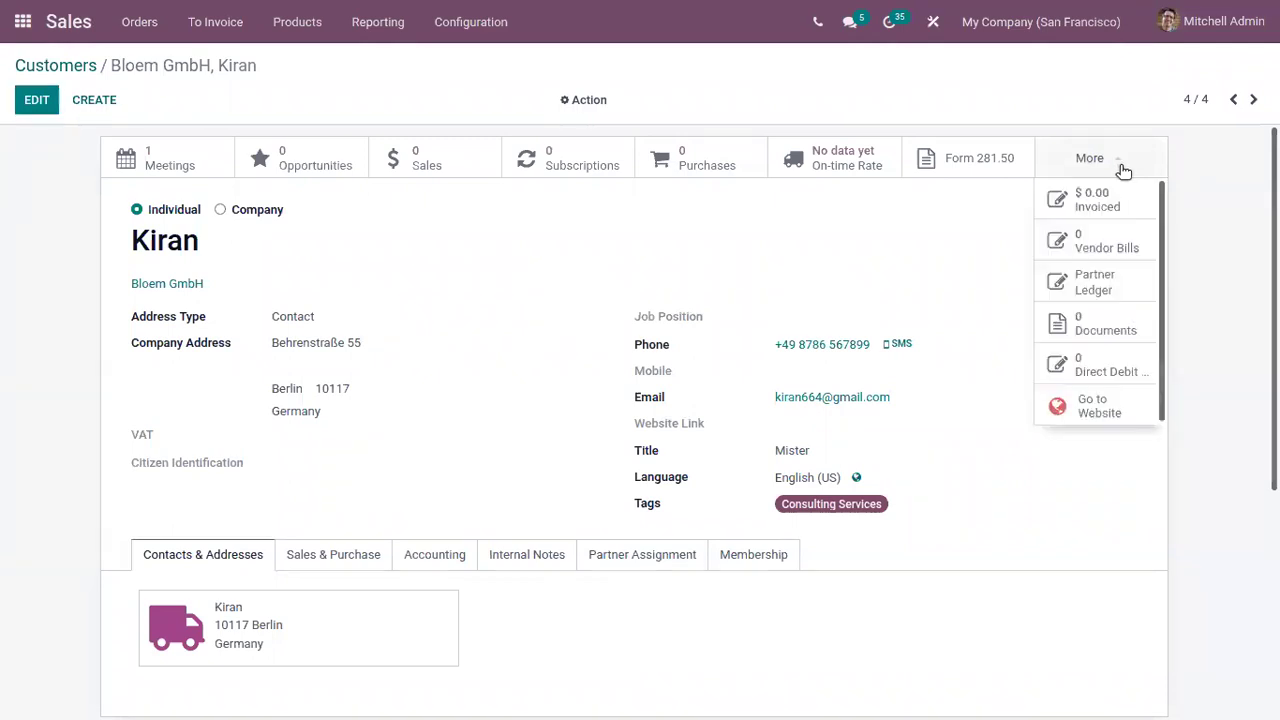
{"action": "left_click", "coordinate": [1110, 324]}
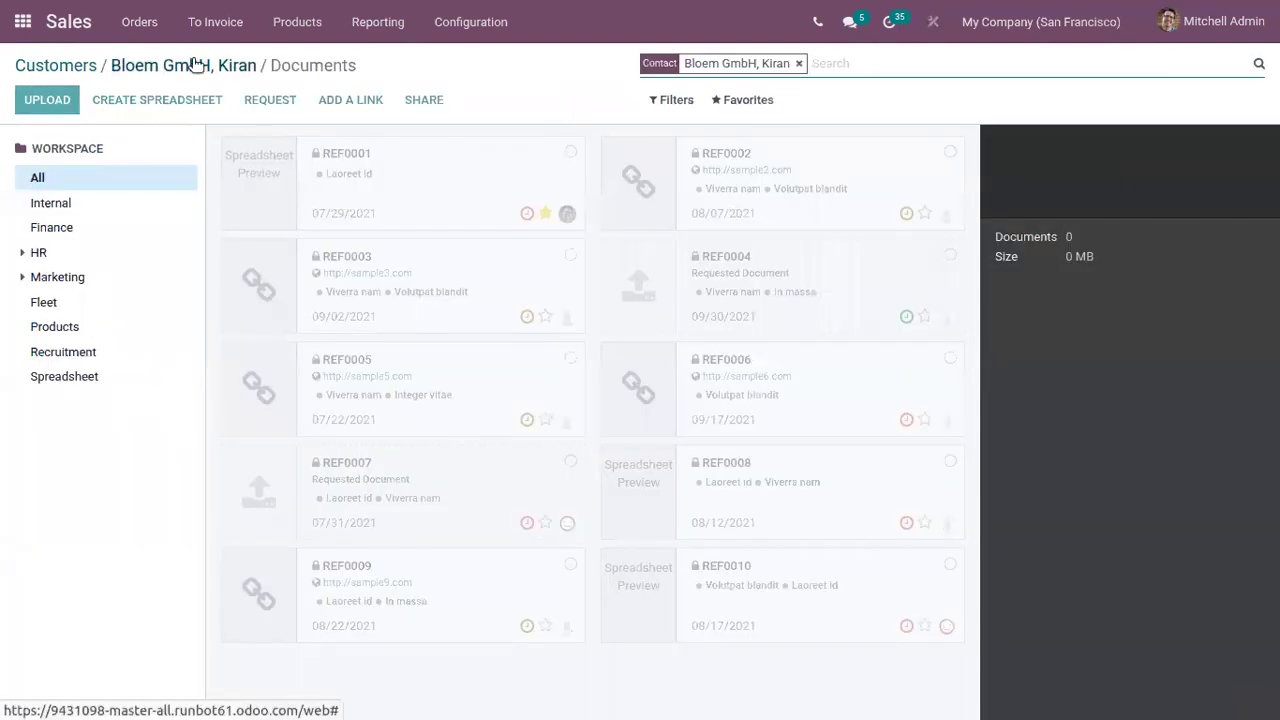
{"action": "left_click", "coordinate": [196, 65]}
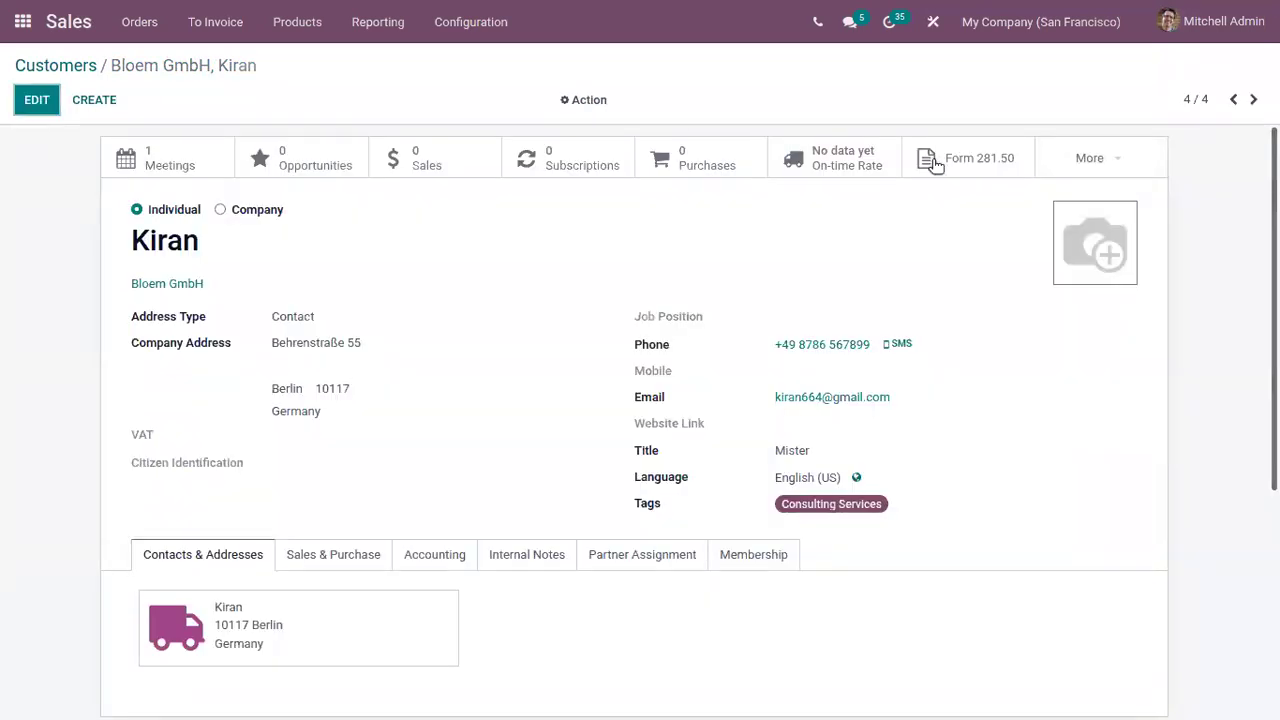
{"action": "left_click", "coordinate": [1118, 166]}
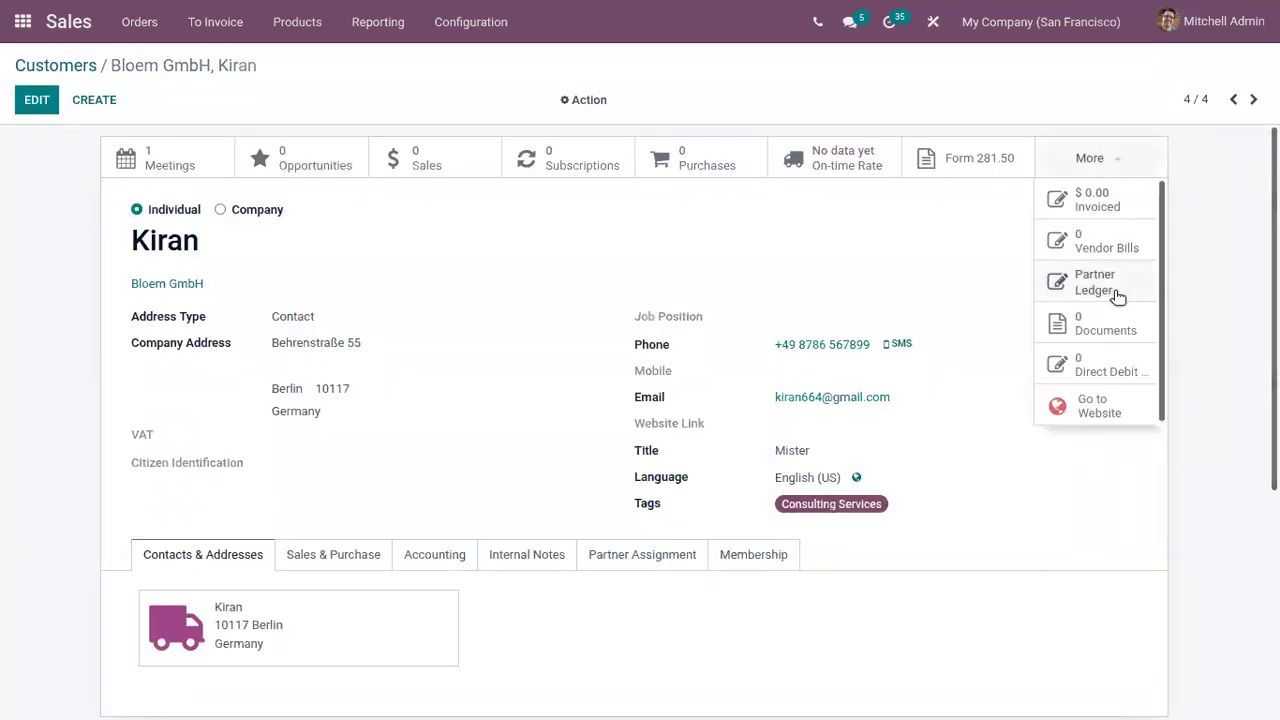
{"action": "left_click", "coordinate": [1110, 370]}
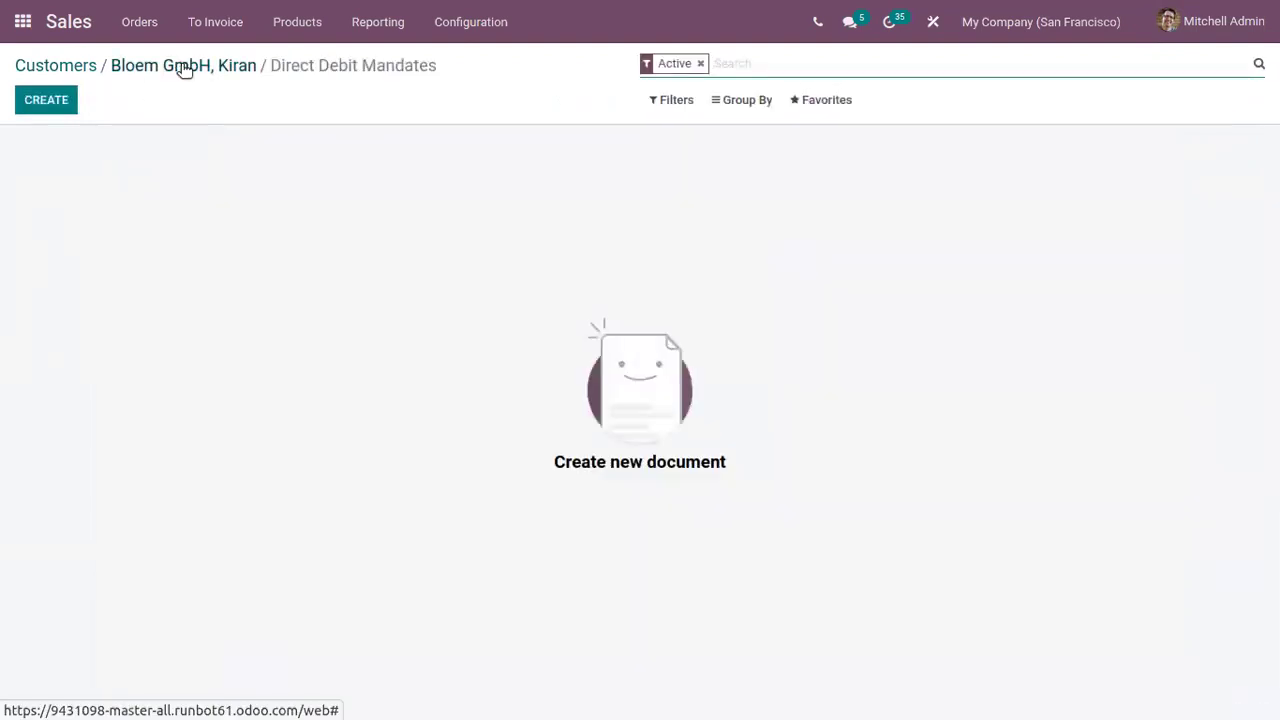
{"action": "left_click", "coordinate": [185, 67]}
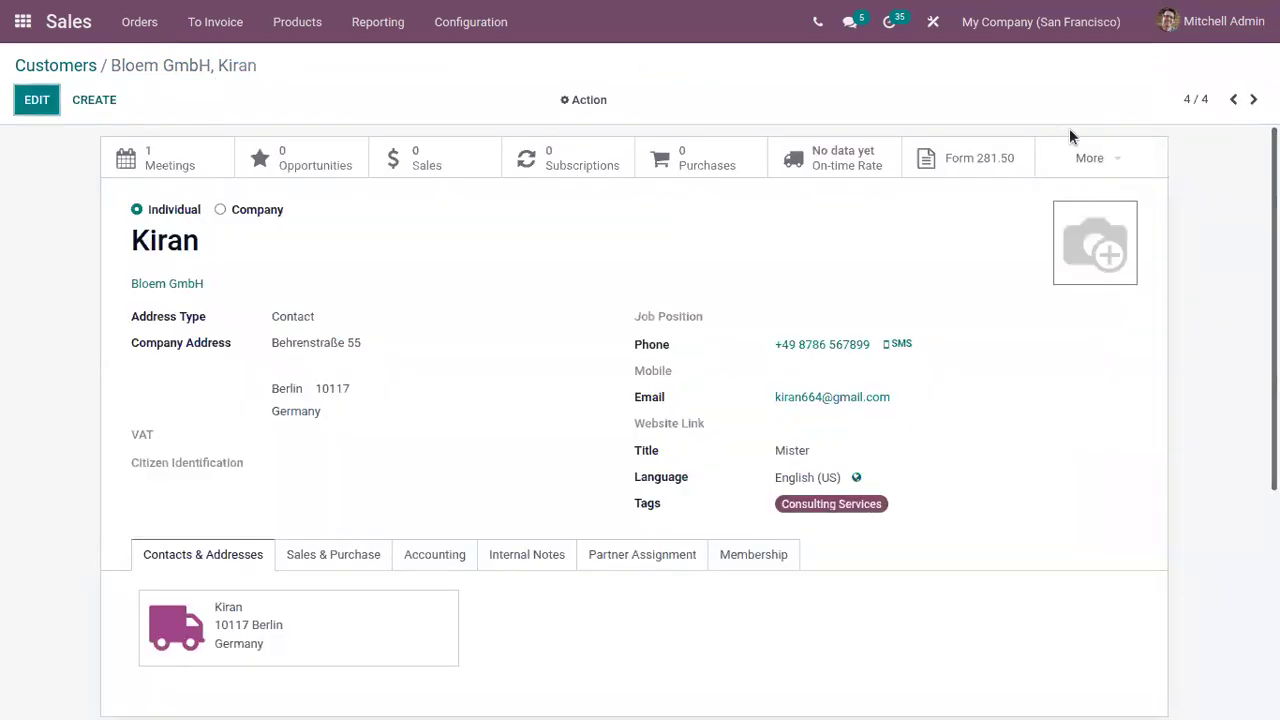
Review the customer filters and the Bloem GmbH contact's card, then return to the Customers list
{"action": "left_click", "coordinate": [77, 66]}
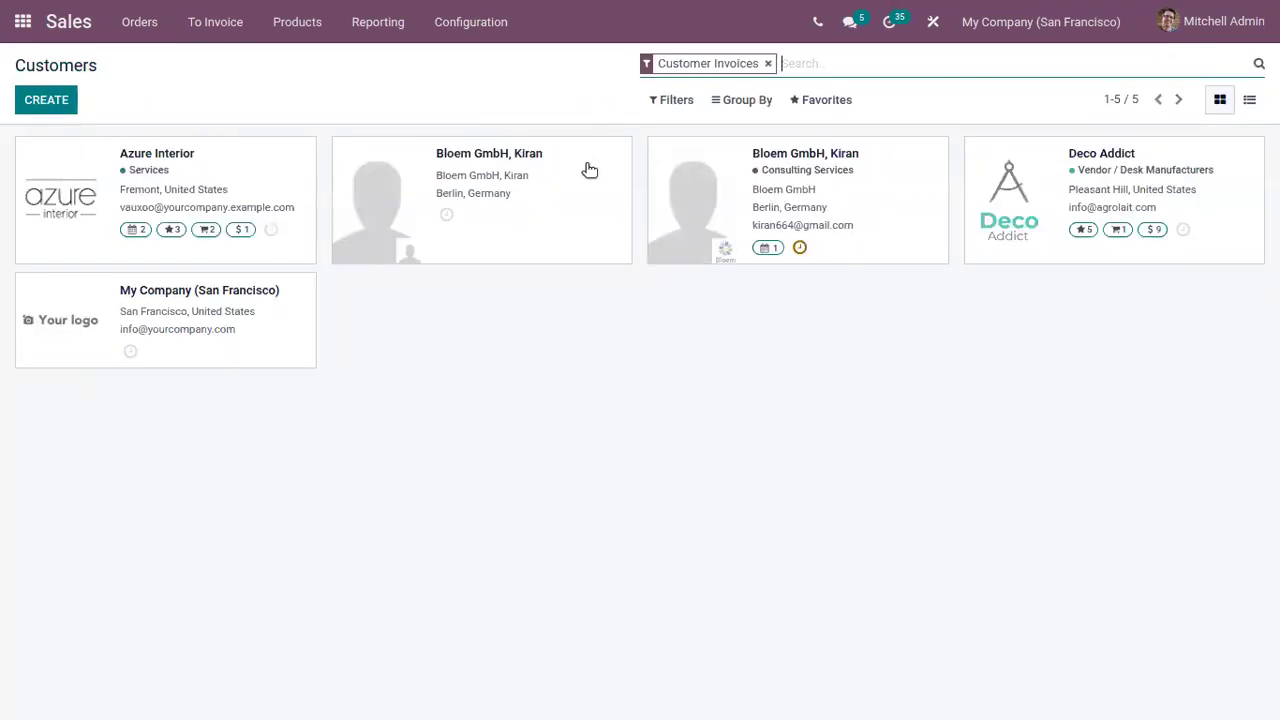
{"action": "left_click", "coordinate": [675, 103]}
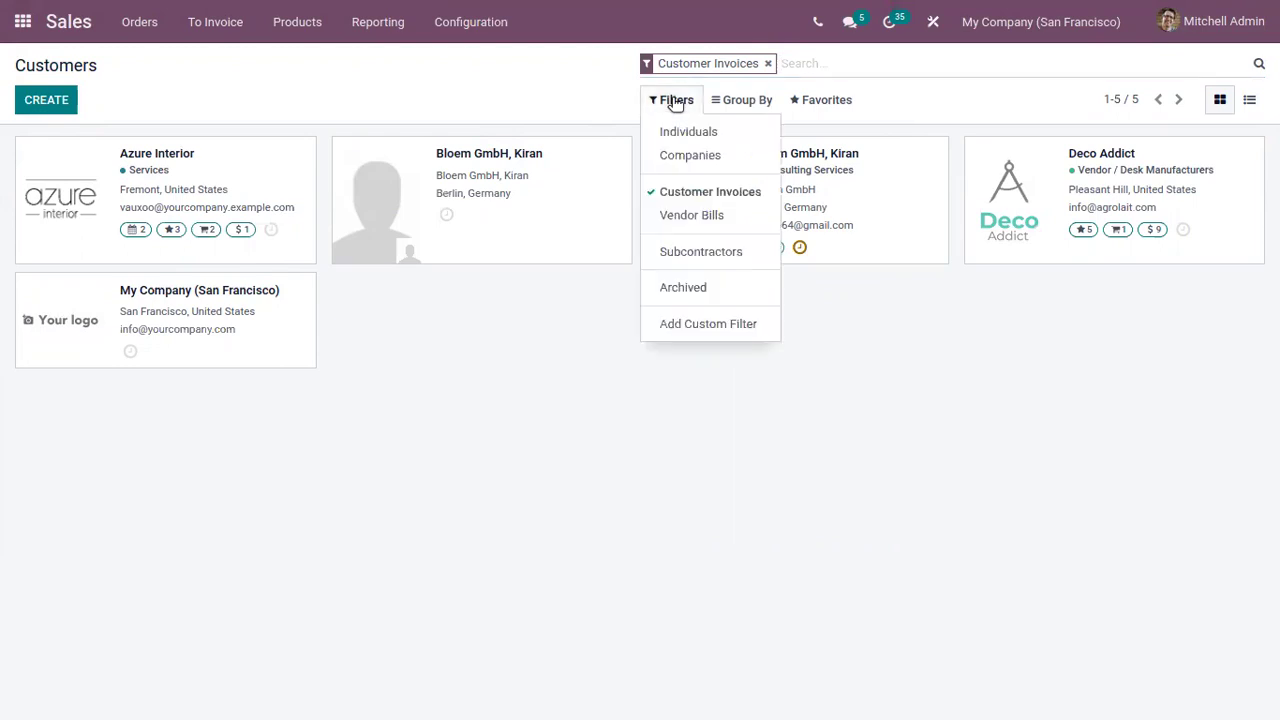
{"action": "left_click", "coordinate": [857, 229]}
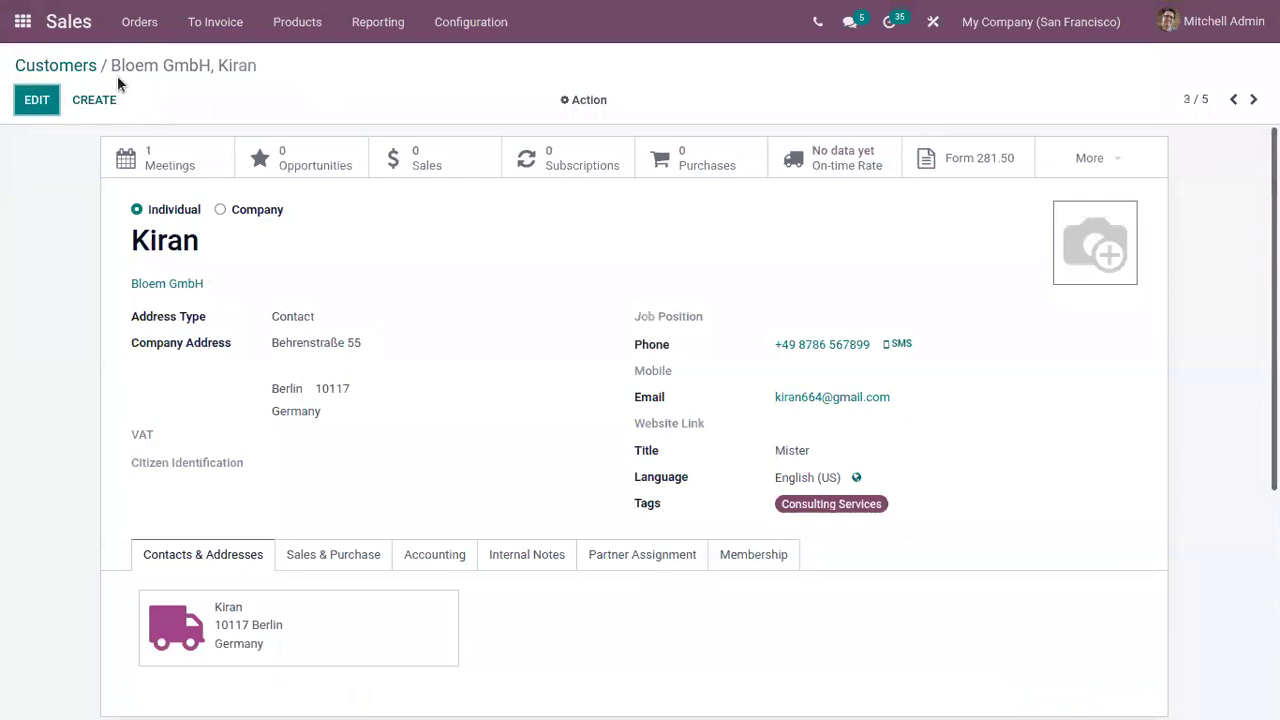
{"action": "left_click", "coordinate": [93, 60]}
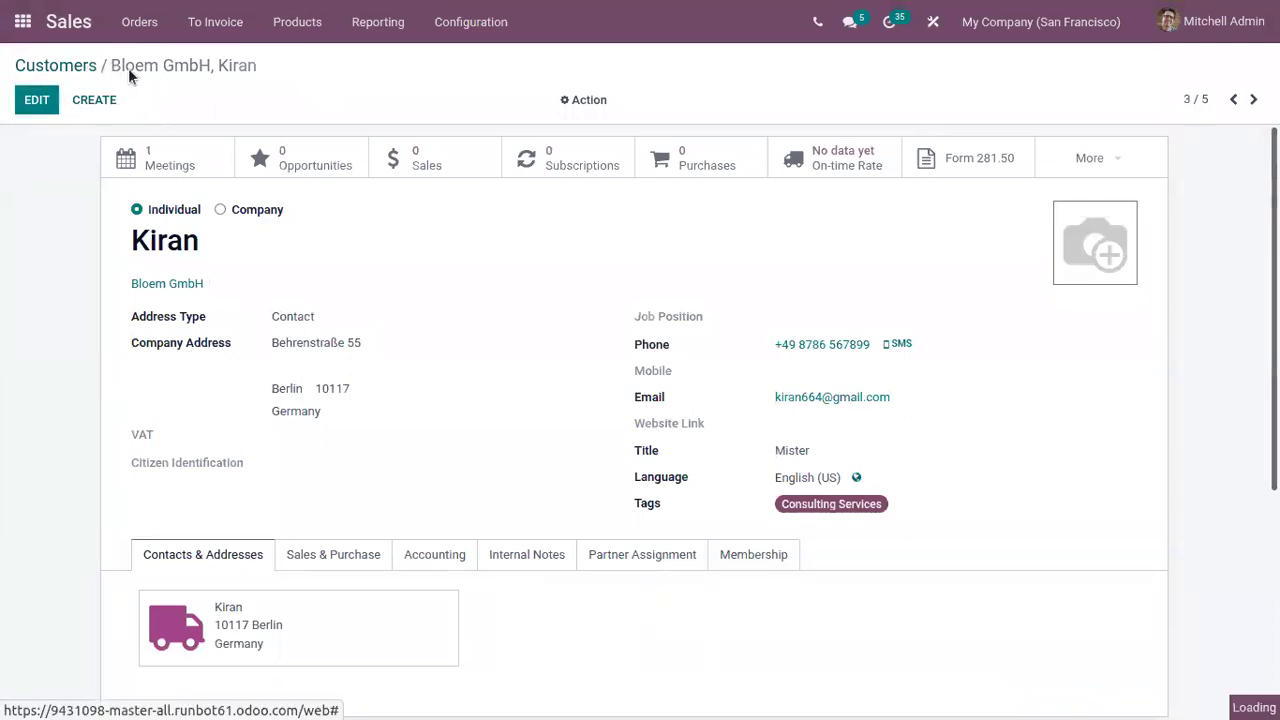
{"action": "left_click", "coordinate": [152, 22]}
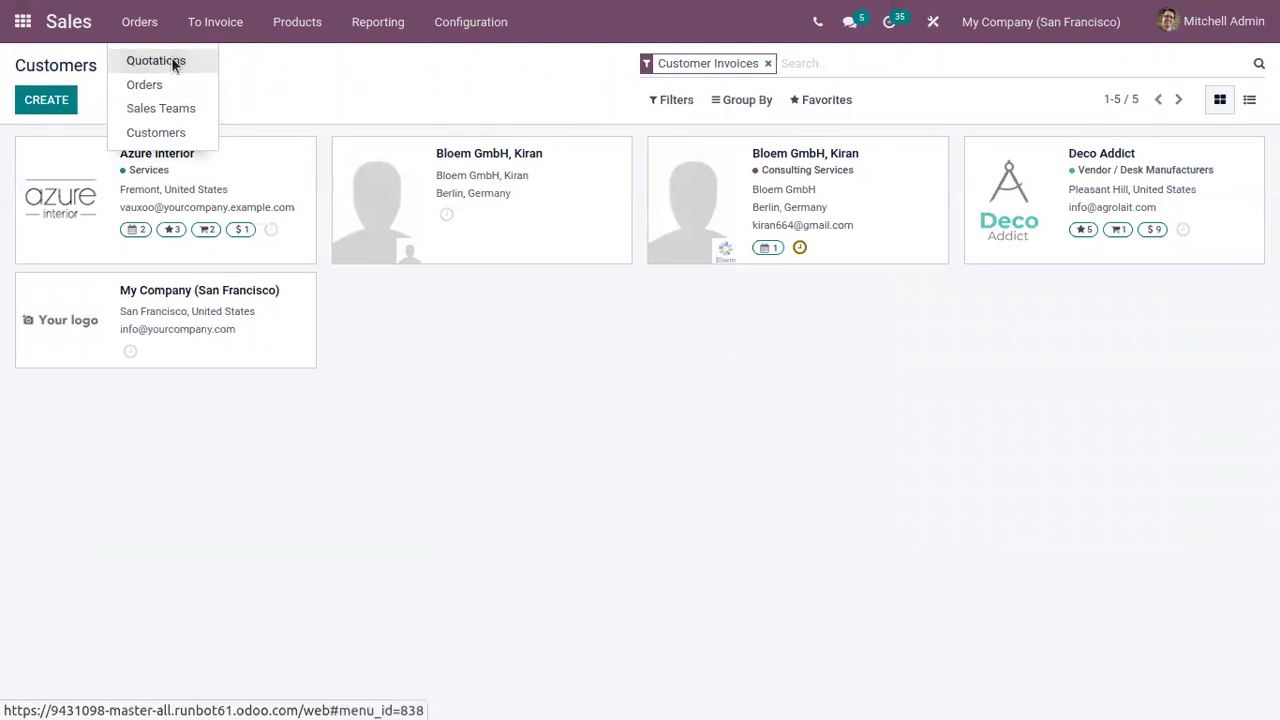
Start a new quotation with Kiran, the Bloem GmbH contact, as customer
{"action": "left_click", "coordinate": [168, 63]}
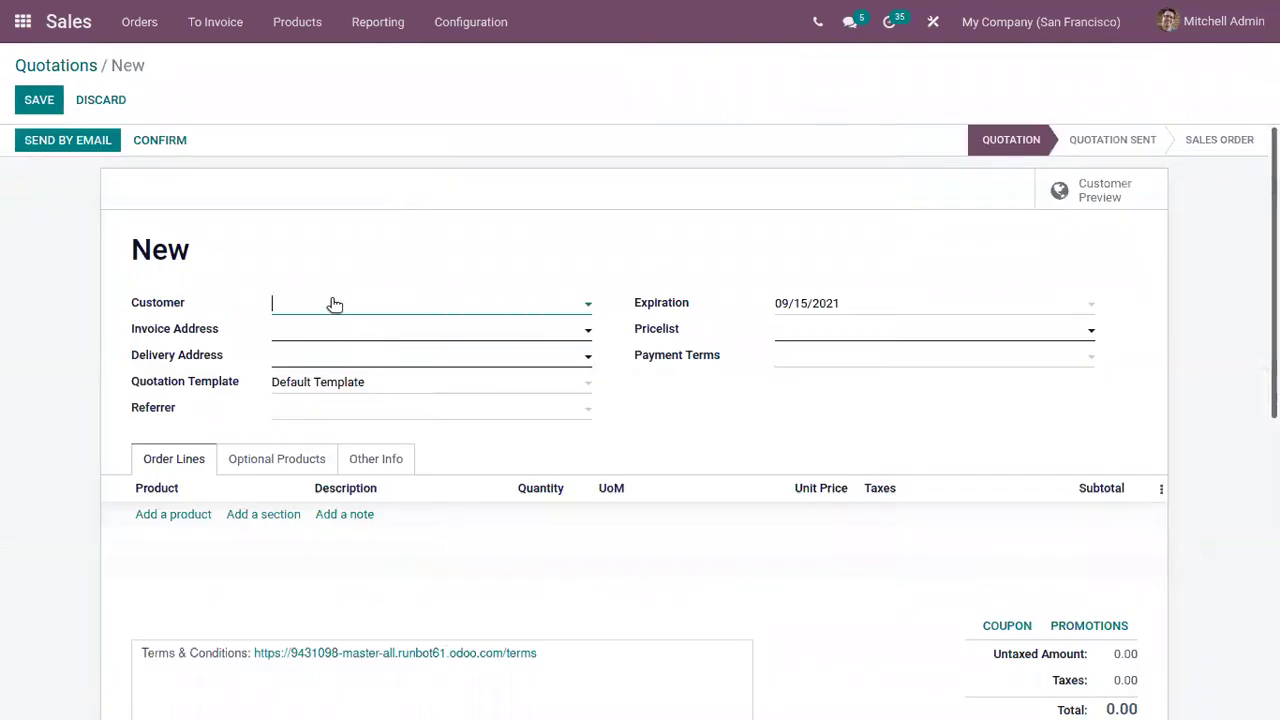
{"action": "left_click", "coordinate": [335, 304]}
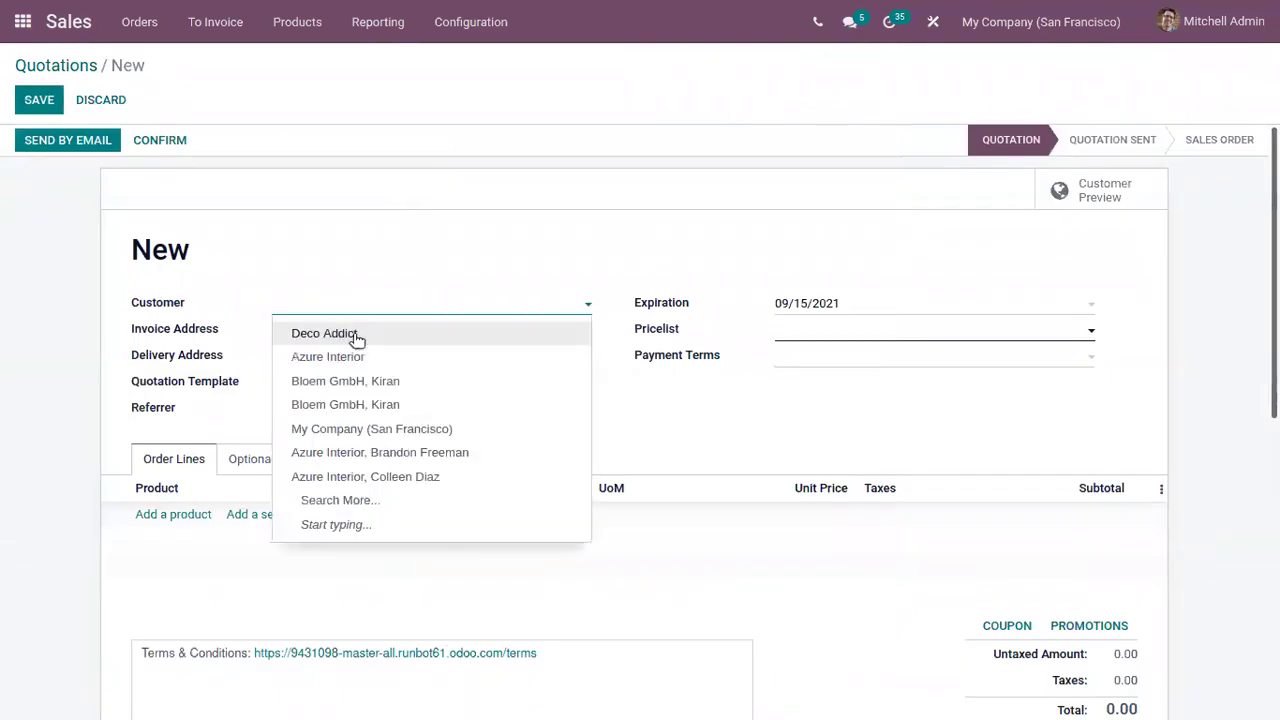
{"action": "type", "text": "ki"}
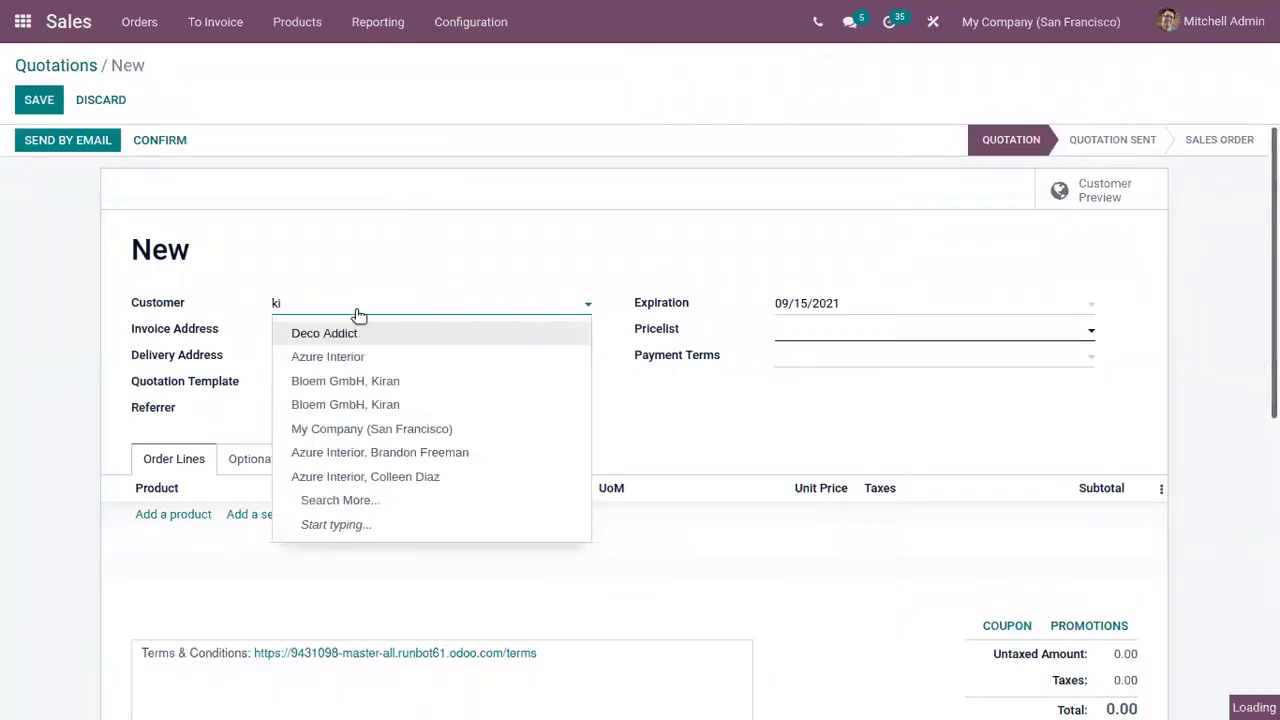
{"action": "left_click", "coordinate": [372, 334]}
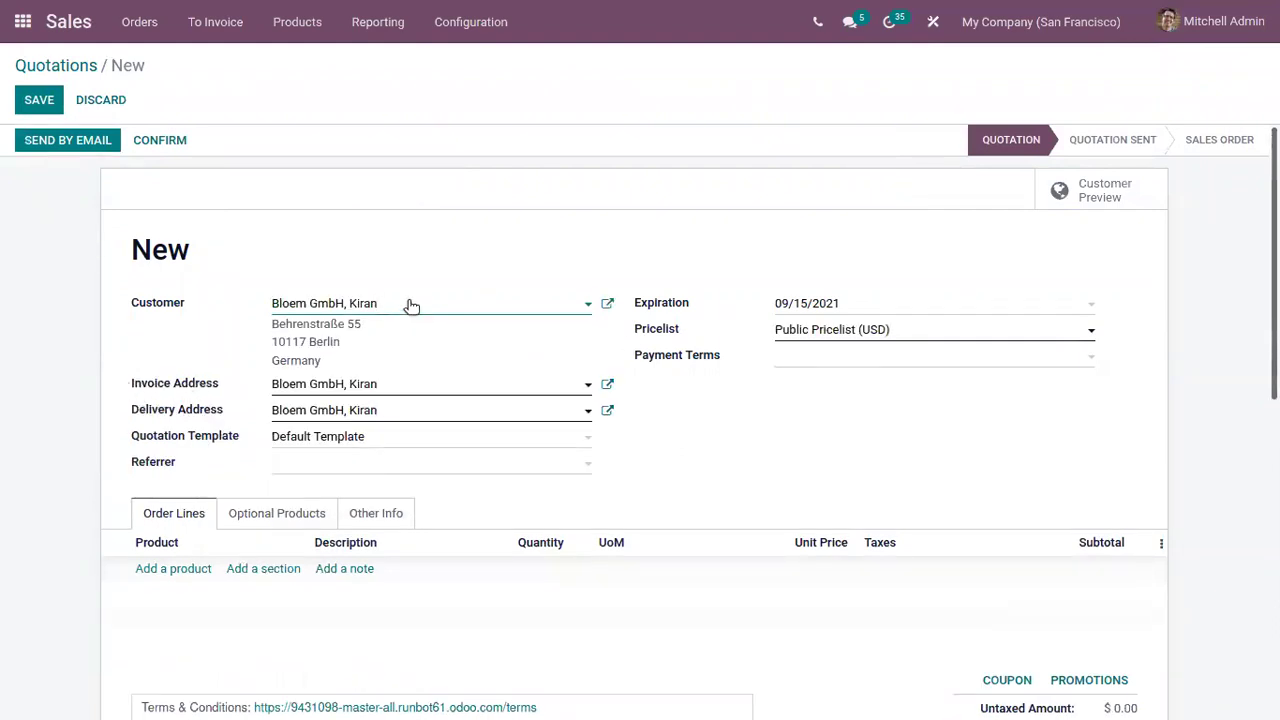
Check the pricelist options and keep Public Pricelist (USD) on the quotation
{"action": "left_click", "coordinate": [829, 329]}
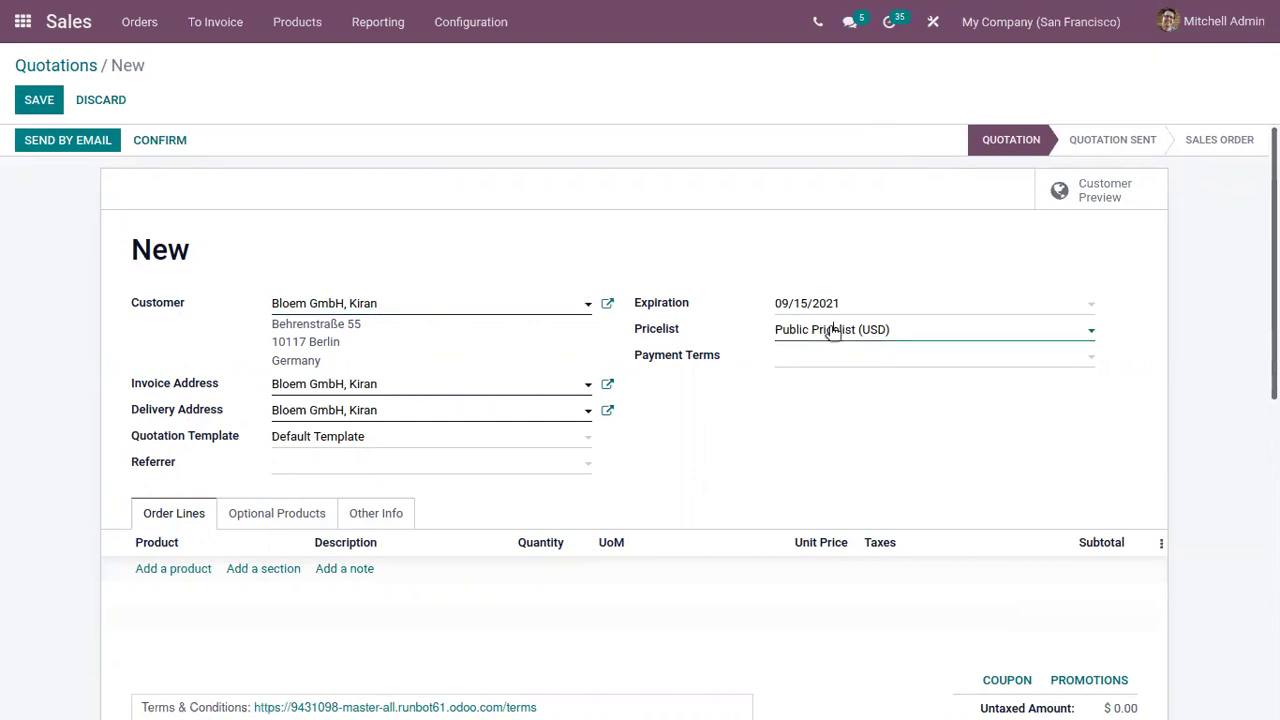
{"action": "left_click", "coordinate": [745, 332]}
{"action": "left_click", "coordinate": [988, 330]}
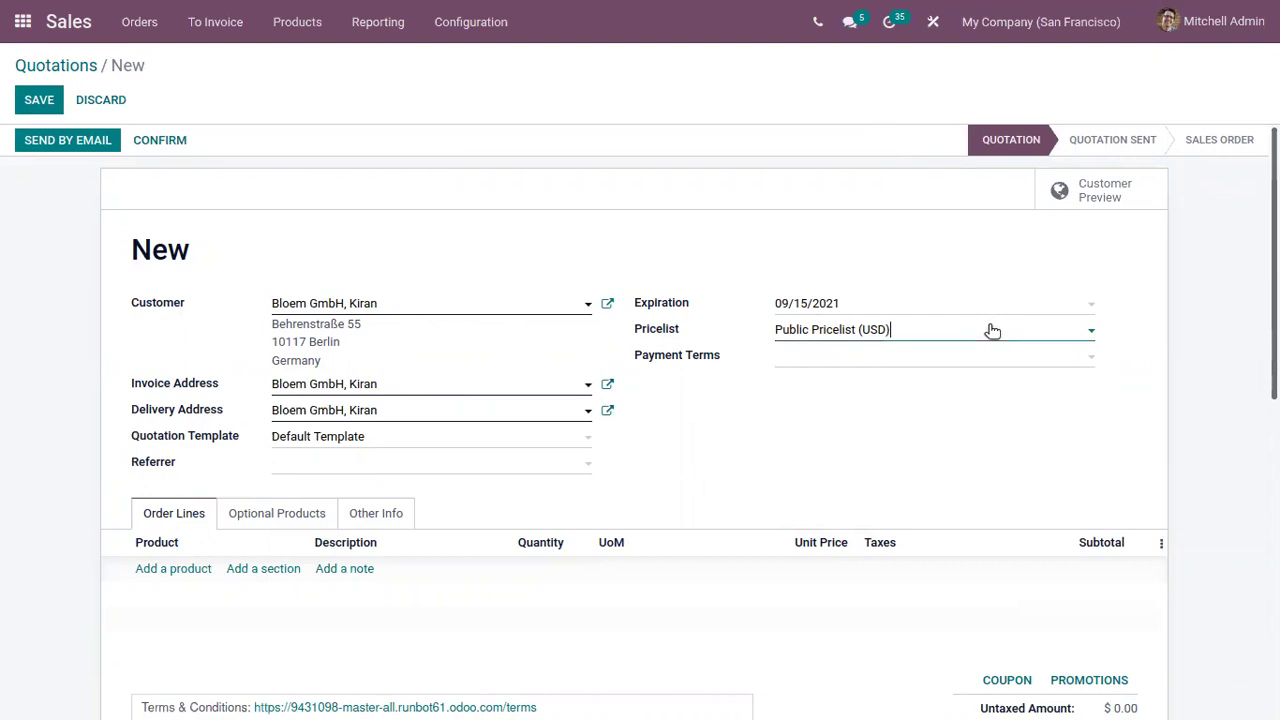
{"action": "left_click", "coordinate": [701, 271]}
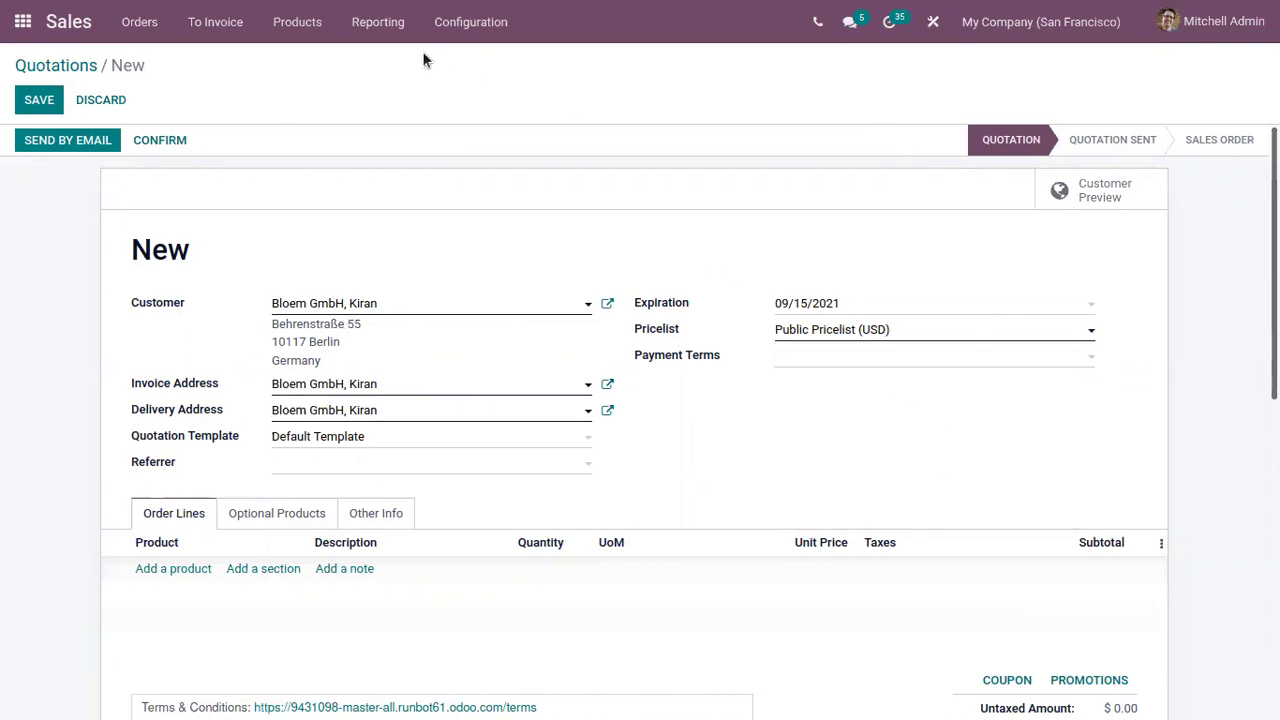